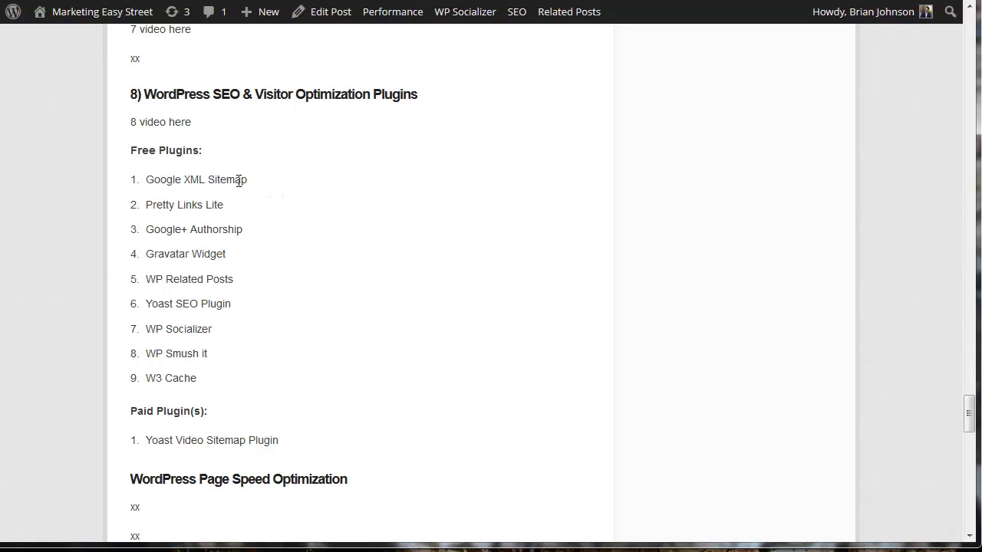
Step: Copy the plugin name Google XML Sitemap from the post's free plugins list and search for it in the blog's plugin installer
{"action": "left_click_drag", "start_coordinate": [244, 181], "coordinate": [160, 188]}
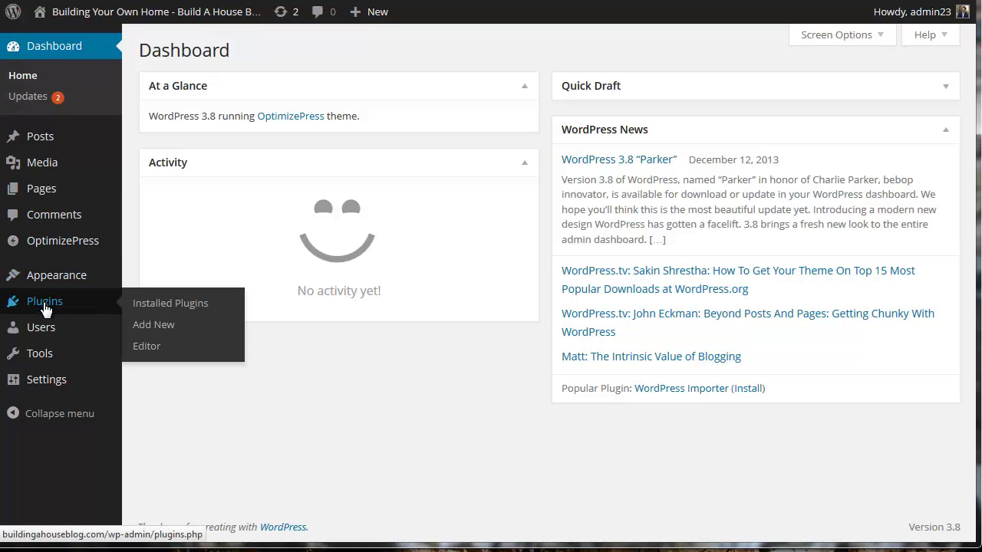
{"action": "left_click", "coordinate": [44, 306]}
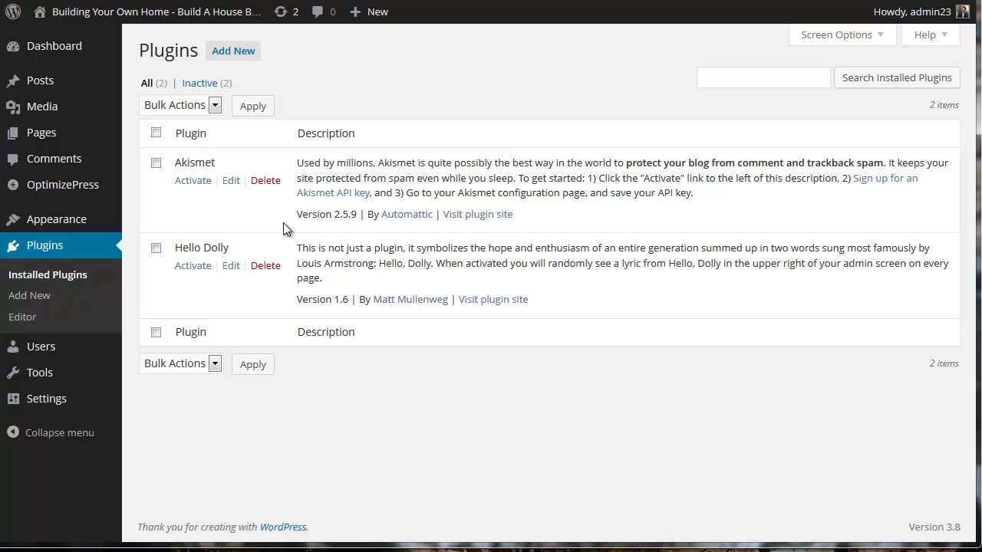
{"action": "left_click", "coordinate": [233, 52]}
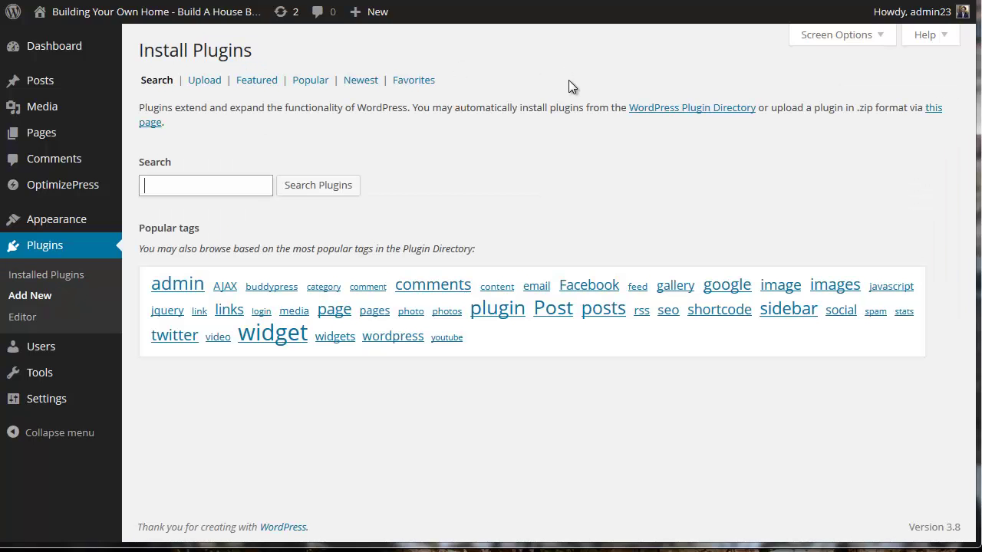
{"action": "type", "text": "Google XML Sitemap"}
{"action": "left_click", "coordinate": [338, 192]}
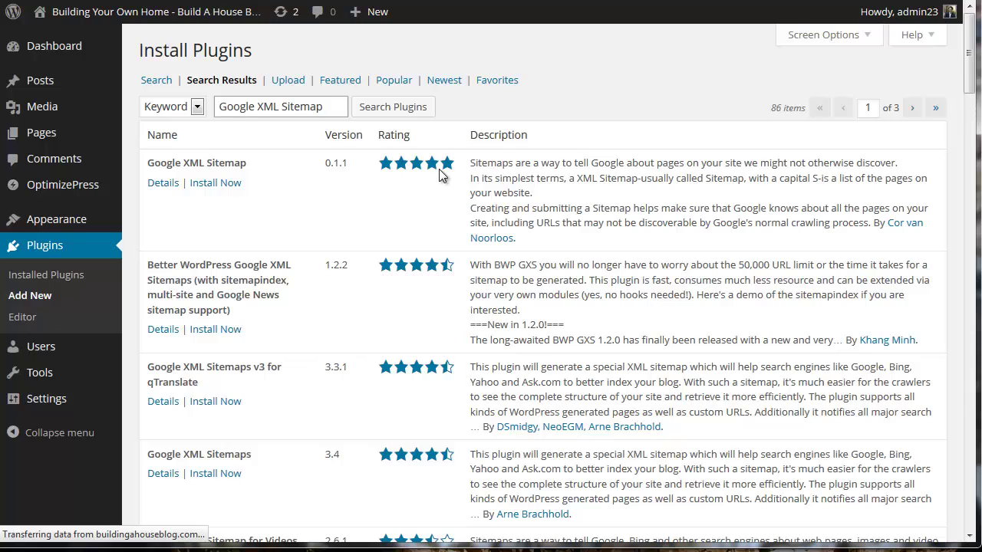
Step: Check the ratings of the search results, then install and activate the Google XML Sitemaps 3.4 plugin
{"action": "mouse_move", "coordinate": [440, 172]}
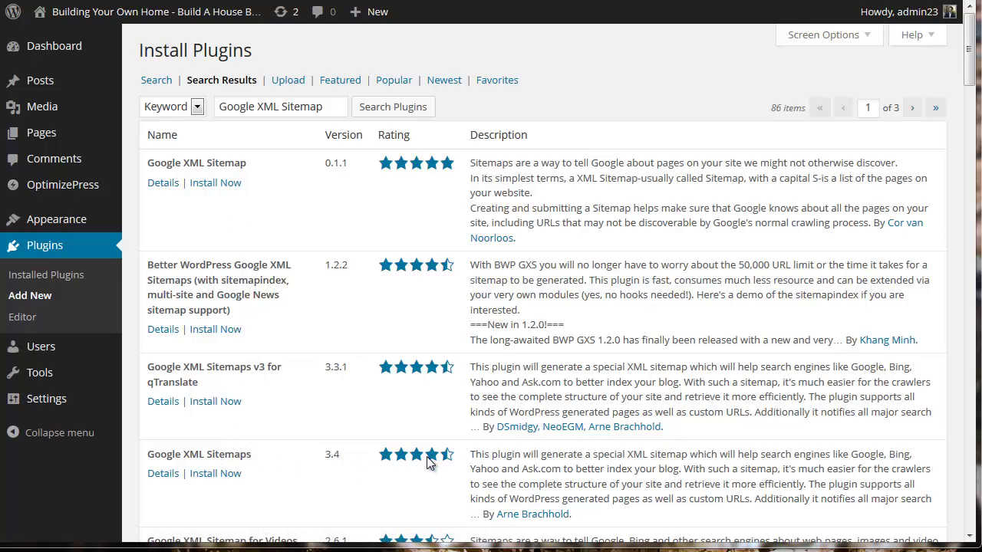
{"action": "mouse_move", "coordinate": [427, 460]}
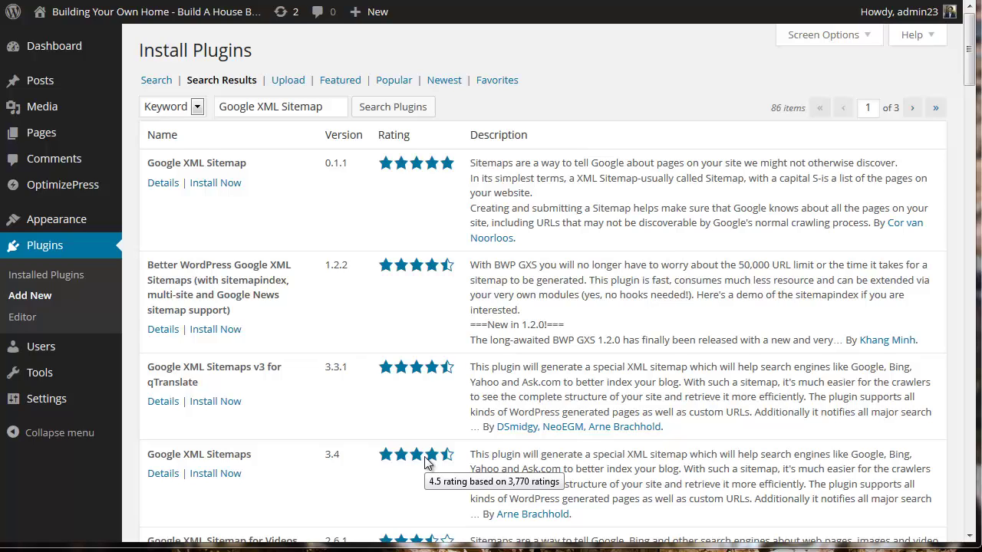
{"action": "left_click", "coordinate": [214, 474]}
{"action": "left_click", "coordinate": [492, 232]}
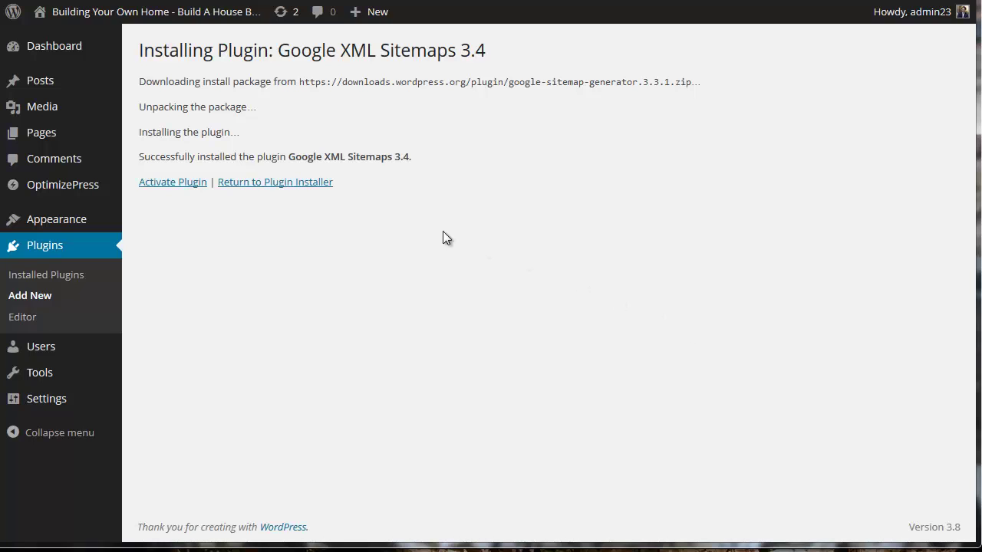
{"action": "left_click", "coordinate": [189, 185]}
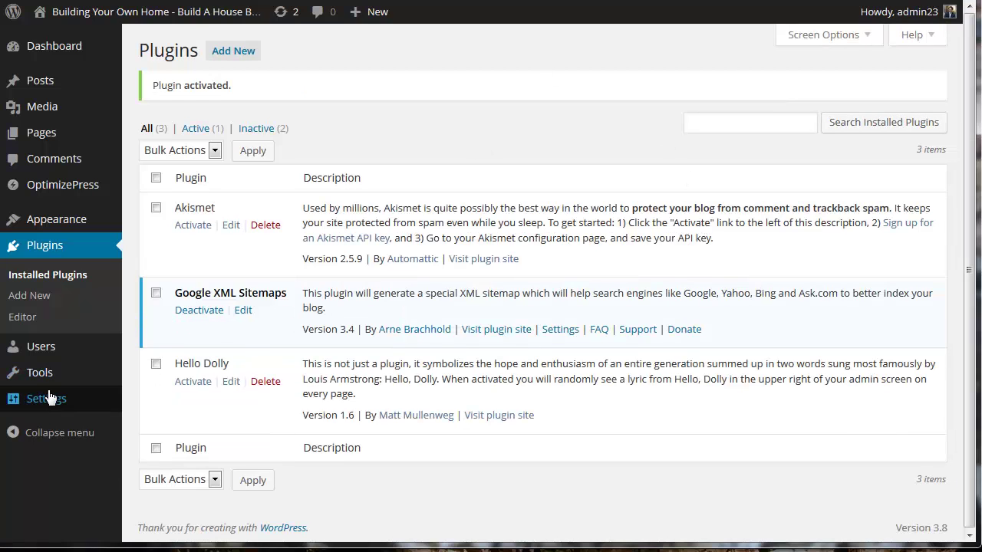
Step: Build the blog's XML sitemap for the first time from the XML-Sitemap settings
{"action": "mouse_move", "coordinate": [47, 399]}
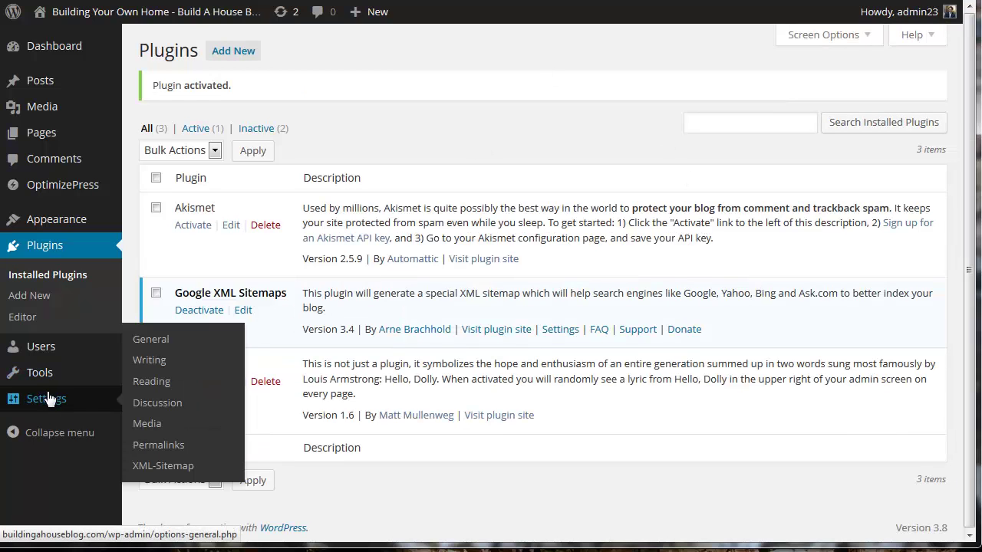
{"action": "left_click", "coordinate": [159, 465]}
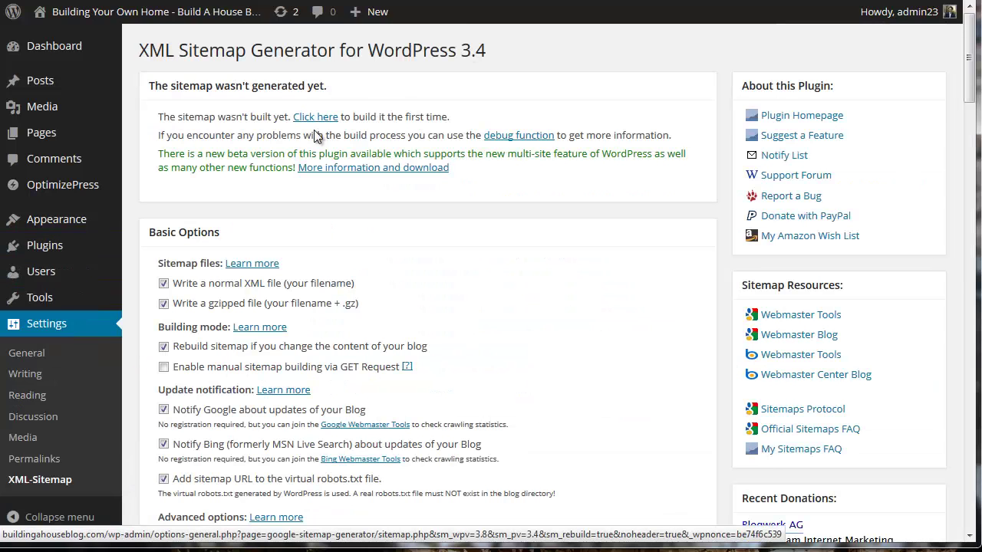
{"action": "left_click", "coordinate": [316, 117]}
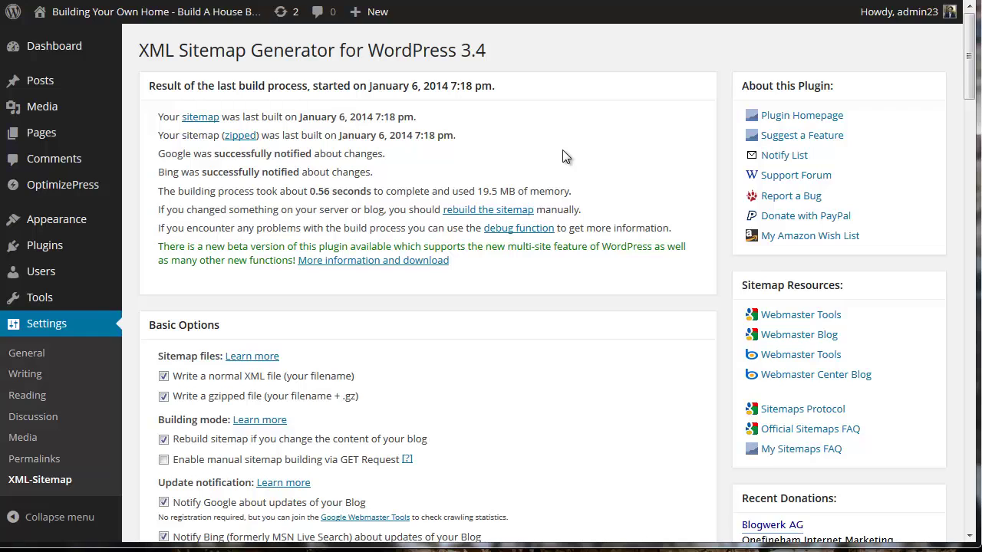
Step: Copy the name Pretty Links Lite from the post's free plugins list and search for it in the blog's plugin installer
{"action": "left_click", "coordinate": [54, 254]}
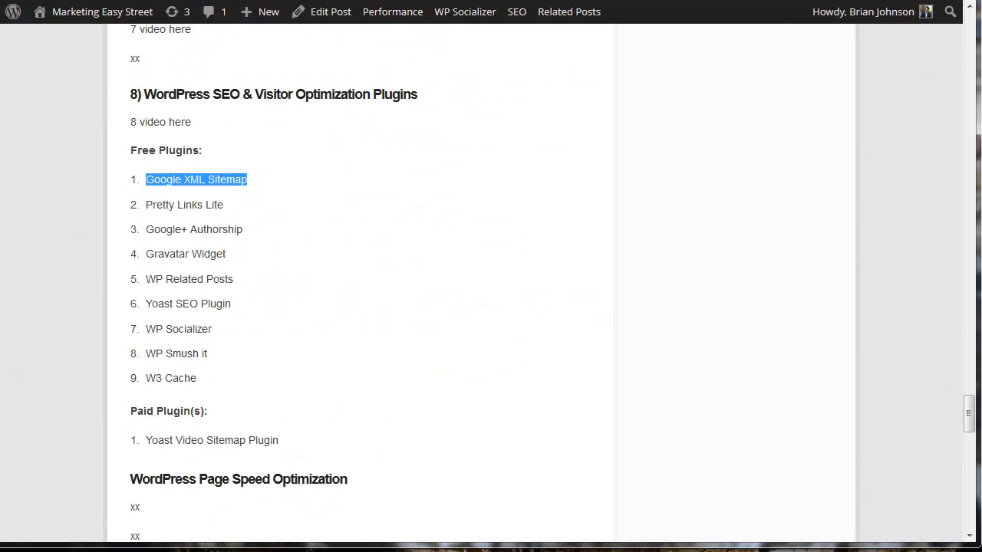
{"action": "left_click_drag", "start_coordinate": [226, 205], "coordinate": [149, 204]}
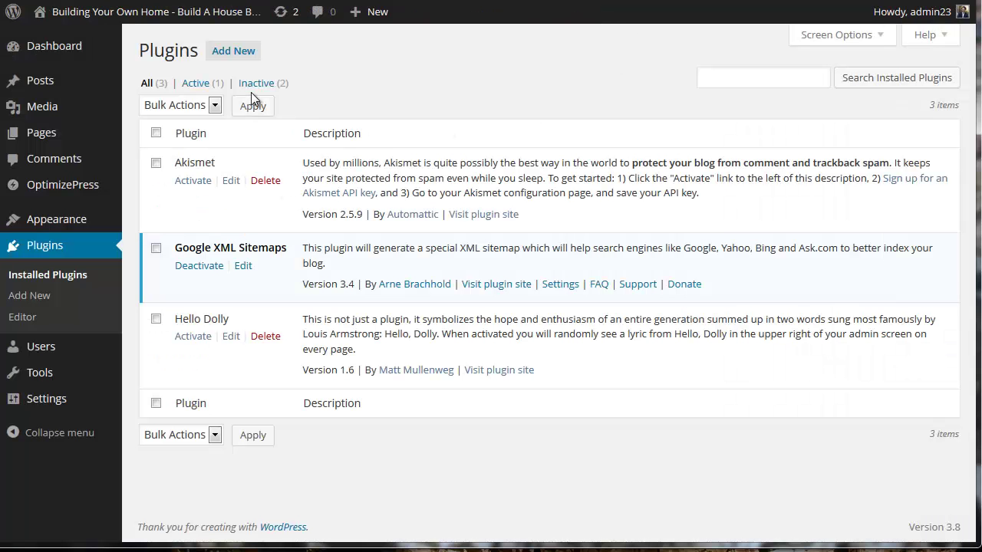
{"action": "left_click", "coordinate": [223, 54]}
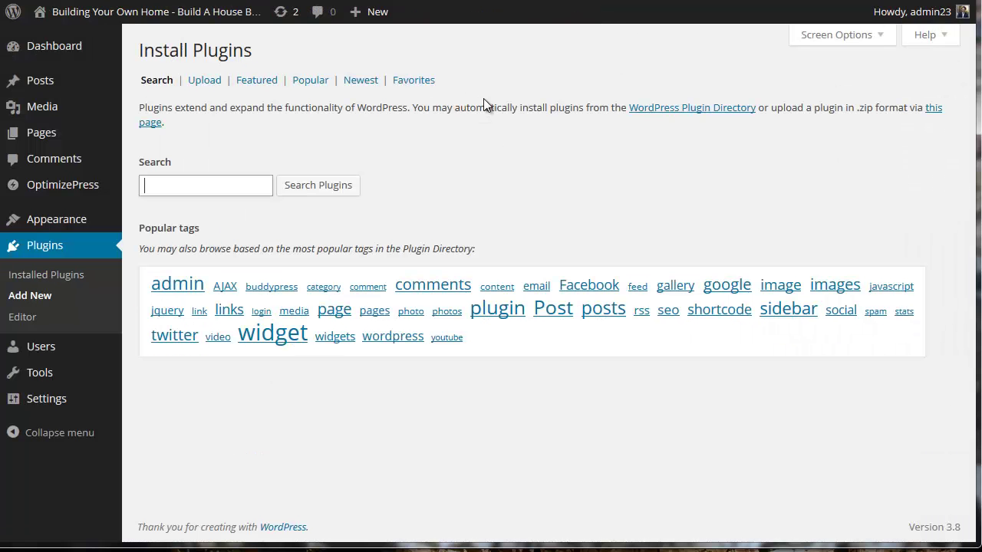
{"action": "type", "text": "Pretty Links Lite"}
{"action": "left_click", "coordinate": [329, 190]}
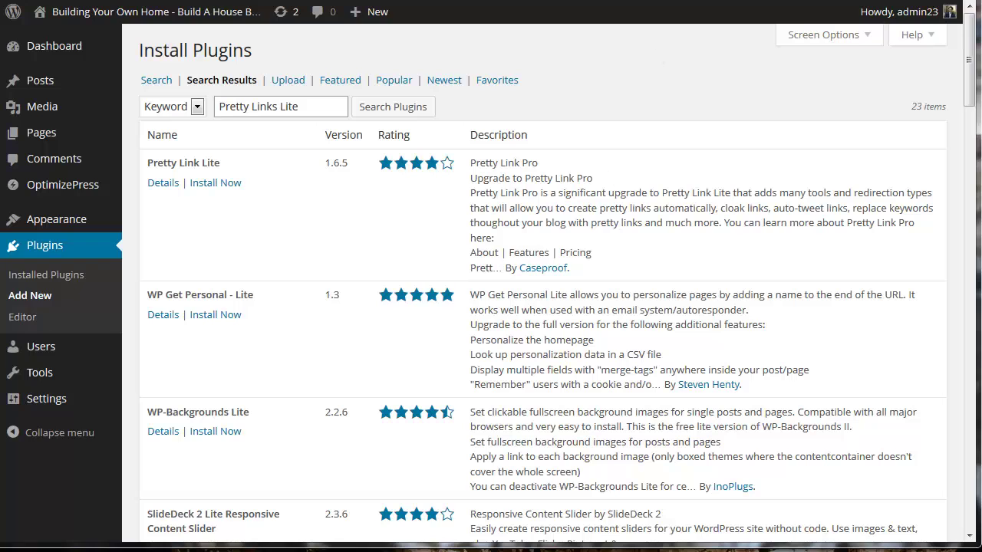
Step: Install and activate the Pretty Link Lite 1.6.5 plugin
{"action": "left_click", "coordinate": [229, 186]}
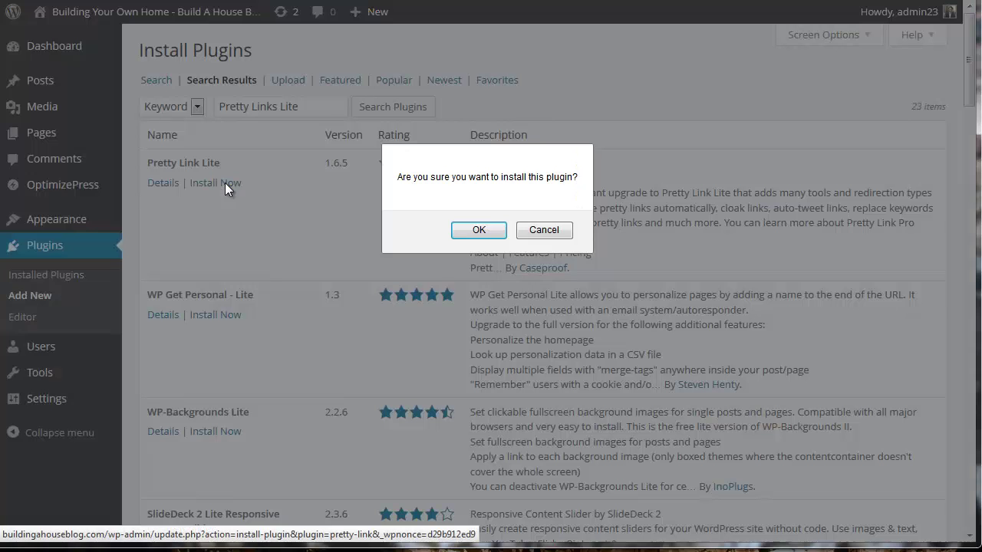
{"action": "left_click", "coordinate": [467, 231]}
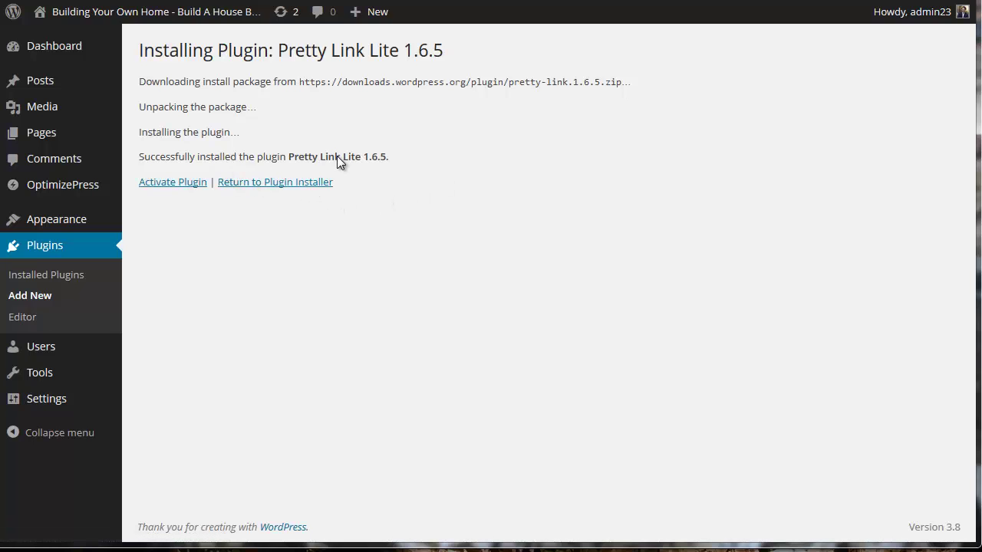
{"action": "left_click", "coordinate": [157, 184]}
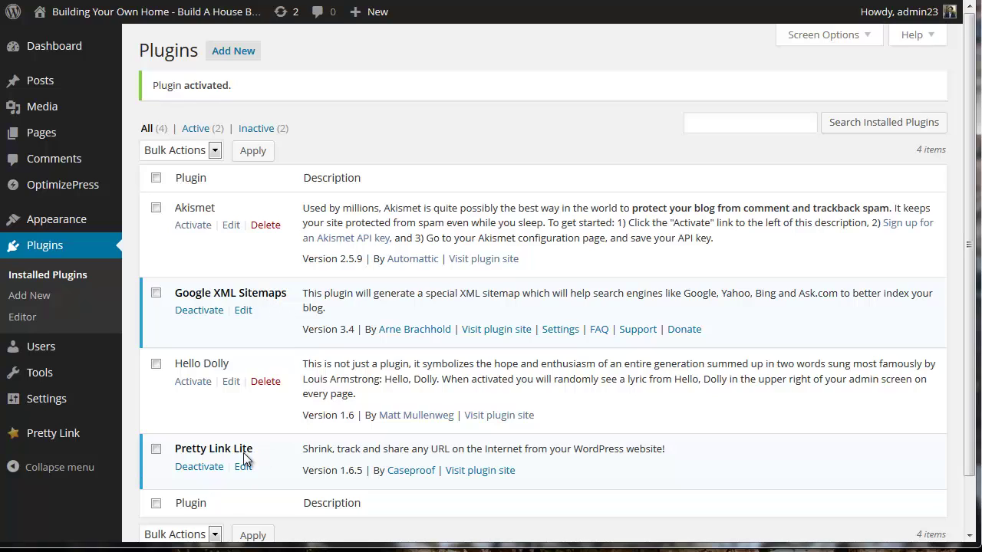
Step: Start a new pretty link and set its redirection type to 301 (Permanent)
{"action": "mouse_move", "coordinate": [42, 434]}
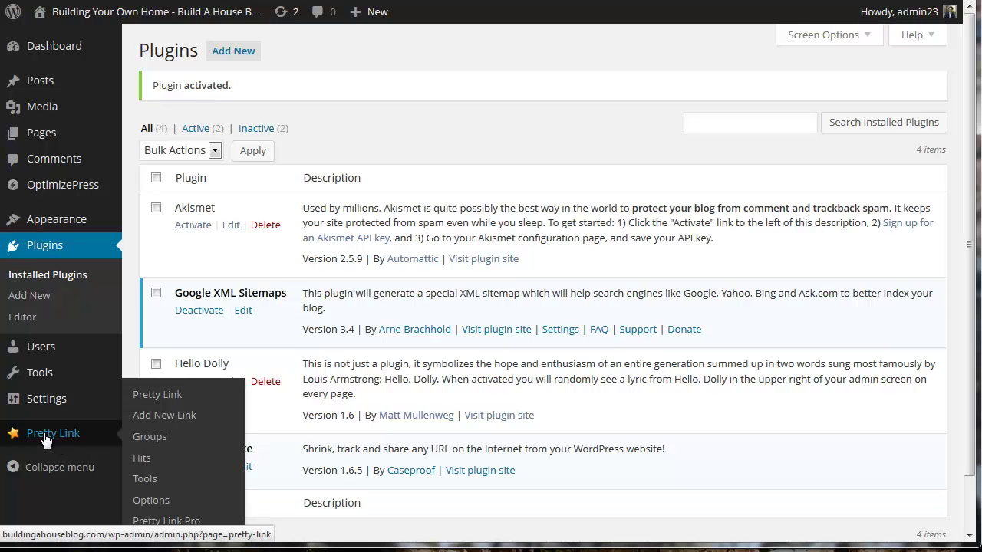
{"action": "left_click", "coordinate": [220, 400]}
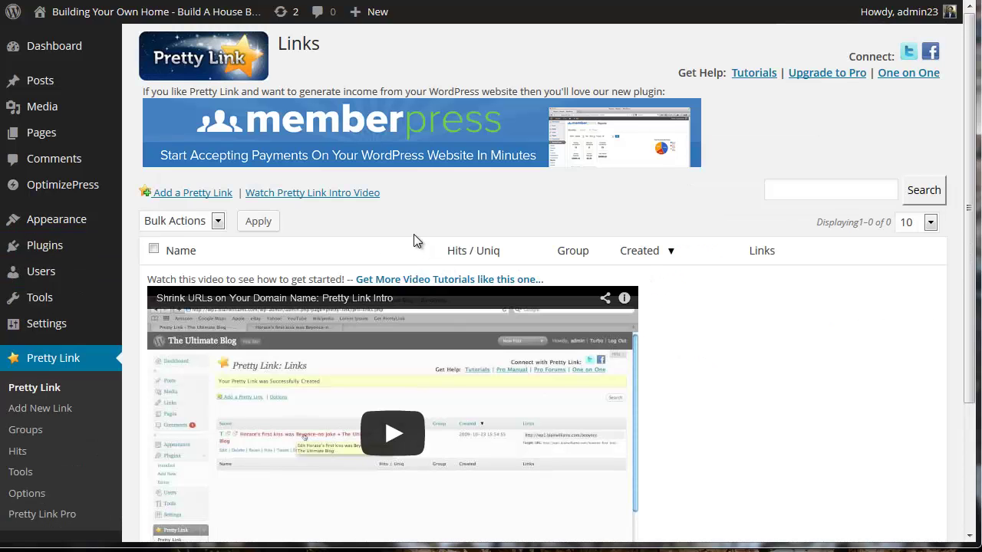
{"action": "left_click", "coordinate": [200, 195]}
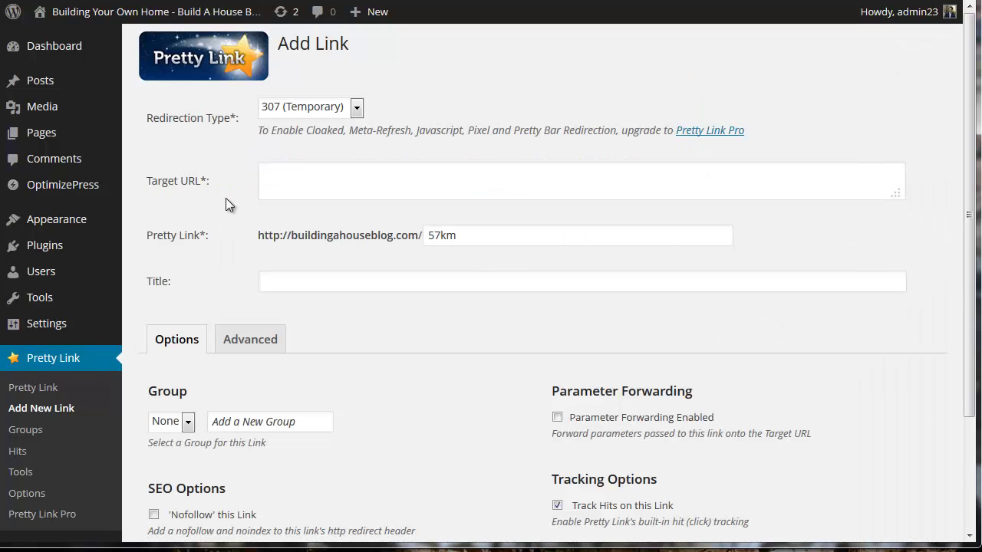
{"action": "left_click", "coordinate": [358, 109]}
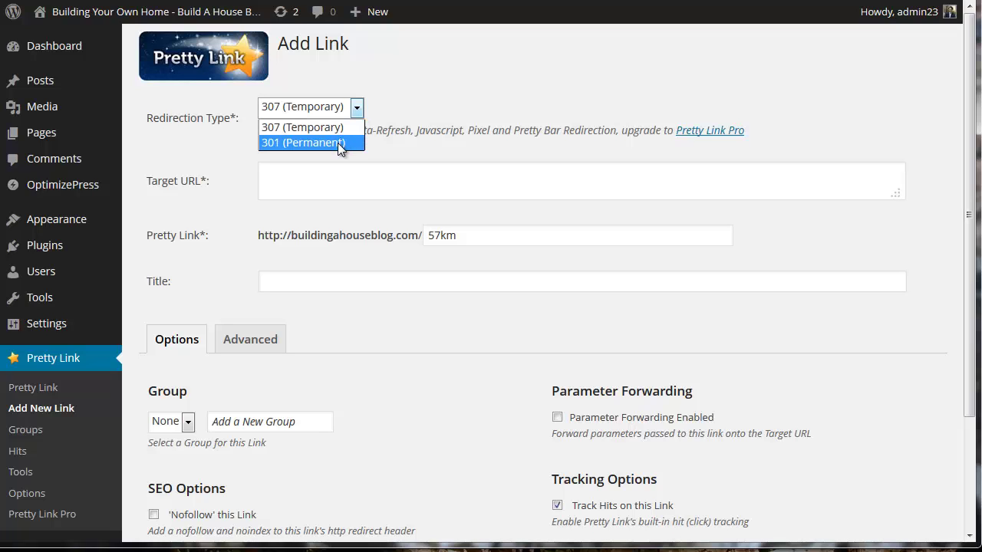
{"action": "left_click", "coordinate": [338, 143]}
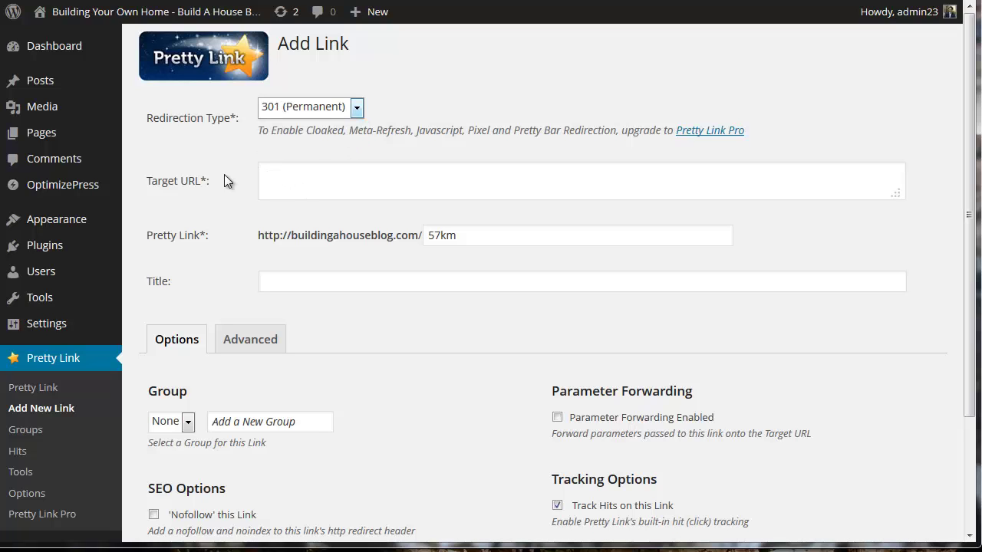
Step: Try dracula-costume as the new link's slug in place of 57km, and clear it again
{"action": "left_click_drag", "start_coordinate": [224, 175], "coordinate": [144, 177]}
{"action": "left_click", "coordinate": [294, 171]}
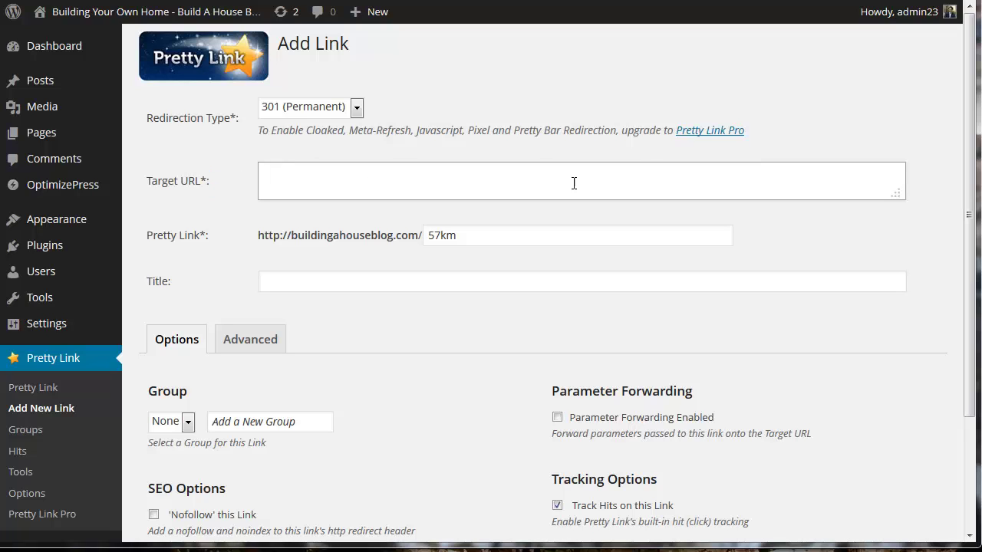
{"action": "left_click_drag", "start_coordinate": [471, 237], "coordinate": [415, 235]}
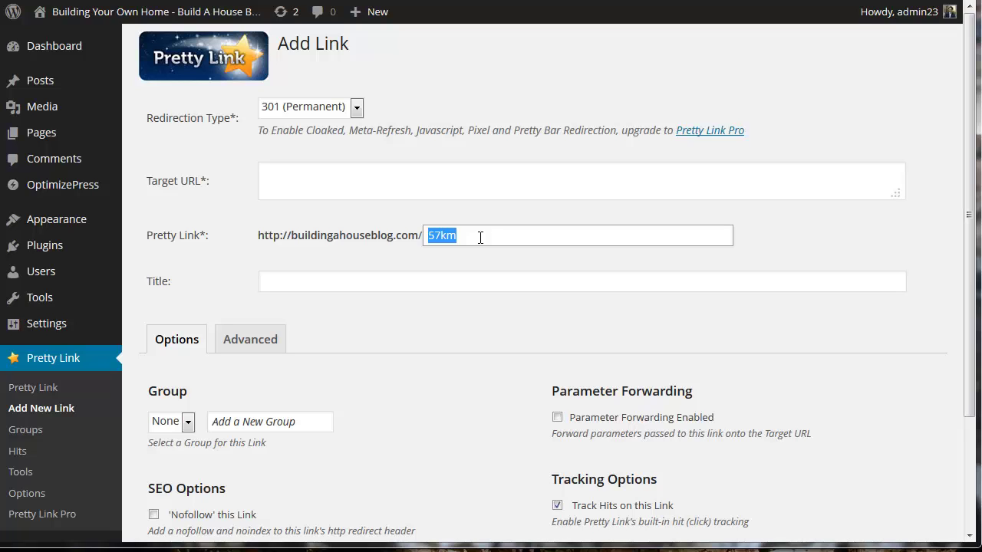
{"action": "type", "text": "bu"}
{"action": "key", "text": "BackSpace"}
{"action": "key", "text": "BackSpace"}
{"action": "type", "text": "dracula-costume"}
{"action": "triple_click", "coordinate": [423, 243]}
{"action": "key", "text": "BackSpace"}
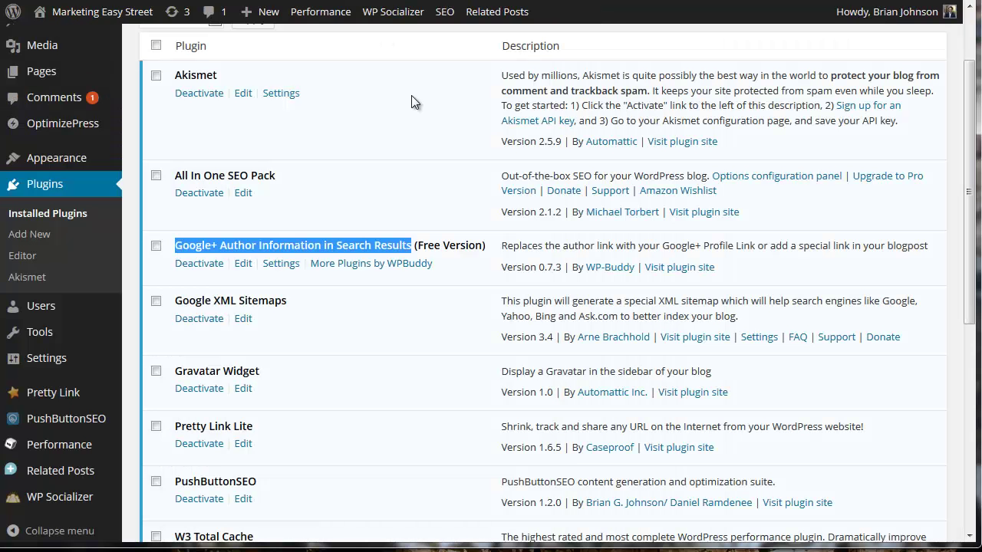
Step: Search the web for "halloween affiliate marketing" in a new browser tab
{"action": "left_click", "coordinate": [418, 336]}
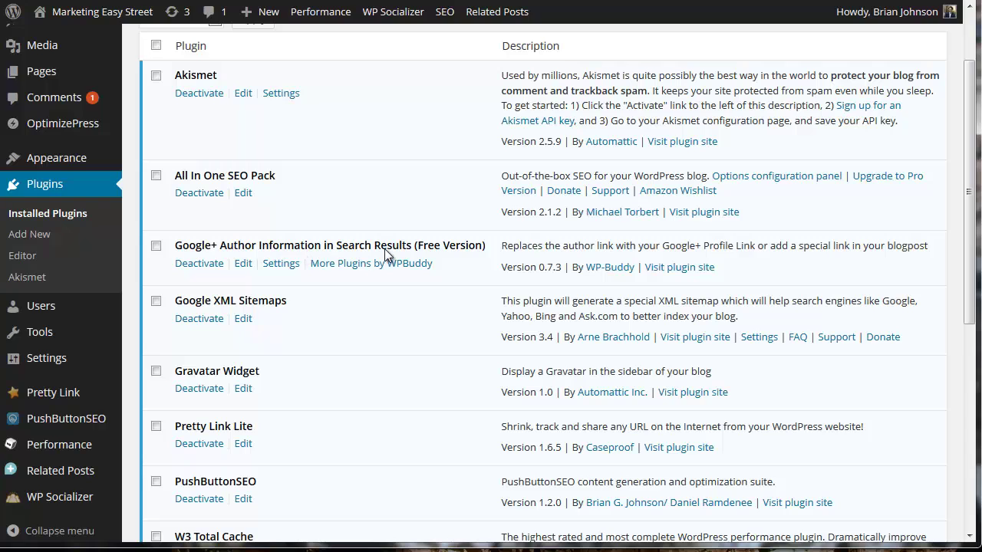
{"action": "key", "text": "ctrl+t"}
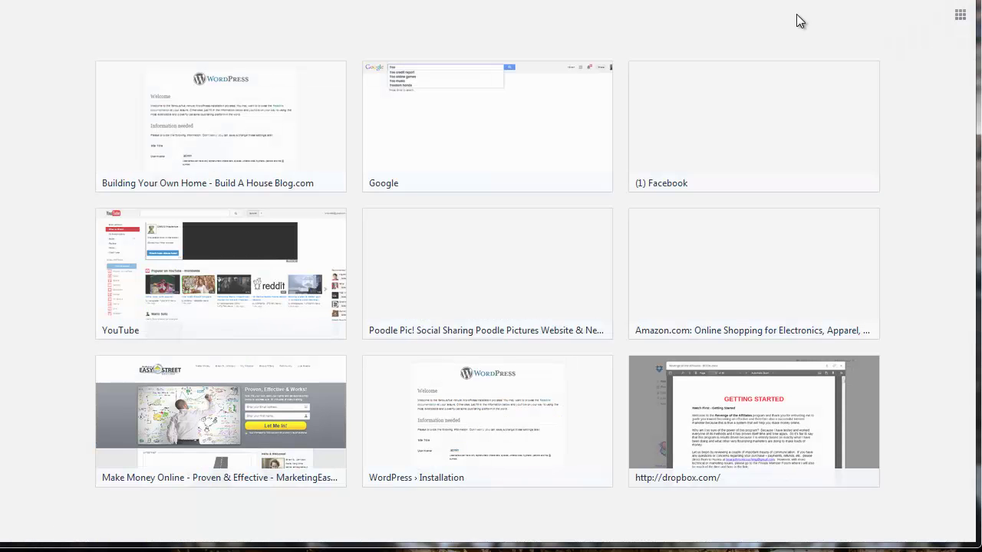
{"action": "type", "text": "halloween"}
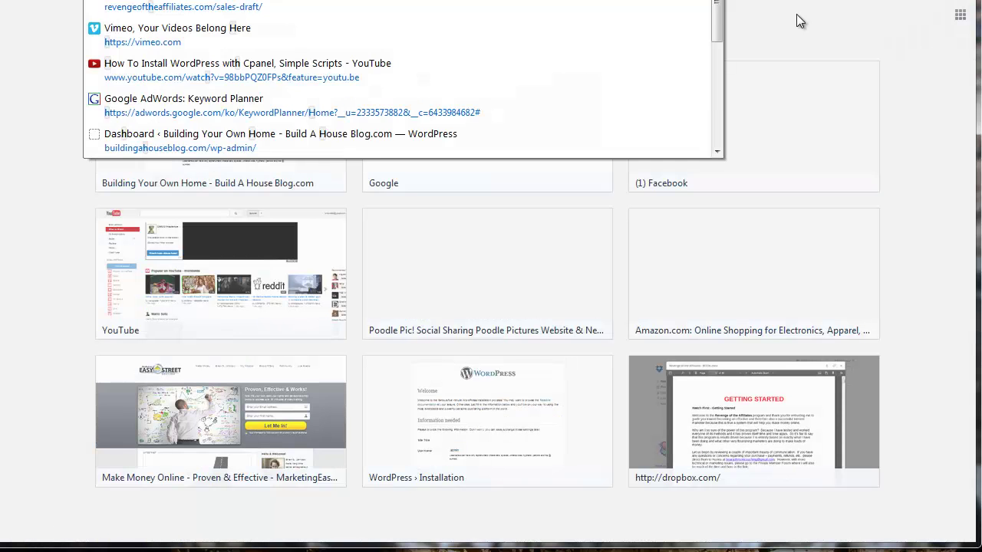
{"action": "type", "text": " affiliate marke"}
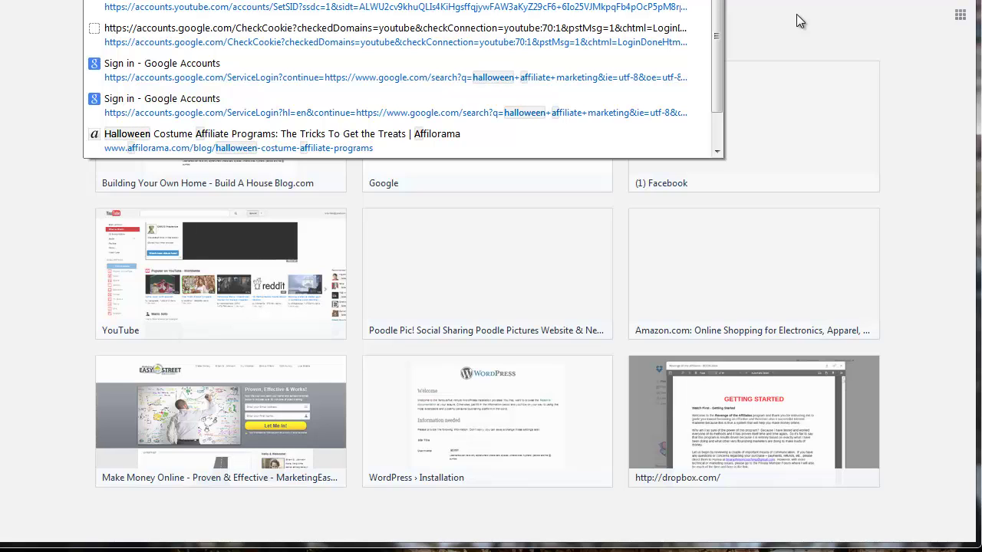
{"action": "type", "text": "ting"}
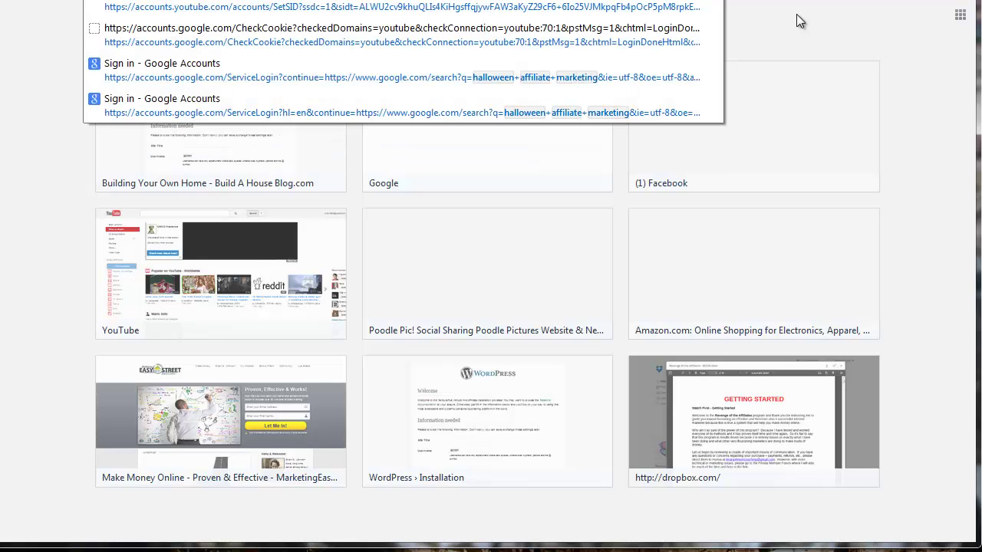
{"action": "key", "text": "Return"}
{"action": "left_click", "coordinate": [817, 66]}
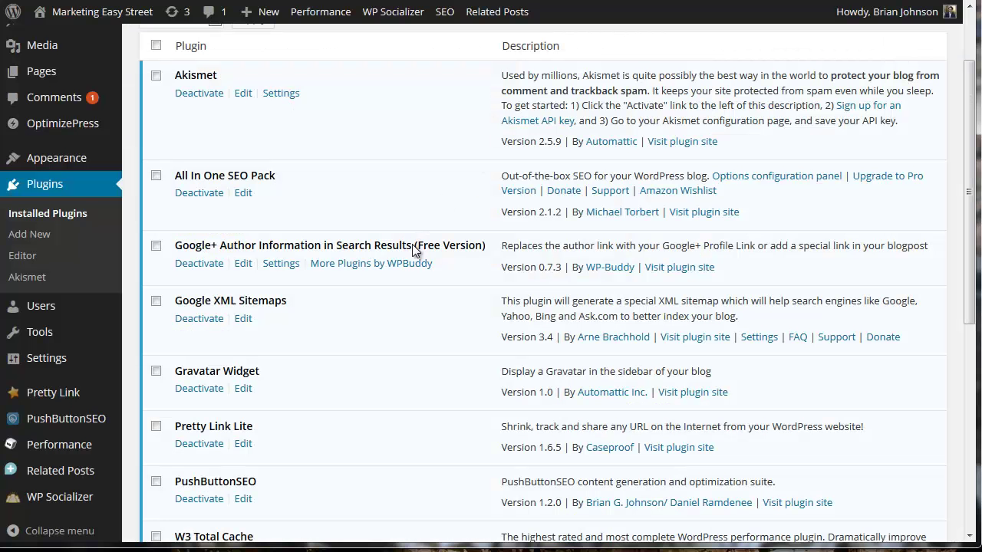
Step: Copy the plugin name "Google+ Author Information in Search Results" from the Marketing Easy Street site and search for it in the blog's plugin installer
{"action": "left_click_drag", "start_coordinate": [415, 246], "coordinate": [175, 245]}
{"action": "key", "text": "ctrl+c"}
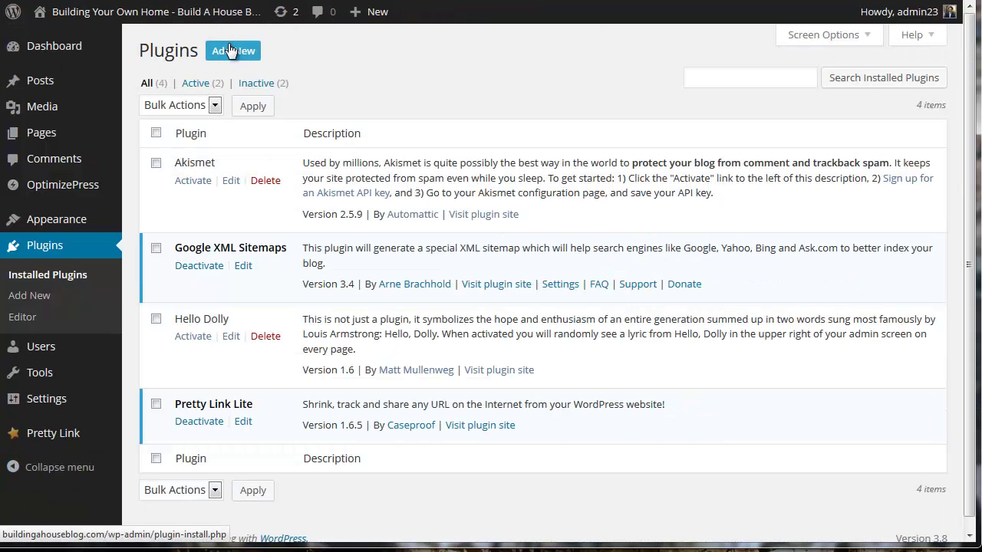
{"action": "left_click", "coordinate": [230, 51]}
{"action": "key", "text": "ctrl+v"}
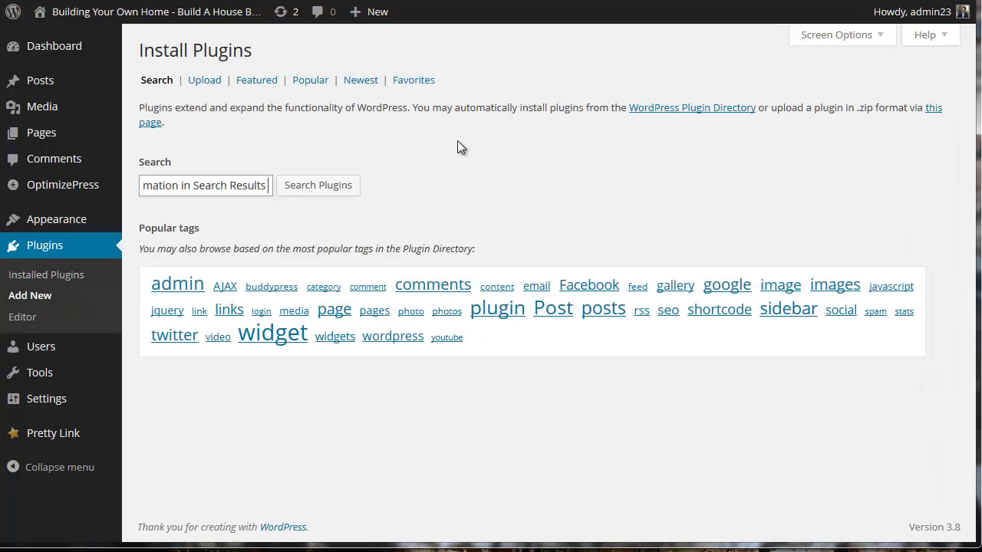
{"action": "left_click", "coordinate": [335, 201]}
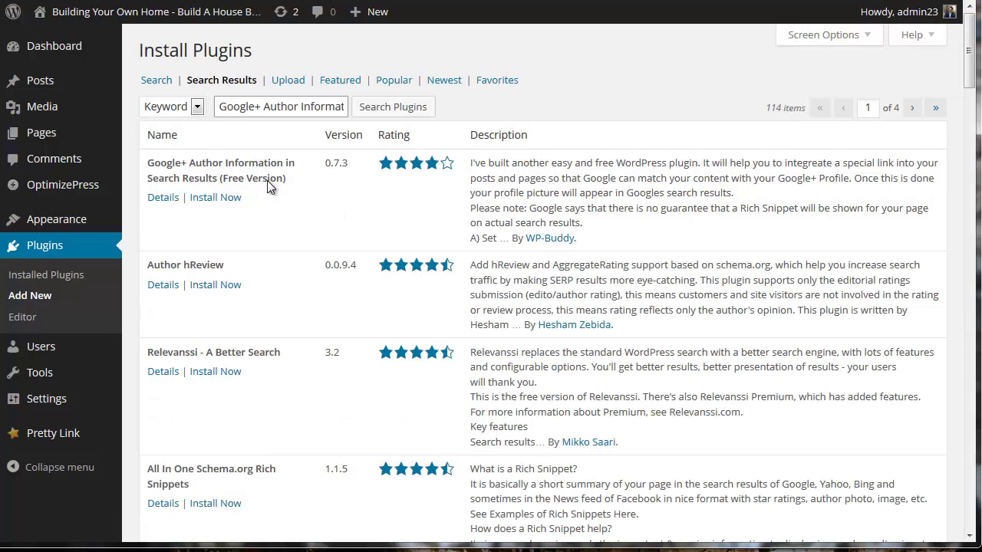
Step: Install the plugin Google+ Author Information in Search Results (Free Version) from the search results
{"action": "left_click", "coordinate": [216, 197]}
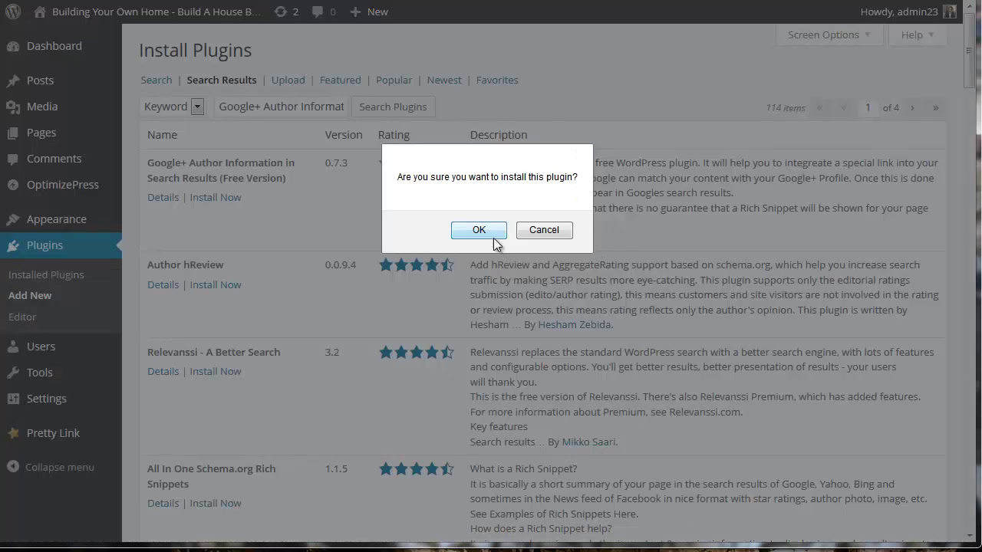
{"action": "left_click", "coordinate": [467, 229]}
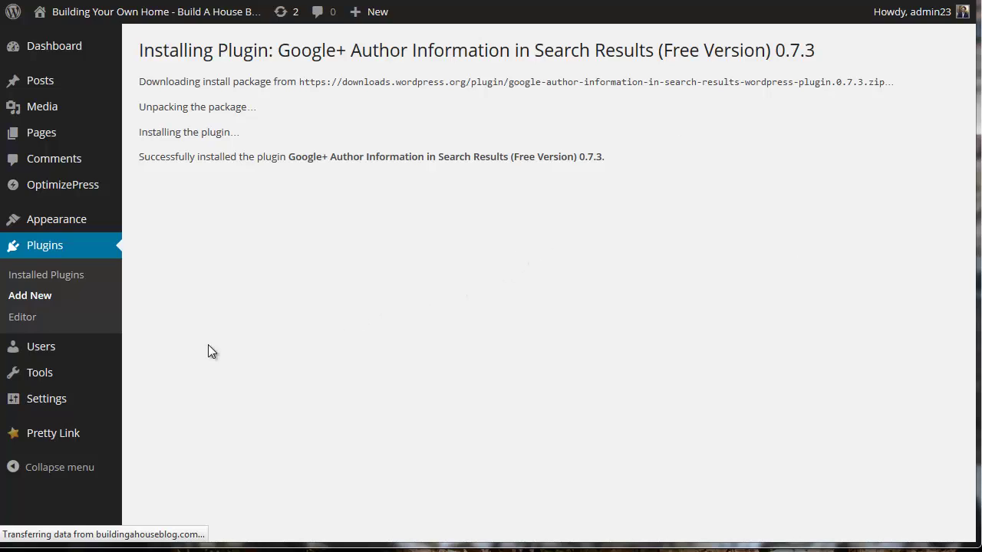
{"action": "left_click", "coordinate": [57, 405]}
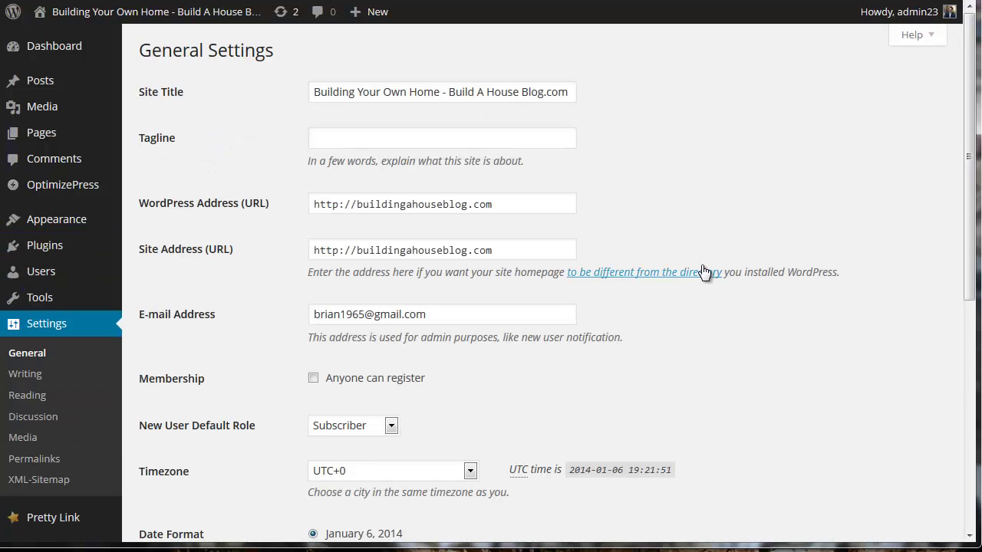
{"action": "scroll", "coordinate": [725, 228], "scroll_direction": "down", "scroll_amount": 5}
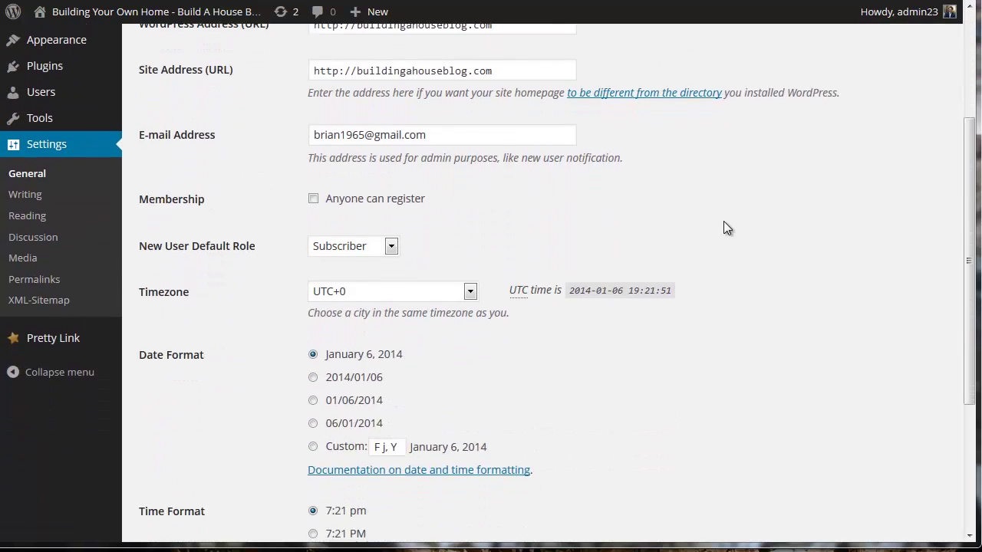
{"action": "scroll", "coordinate": [729, 234], "scroll_direction": "up", "scroll_amount": 5}
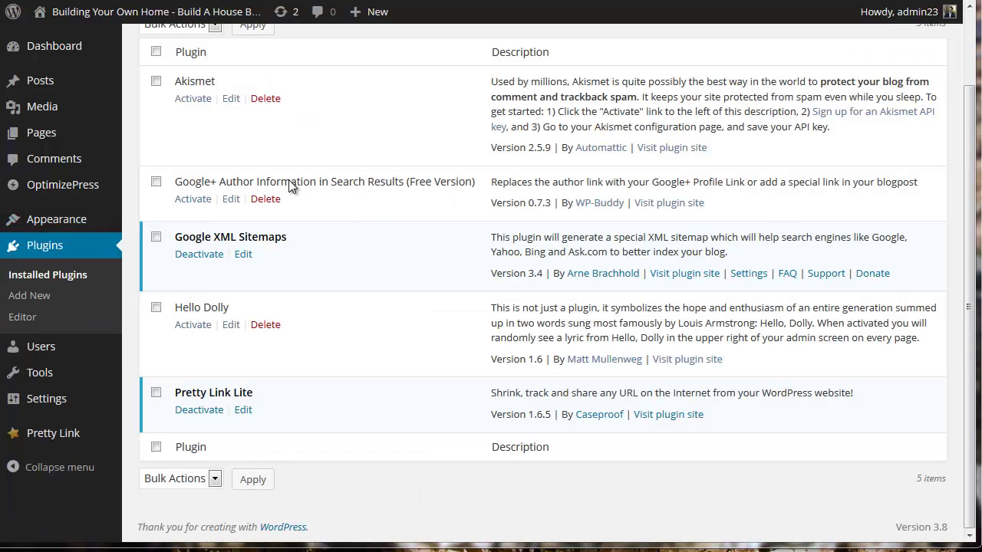
Step: Activate the Google+ Author Information in Search Results plugin and open its Google+ Author Free settings
{"action": "left_click", "coordinate": [198, 201]}
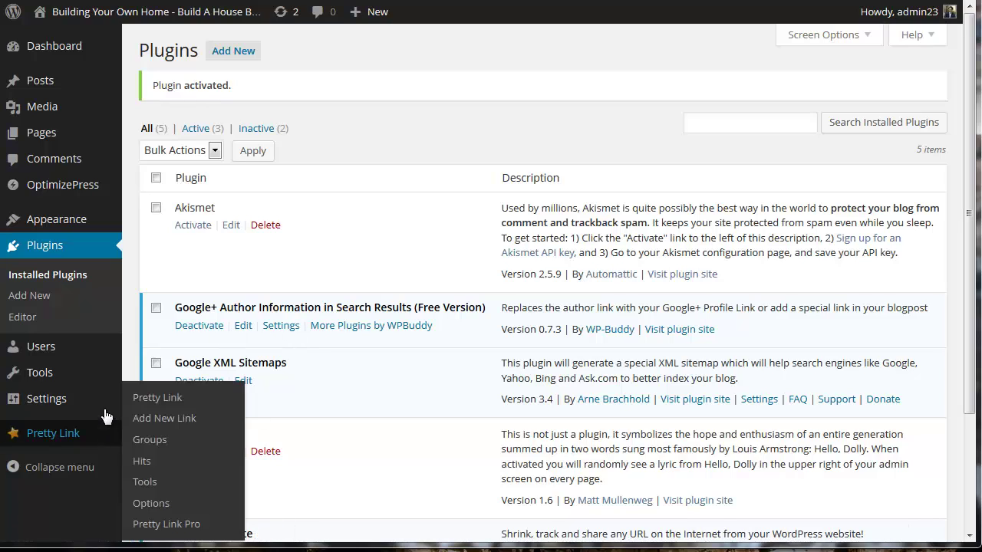
{"action": "mouse_move", "coordinate": [82, 404]}
{"action": "scroll", "coordinate": [82, 405], "scroll_direction": "down", "scroll_amount": 2}
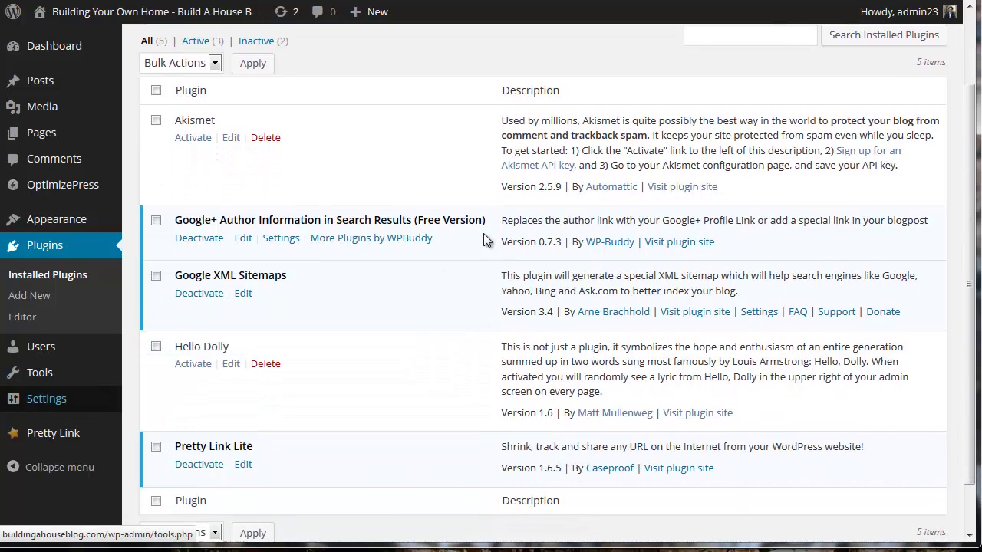
{"action": "scroll", "coordinate": [523, 183], "scroll_direction": "down", "scroll_amount": 1}
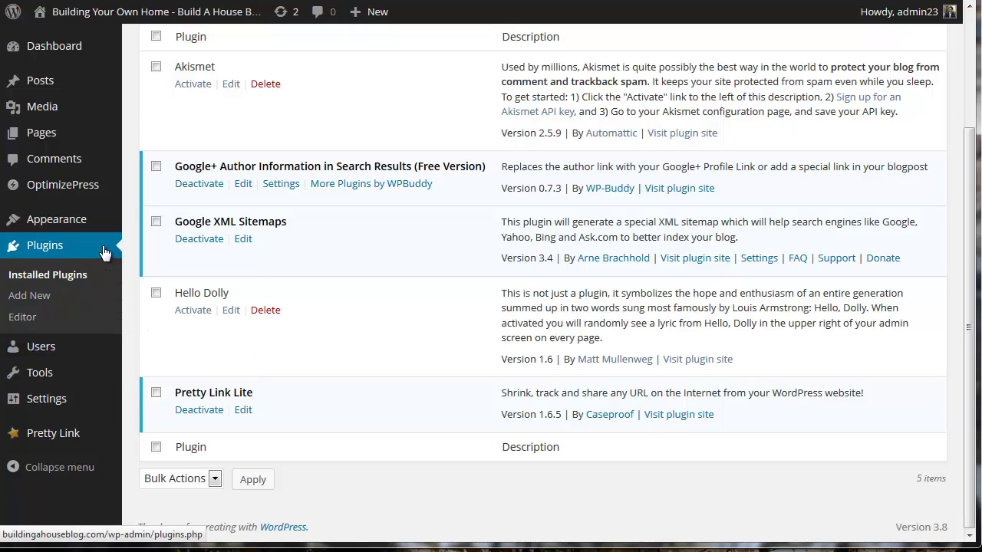
{"action": "mouse_move", "coordinate": [48, 402]}
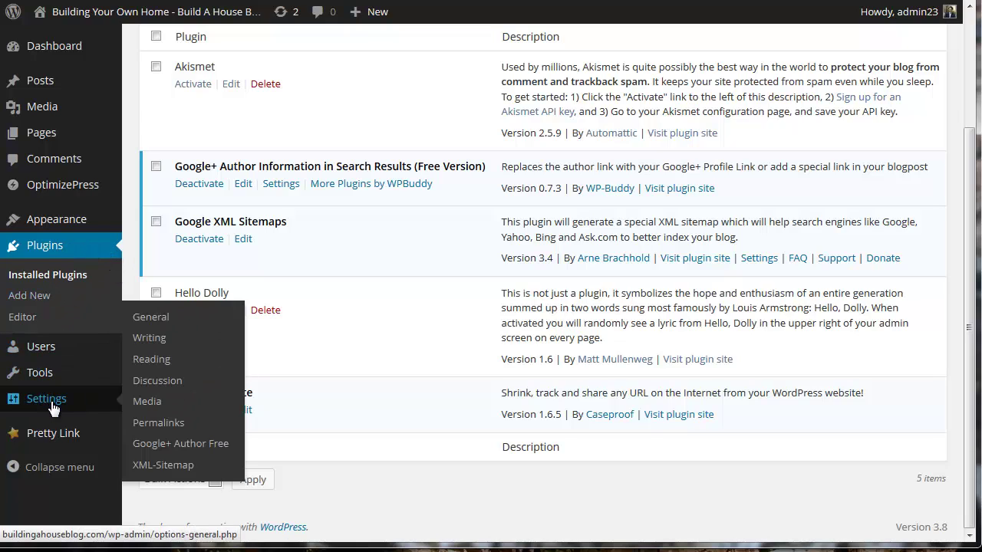
{"action": "left_click", "coordinate": [184, 446]}
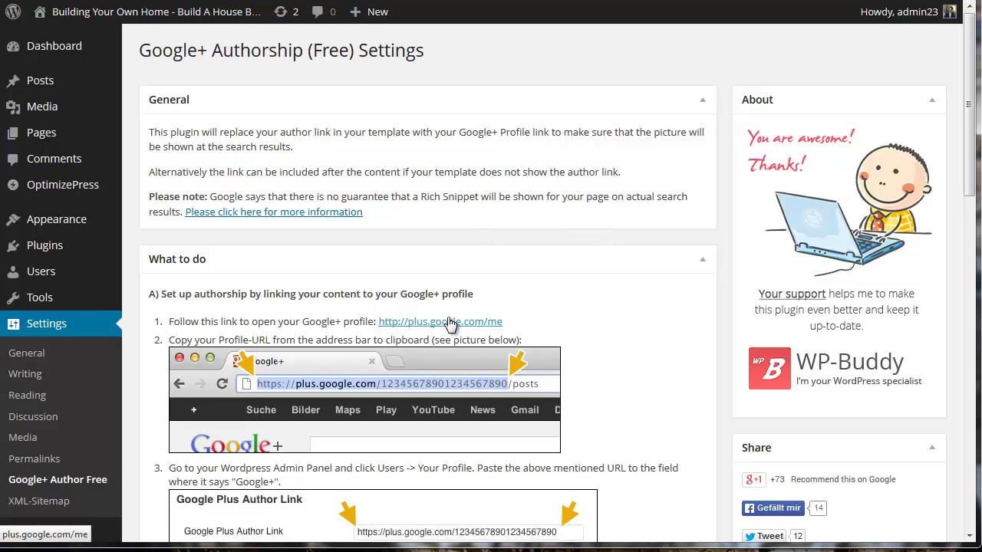
Step: Open the Google+ profile through the link in the plugin's instructions and copy the profile URL
{"action": "left_click", "coordinate": [450, 328]}
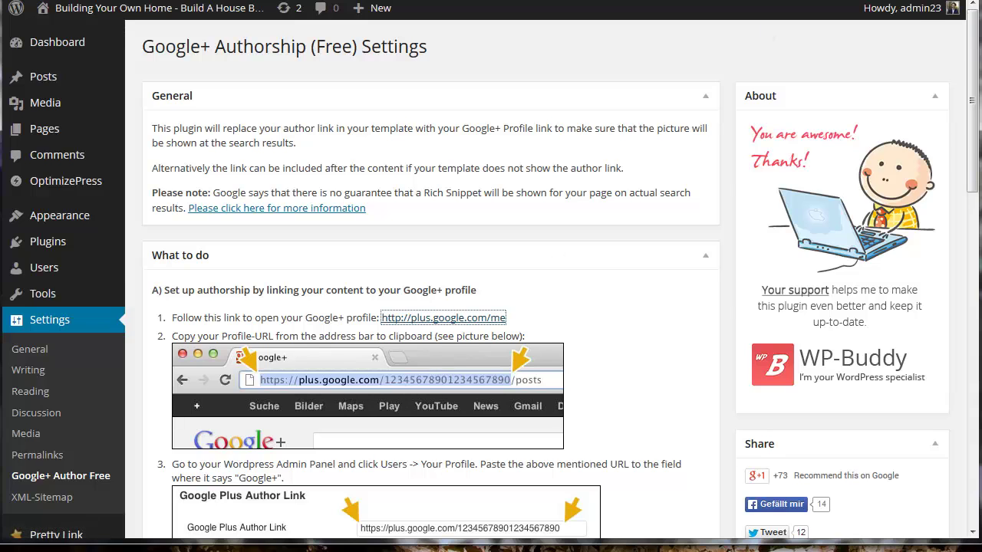
{"action": "left_click", "coordinate": [800, 1]}
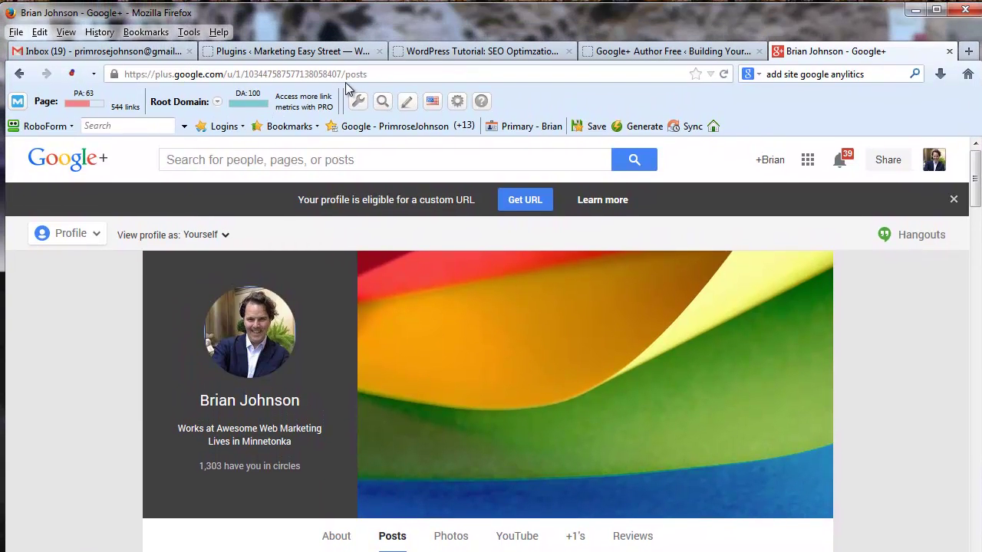
{"action": "left_click", "coordinate": [338, 75]}
{"action": "mouse_move", "coordinate": [442, 118]}
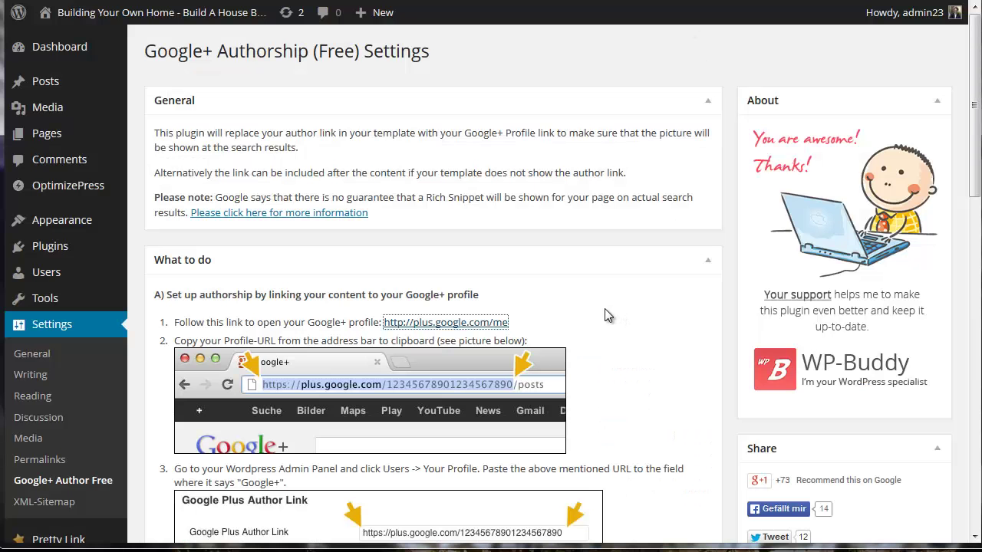
Step: Open the blog's own user profile and paste the copied profile URL into its Google+ contact field
{"action": "scroll", "coordinate": [602, 316], "scroll_direction": "down", "scroll_amount": 1}
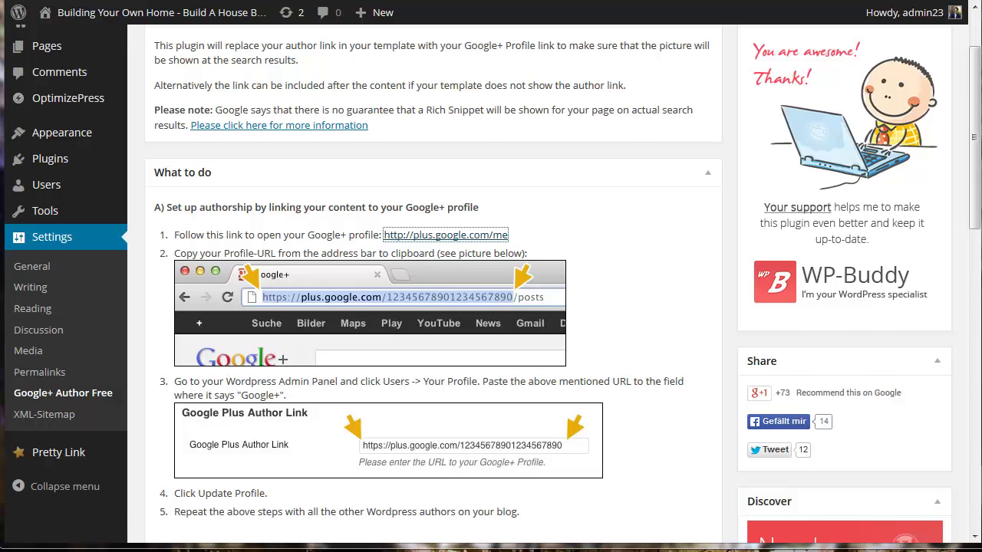
{"action": "scroll", "coordinate": [706, 378], "scroll_direction": "up", "scroll_amount": 1}
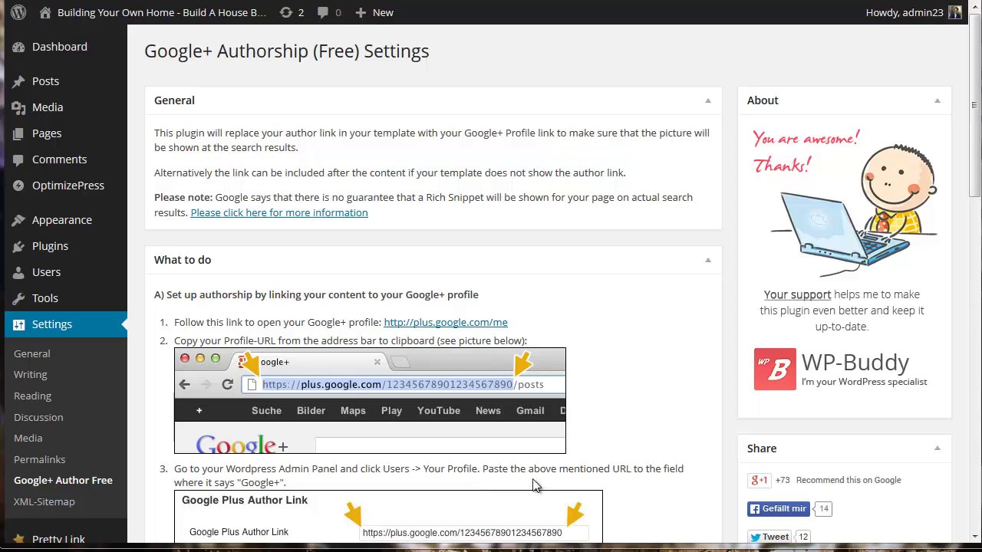
{"action": "scroll", "coordinate": [676, 439], "scroll_direction": "down", "scroll_amount": 2}
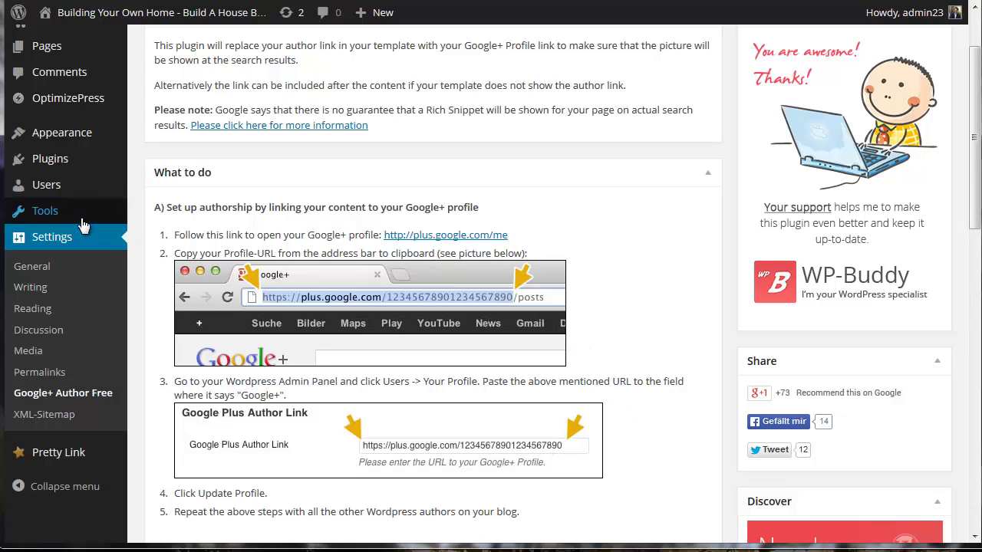
{"action": "mouse_move", "coordinate": [44, 189]}
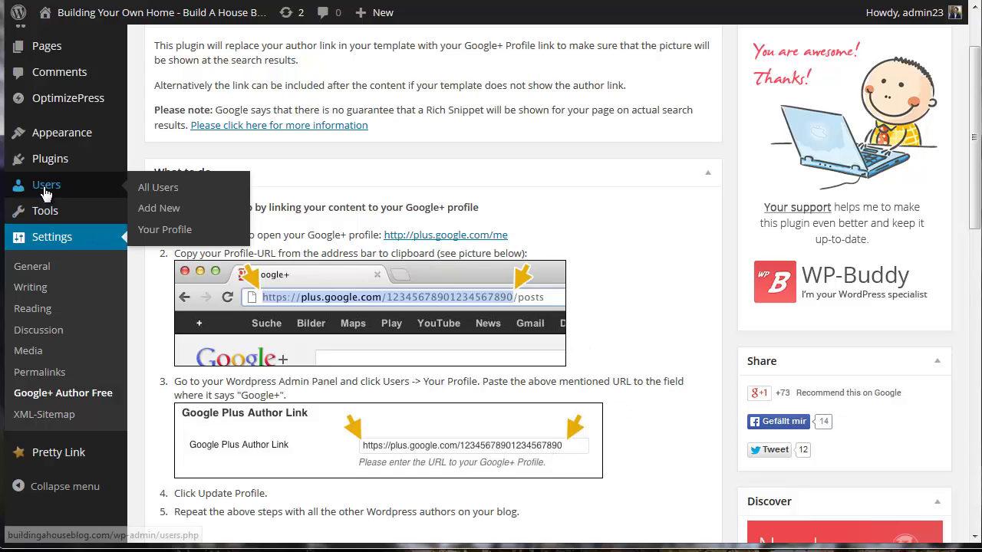
{"action": "left_click", "coordinate": [162, 228]}
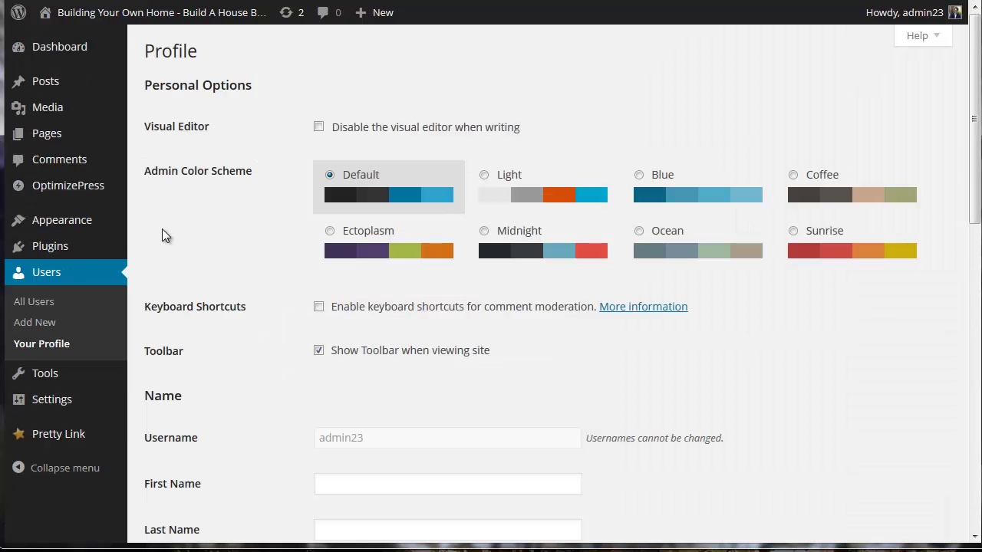
{"action": "scroll", "coordinate": [491, 300], "scroll_direction": "down", "scroll_amount": 2}
{"action": "scroll", "coordinate": [500, 303], "scroll_direction": "down", "scroll_amount": 5}
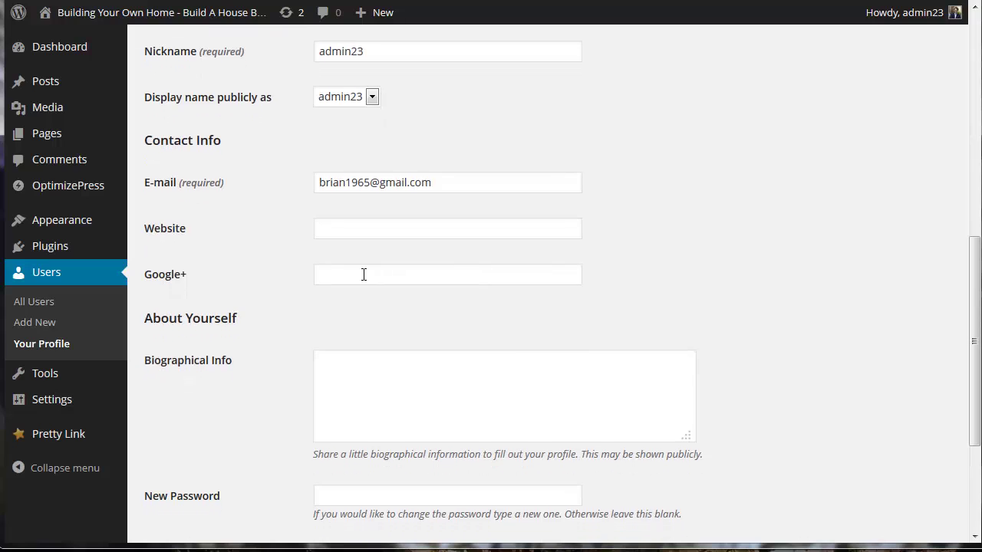
{"action": "left_click", "coordinate": [364, 274]}
{"action": "key", "text": "ctrl+v"}
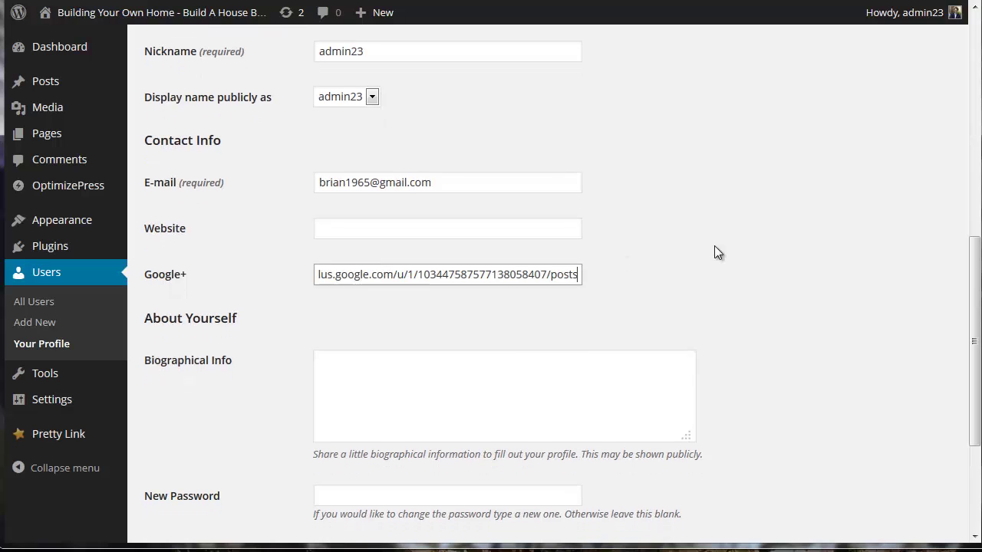
Step: Remove the trailing /posts from the Google+ URL and update the user profile
{"action": "double_click", "coordinate": [557, 275]}
{"action": "key", "text": "BackSpace"}
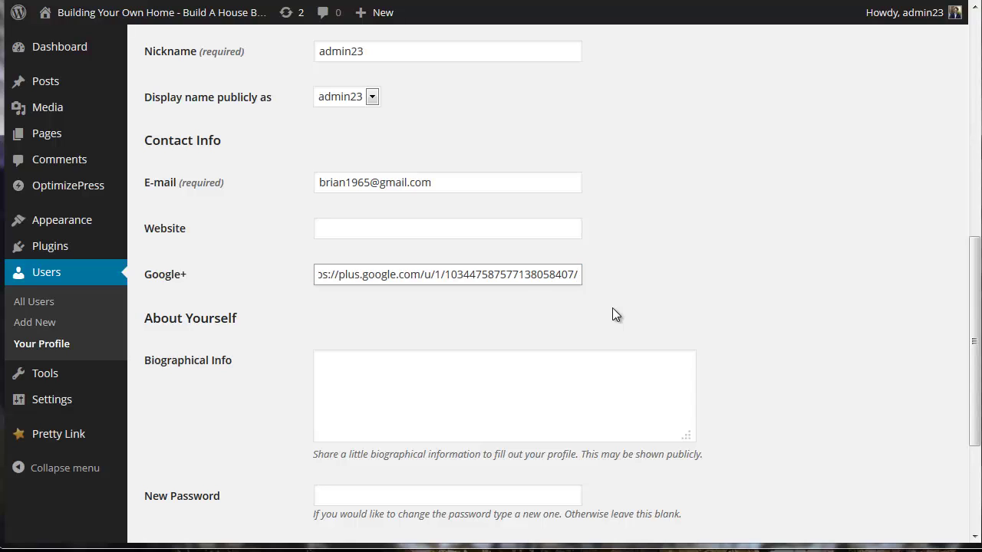
{"action": "key", "text": "BackSpace"}
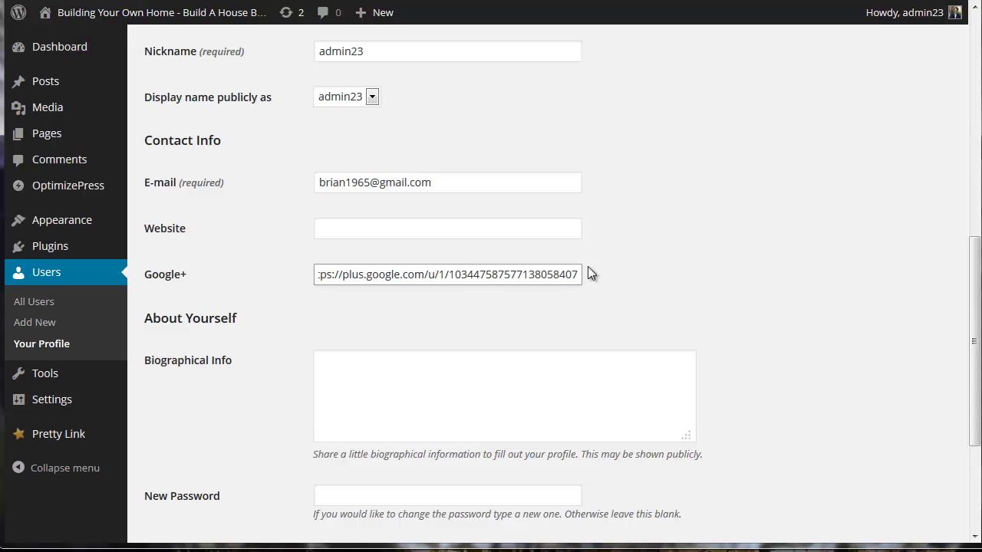
{"action": "scroll", "coordinate": [693, 259], "scroll_direction": "down", "scroll_amount": 3}
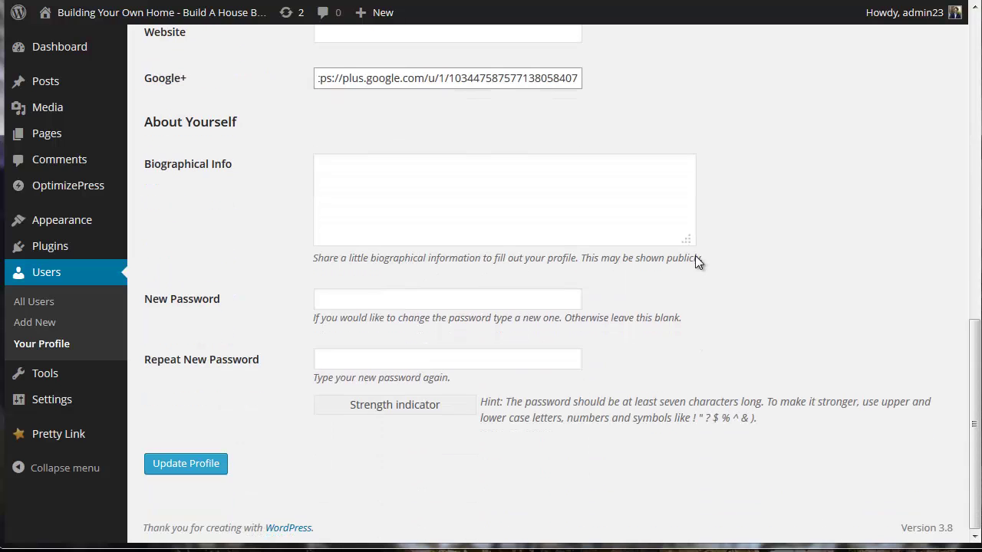
{"action": "left_click", "coordinate": [191, 470]}
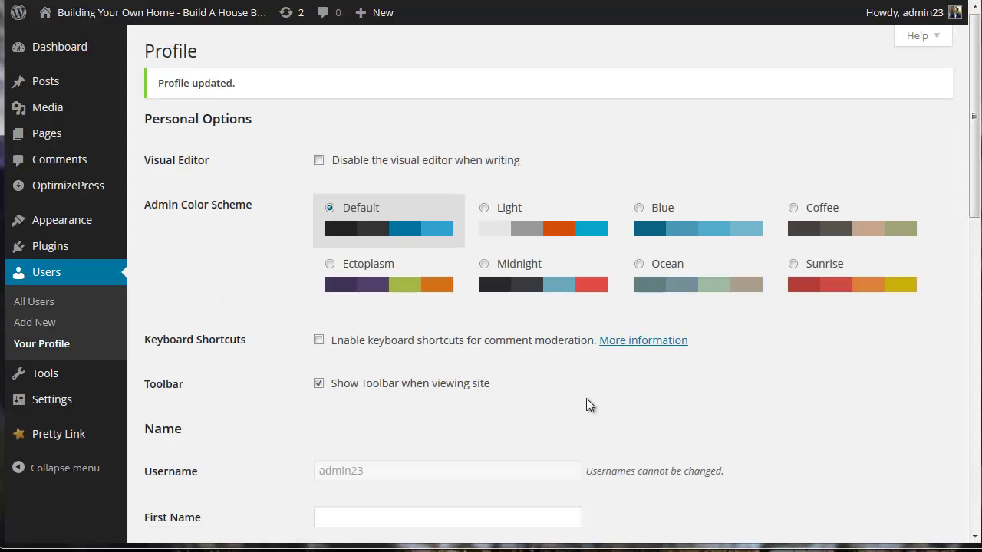
Step: Reopen the Google+ Author Free settings and read part B on adding a reciprocal link from the Google+ profile
{"action": "mouse_move", "coordinate": [71, 400]}
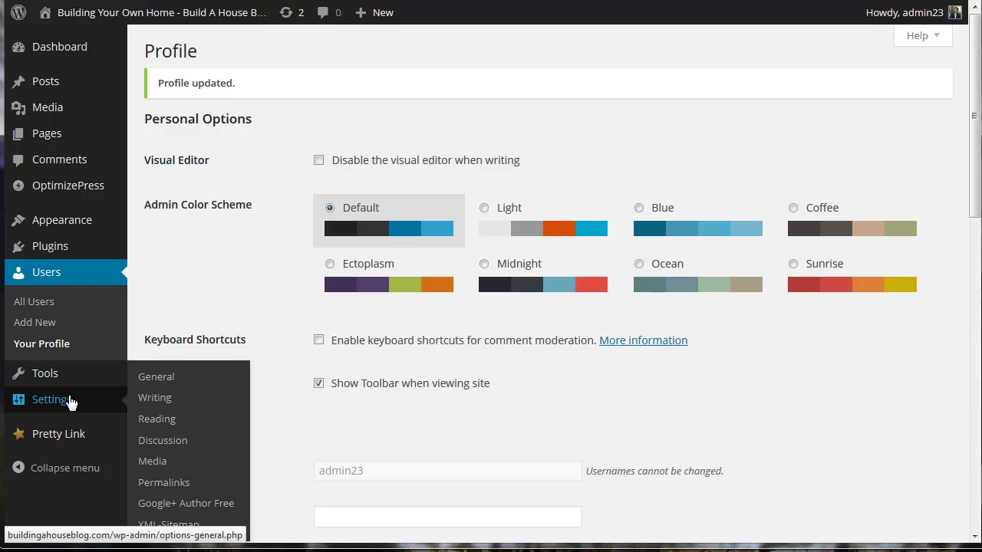
{"action": "left_click", "coordinate": [182, 504]}
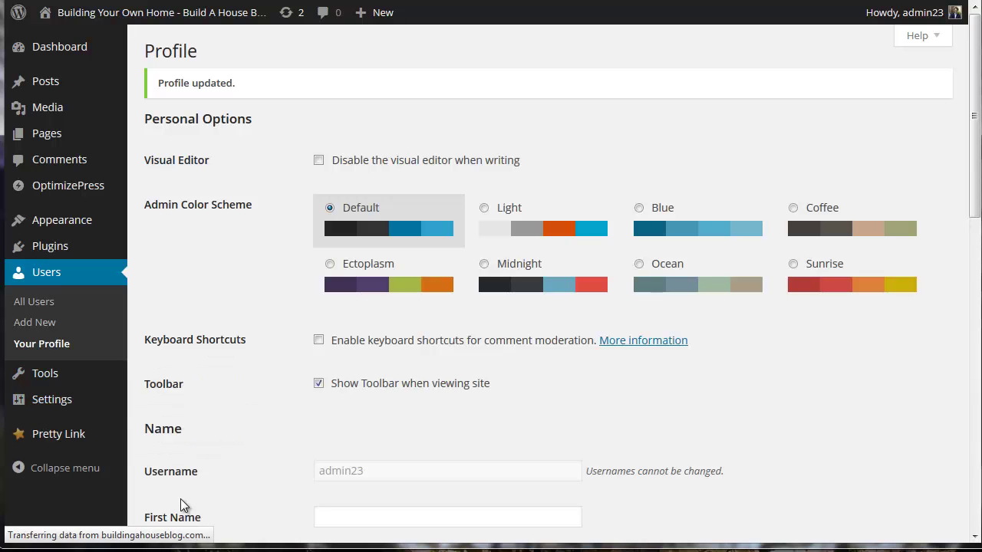
{"action": "scroll", "coordinate": [535, 246], "scroll_direction": "down", "scroll_amount": 3}
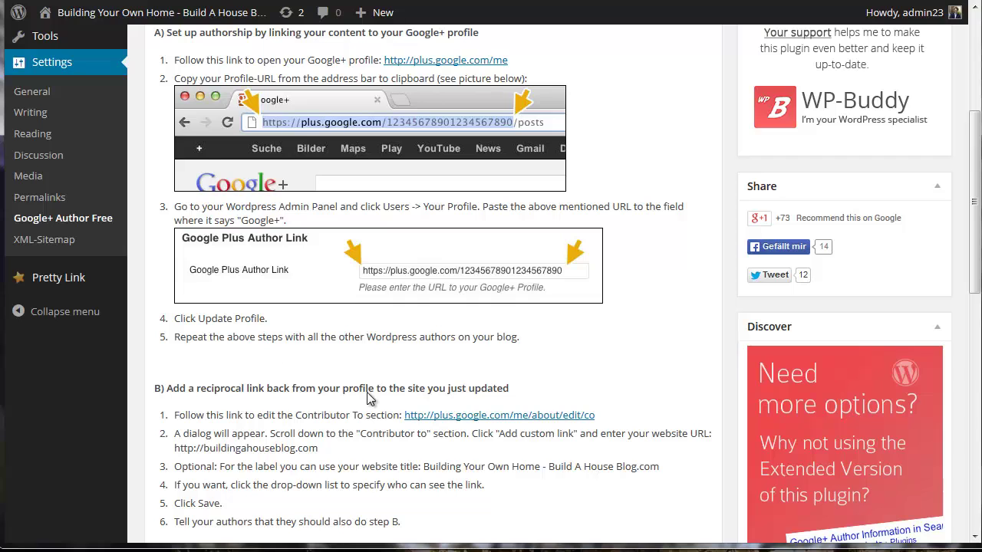
{"action": "scroll", "coordinate": [373, 399], "scroll_direction": "down", "scroll_amount": 1}
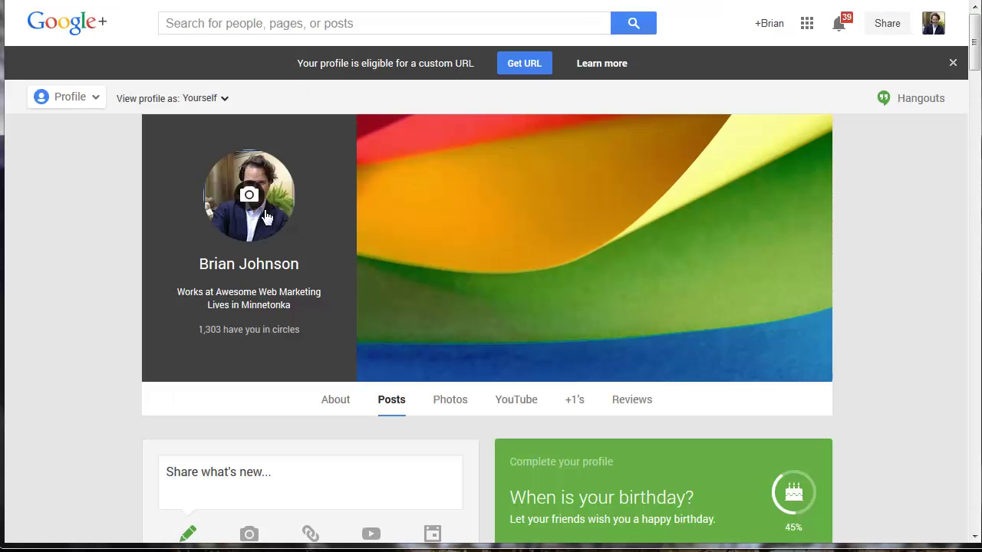
Step: Look through the Google+ profile, its navigation and the home stream for a place to add the blog link
{"action": "mouse_move", "coordinate": [80, 103]}
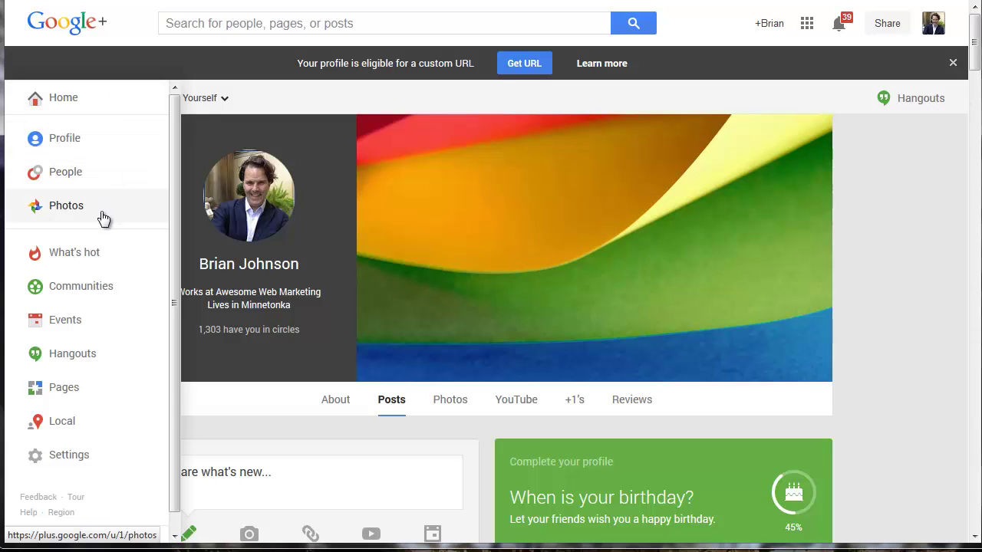
{"action": "scroll", "coordinate": [105, 234], "scroll_direction": "down", "scroll_amount": 1}
{"action": "scroll", "coordinate": [105, 234], "scroll_direction": "up", "scroll_amount": 1}
{"action": "left_click", "coordinate": [65, 140]}
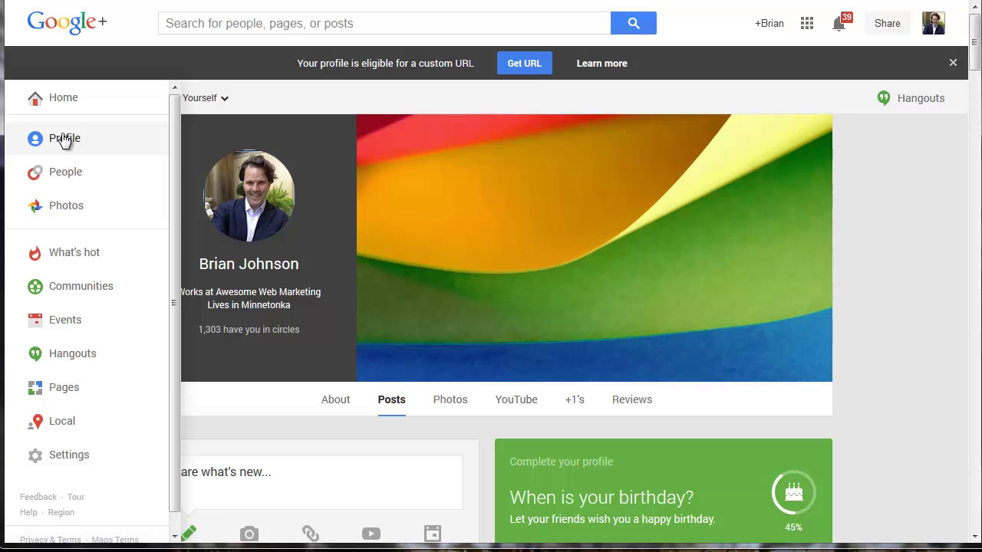
{"action": "scroll", "coordinate": [791, 264], "scroll_direction": "down", "scroll_amount": 4}
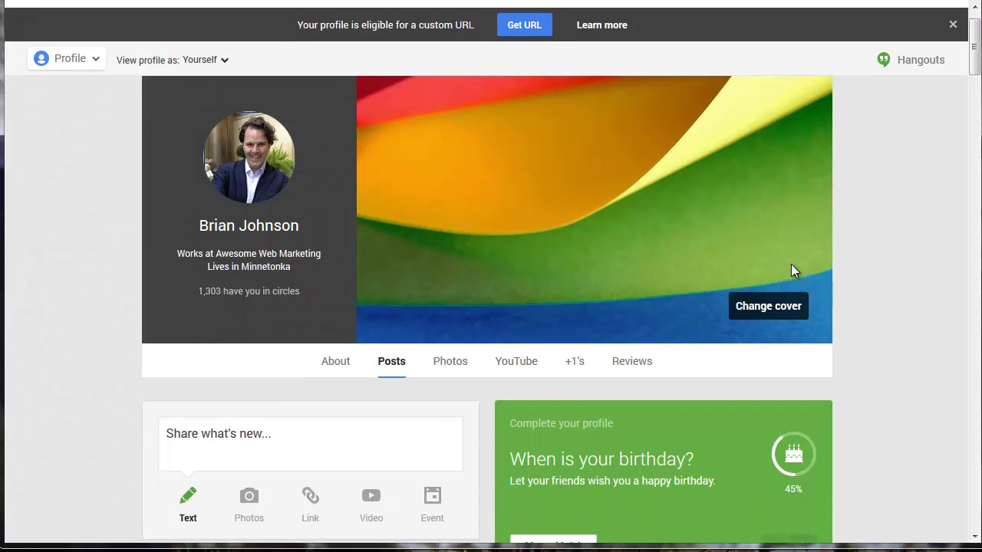
{"action": "scroll", "coordinate": [794, 265], "scroll_direction": "down", "scroll_amount": 4}
{"action": "mouse_move", "coordinate": [801, 272]}
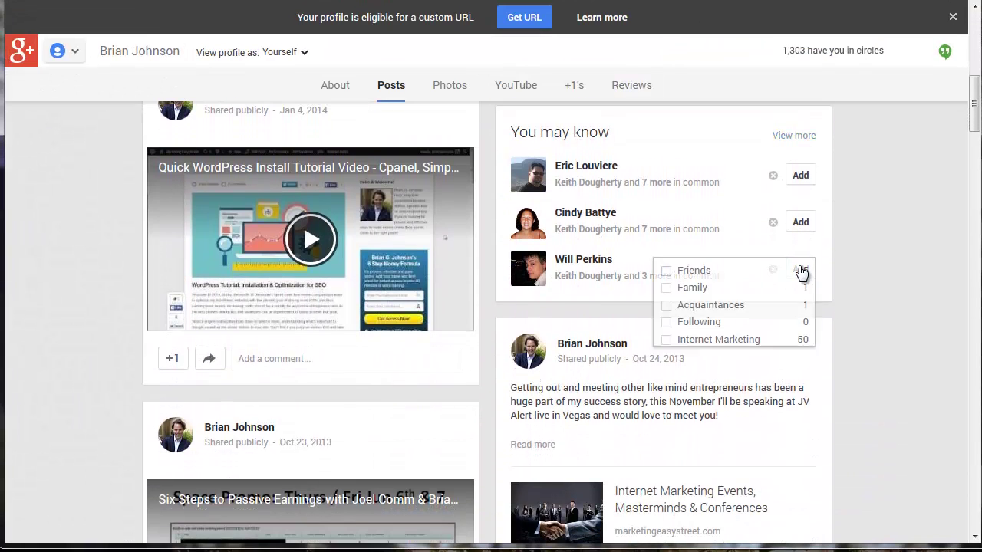
{"action": "scroll", "coordinate": [802, 274], "scroll_direction": "down", "scroll_amount": 7}
{"action": "scroll", "coordinate": [830, 295], "scroll_direction": "up", "scroll_amount": 15}
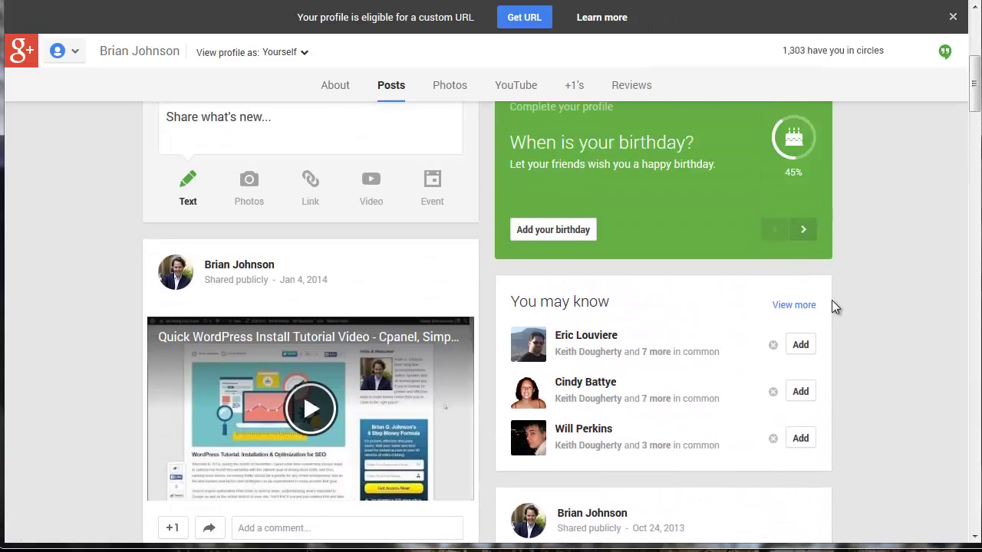
{"action": "scroll", "coordinate": [829, 301], "scroll_direction": "up", "scroll_amount": 1}
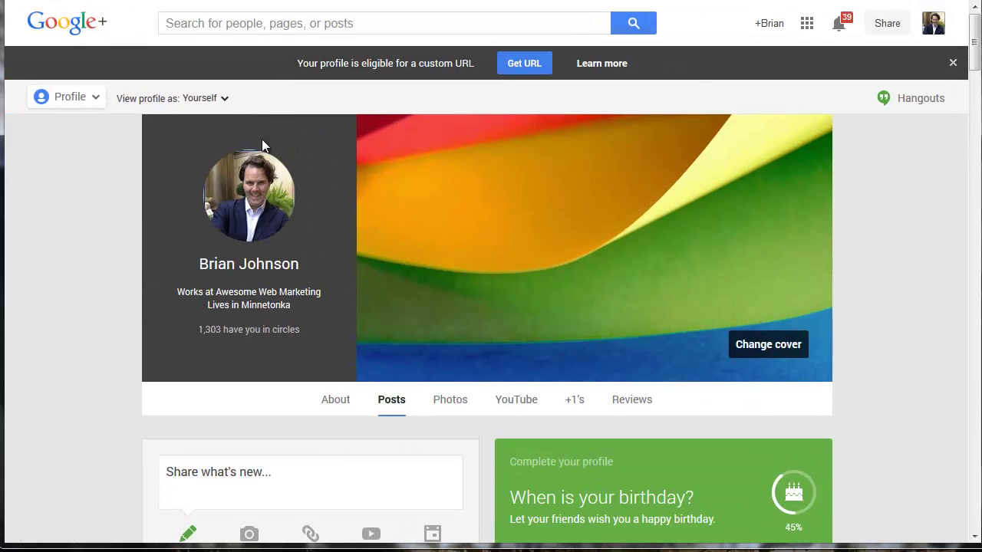
{"action": "left_click", "coordinate": [77, 104]}
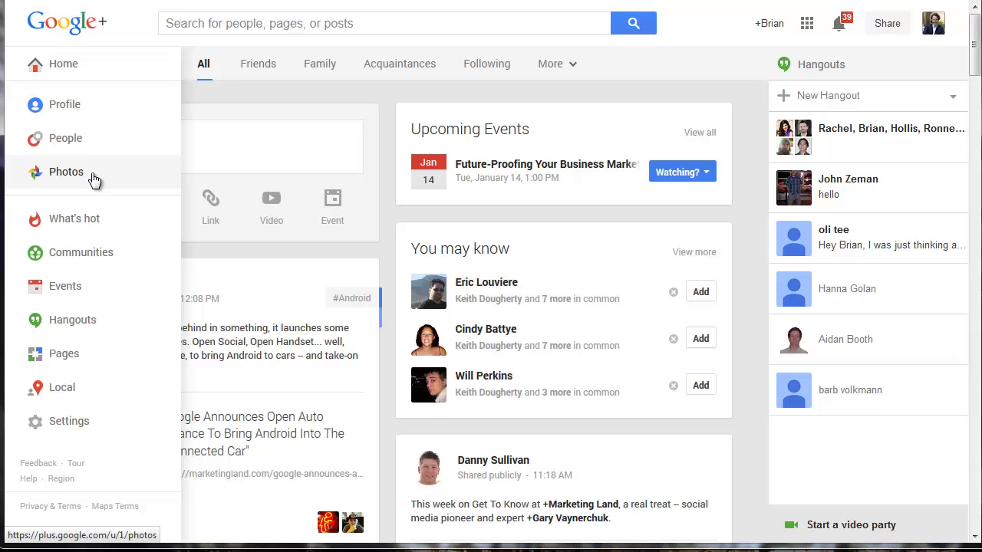
{"action": "scroll", "coordinate": [98, 257], "scroll_direction": "down", "scroll_amount": 4}
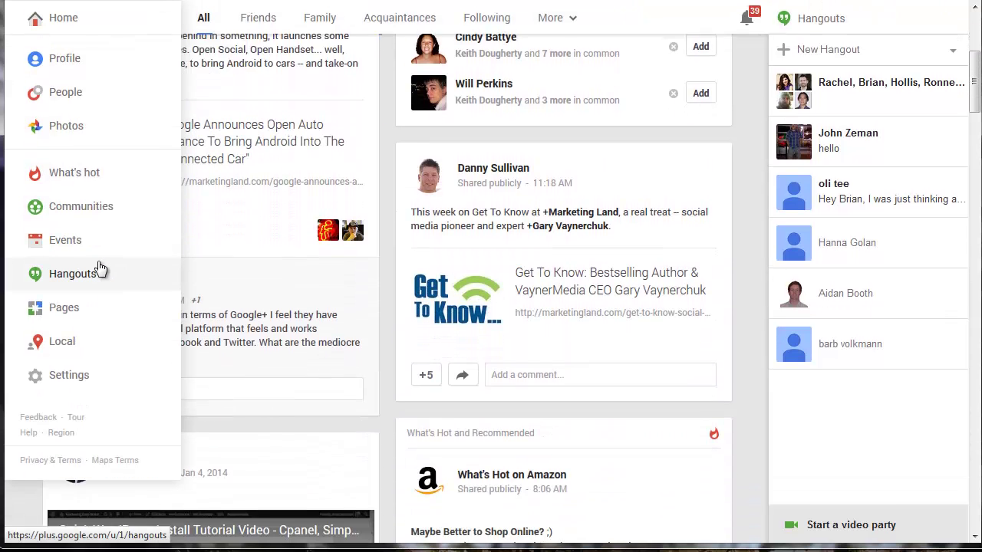
{"action": "scroll", "coordinate": [100, 268], "scroll_direction": "down", "scroll_amount": 2}
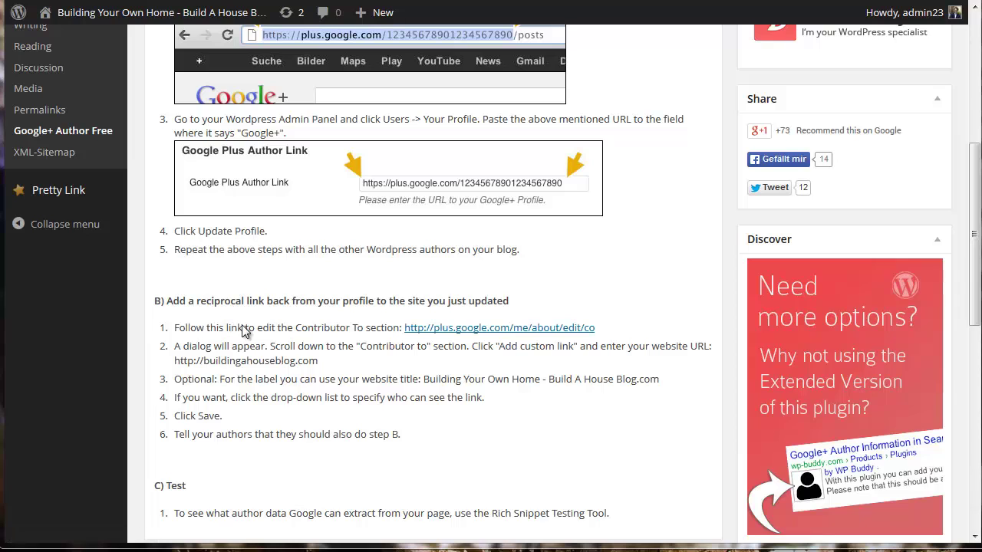
Step: Open the Contributor To editor from the plugin's instructions and add a custom link labelled "Building a Home Blog"
{"action": "left_click", "coordinate": [476, 328]}
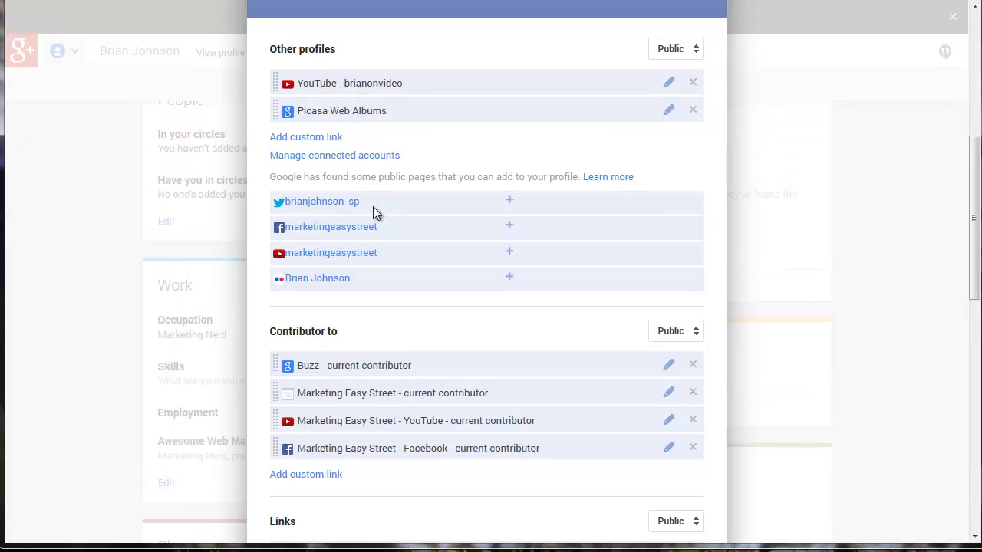
{"action": "scroll", "coordinate": [383, 236], "scroll_direction": "down", "scroll_amount": 4}
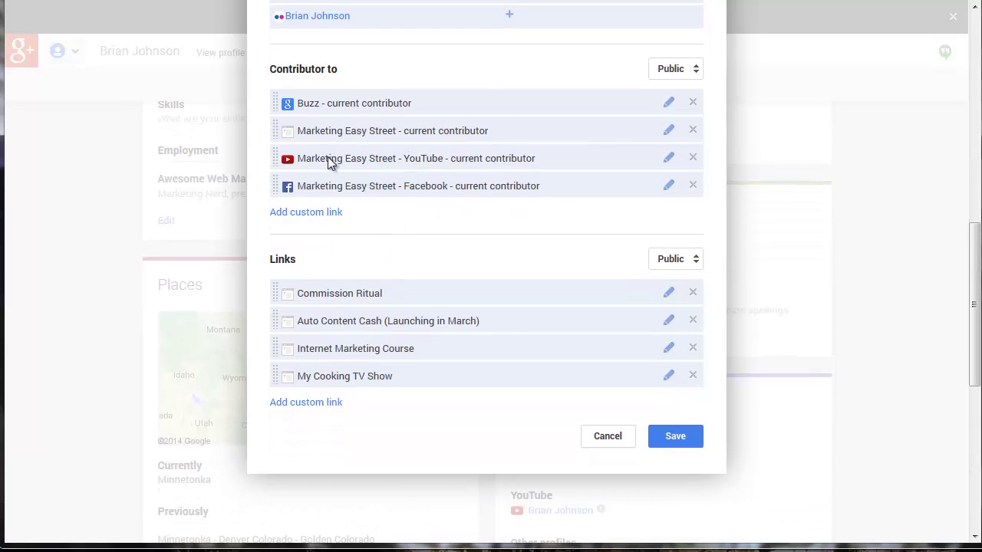
{"action": "left_click", "coordinate": [317, 215]}
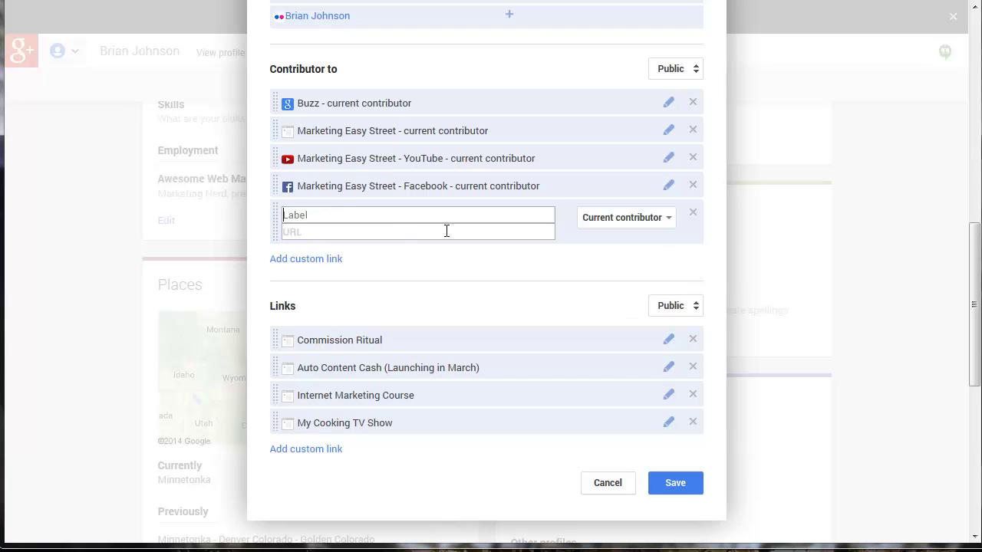
{"action": "type", "text": "Building a Home Blog"}
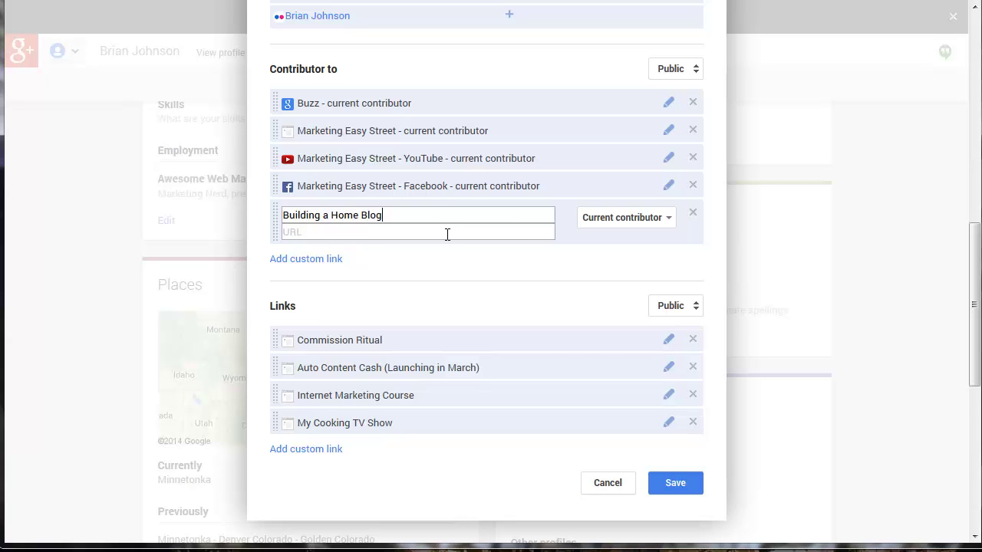
{"action": "left_click", "coordinate": [447, 234]}
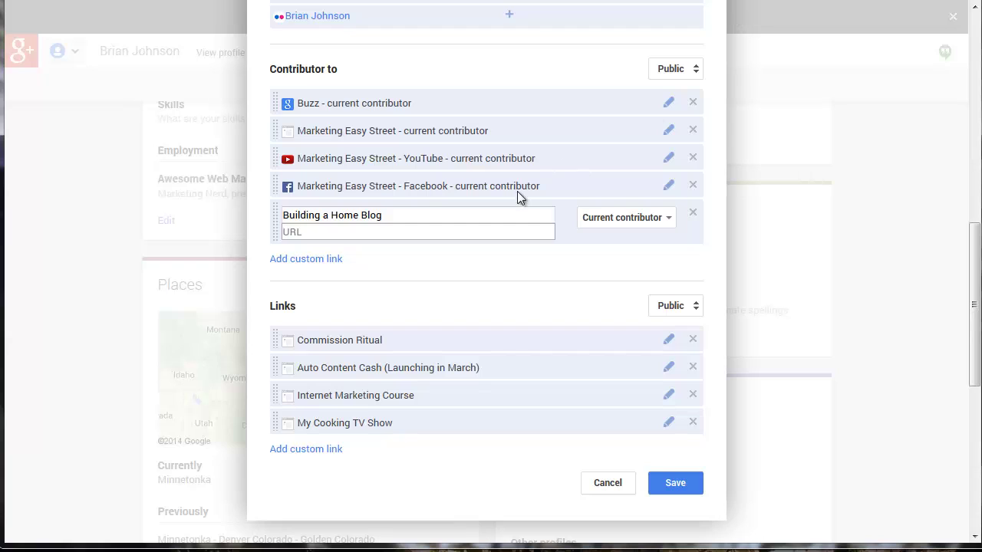
{"action": "left_click", "coordinate": [462, 234]}
{"action": "key", "text": "ctrl+v"}
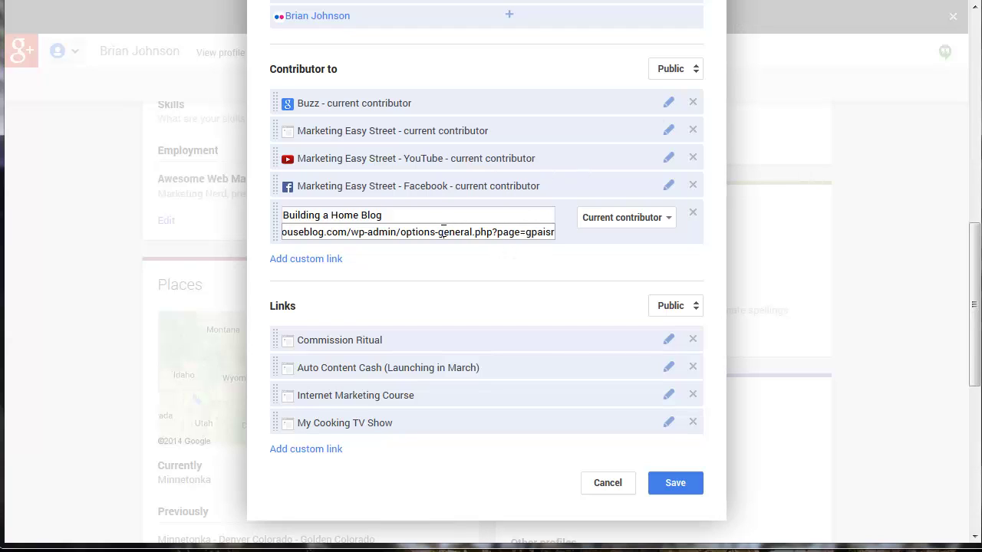
{"action": "left_click_drag", "start_coordinate": [442, 233], "coordinate": [593, 232]}
{"action": "key", "text": "BackSpace"}
{"action": "key", "text": "BackSpace"}
{"action": "key", "text": "BackSpace"}
{"action": "key", "text": "BackSpace"}
{"action": "key", "text": "BackSpace"}
{"action": "key", "text": "BackSpace"}
{"action": "key", "text": "BackSpace"}
{"action": "key", "text": "BackSpace"}
{"action": "key", "text": "BackSpace"}
{"action": "key", "text": "BackSpace"}
{"action": "key", "text": "BackSpace"}
{"action": "key", "text": "BackSpace"}
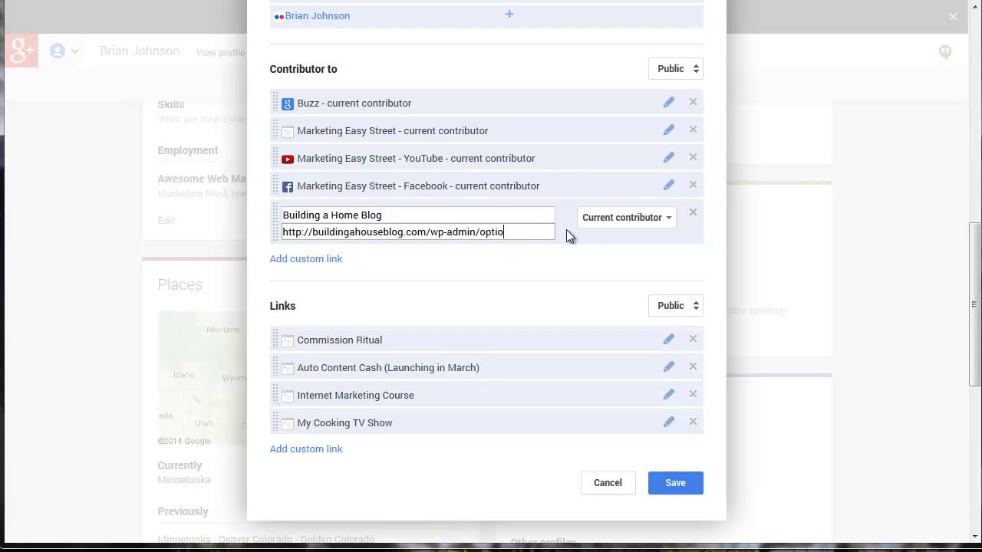
{"action": "key", "text": "BackSpace"}
{"action": "key", "text": "BackSpace"}
{"action": "key", "text": "BackSpace"}
{"action": "key", "text": "BackSpace"}
{"action": "key", "text": "BackSpace"}
{"action": "key", "text": "BackSpace"}
{"action": "key", "text": "BackSpace"}
{"action": "key", "text": "BackSpace"}
{"action": "left_click", "coordinate": [672, 484]}
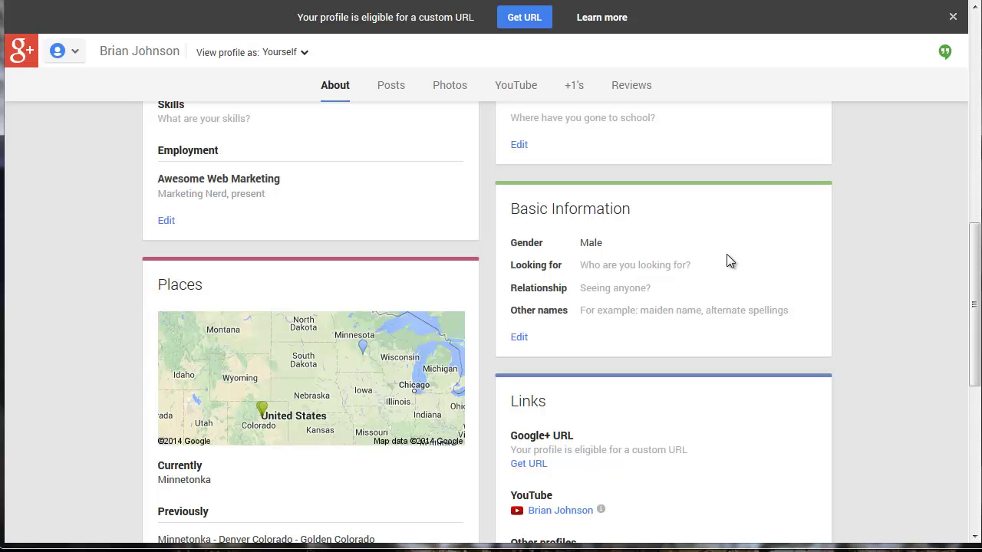
Step: Check the new Building a Home Blog link under Contributor to by opening it, and return to the plugin's settings page
{"action": "scroll", "coordinate": [727, 257], "scroll_direction": "down", "scroll_amount": 4}
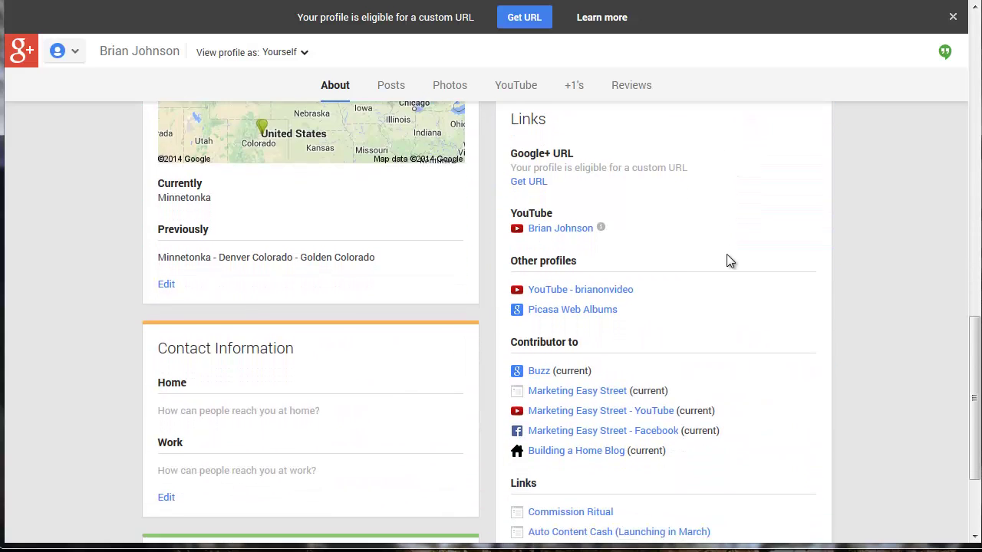
{"action": "scroll", "coordinate": [728, 256], "scroll_direction": "down", "scroll_amount": 1}
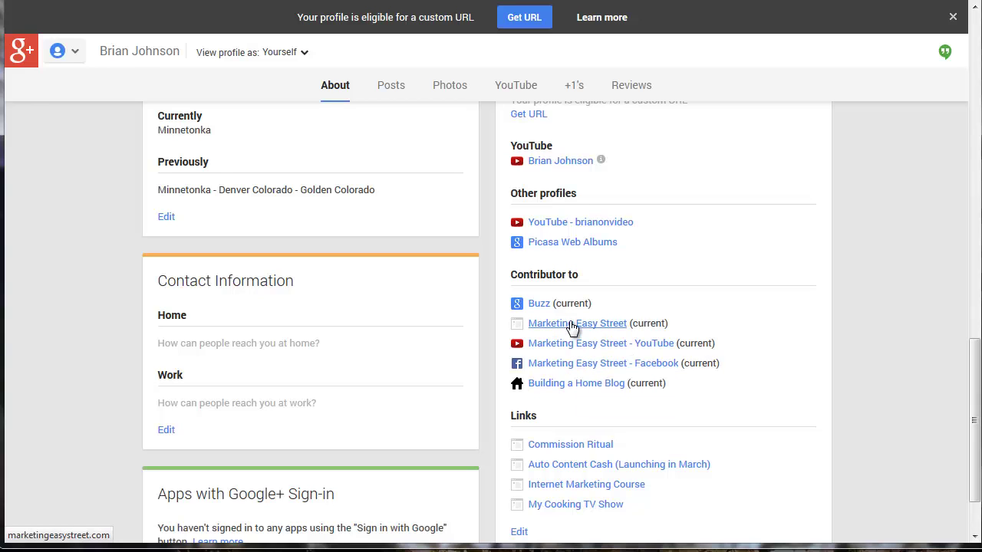
{"action": "left_click", "coordinate": [578, 383]}
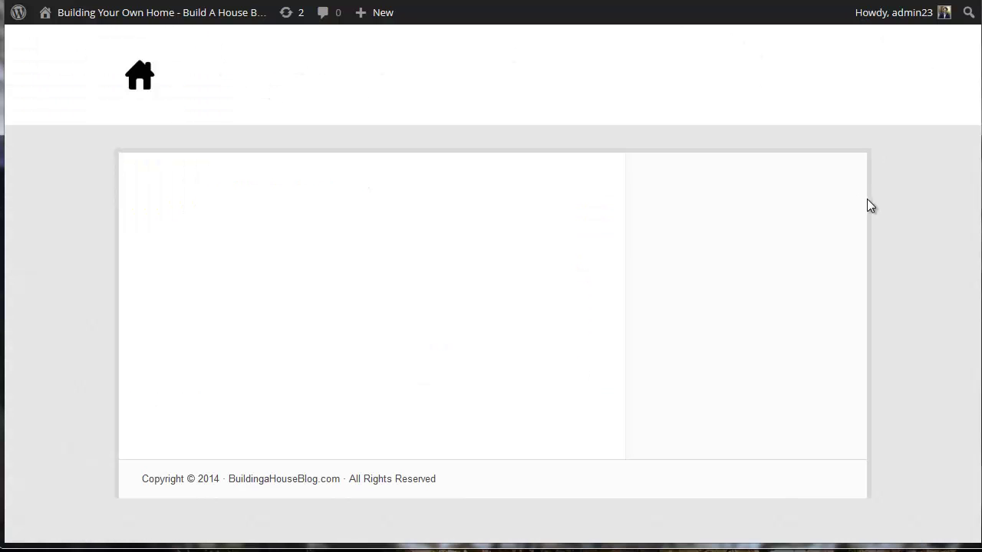
{"action": "key", "text": "ctrl+w"}
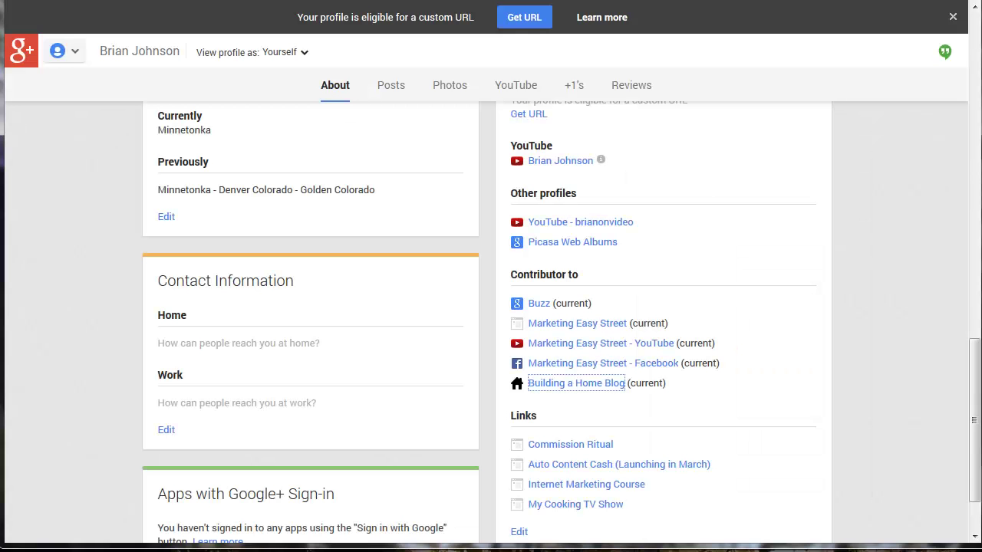
{"action": "key", "text": "ctrl+w"}
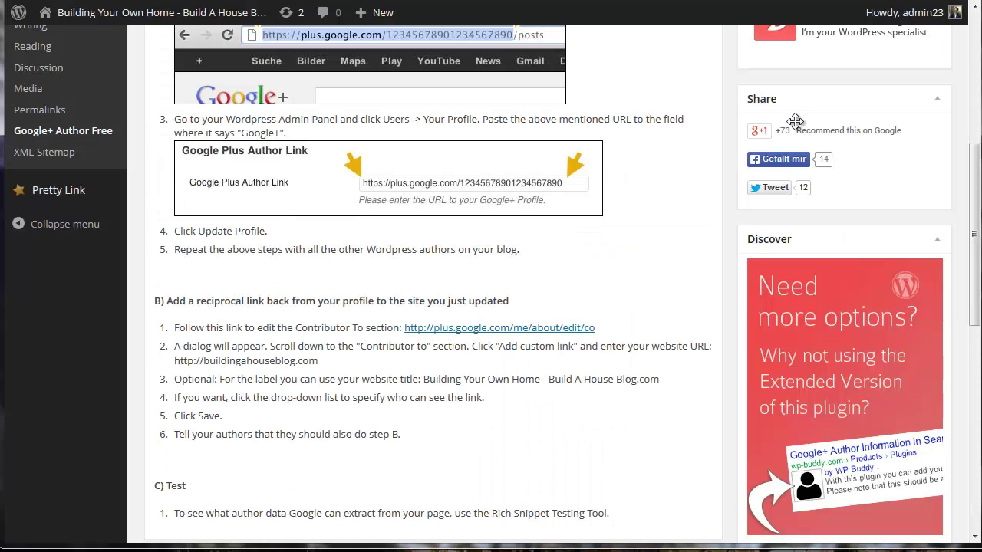
Step: Enable the recommended "Add to the header" option in the Google+ Author Free settings
{"action": "scroll", "coordinate": [599, 253], "scroll_direction": "down", "scroll_amount": 3}
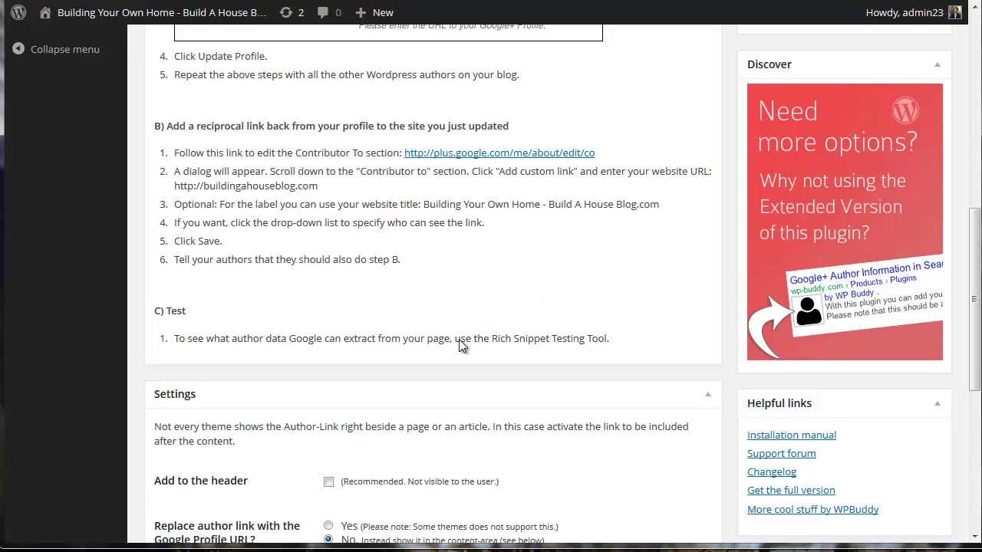
{"action": "scroll", "coordinate": [460, 345], "scroll_direction": "down", "scroll_amount": 1}
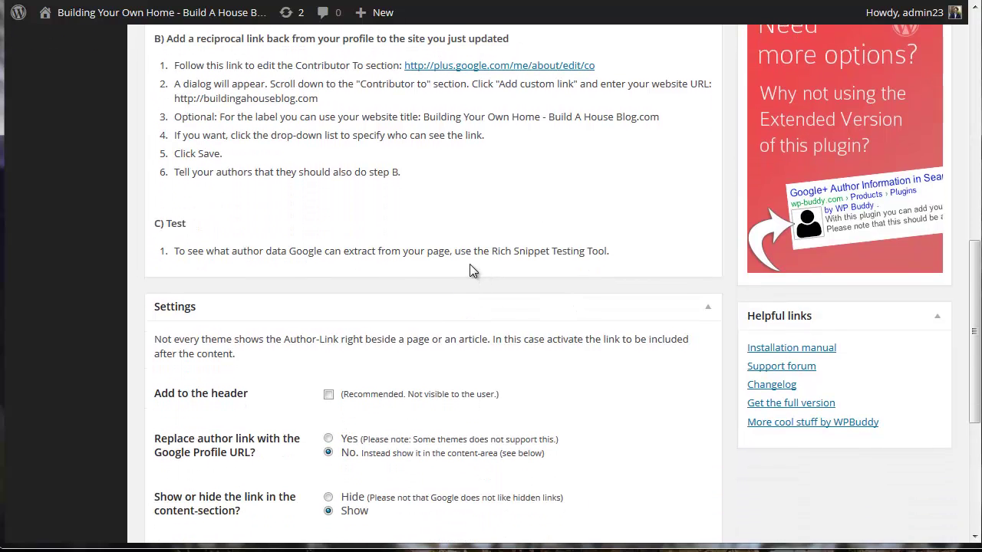
{"action": "scroll", "coordinate": [484, 315], "scroll_direction": "down", "scroll_amount": 1}
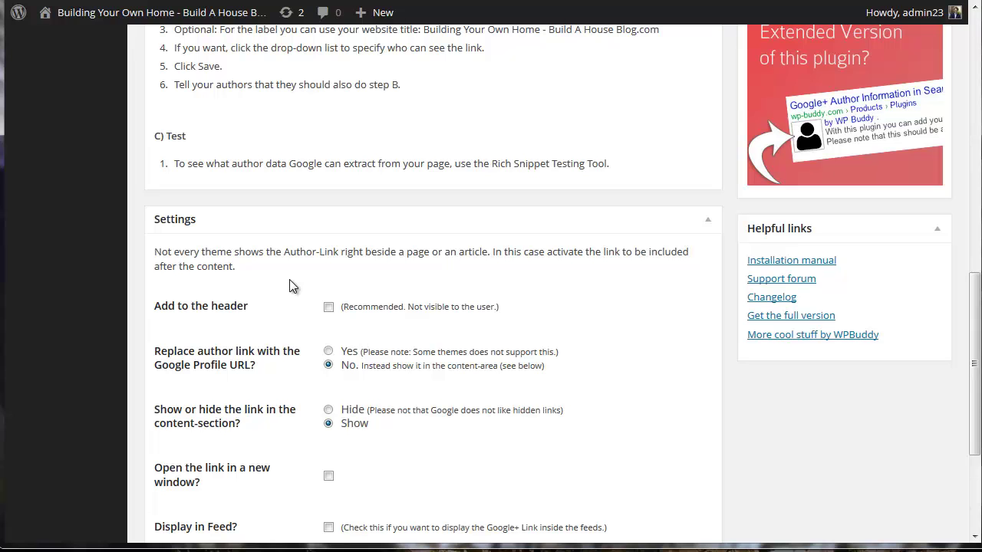
{"action": "left_click", "coordinate": [328, 307]}
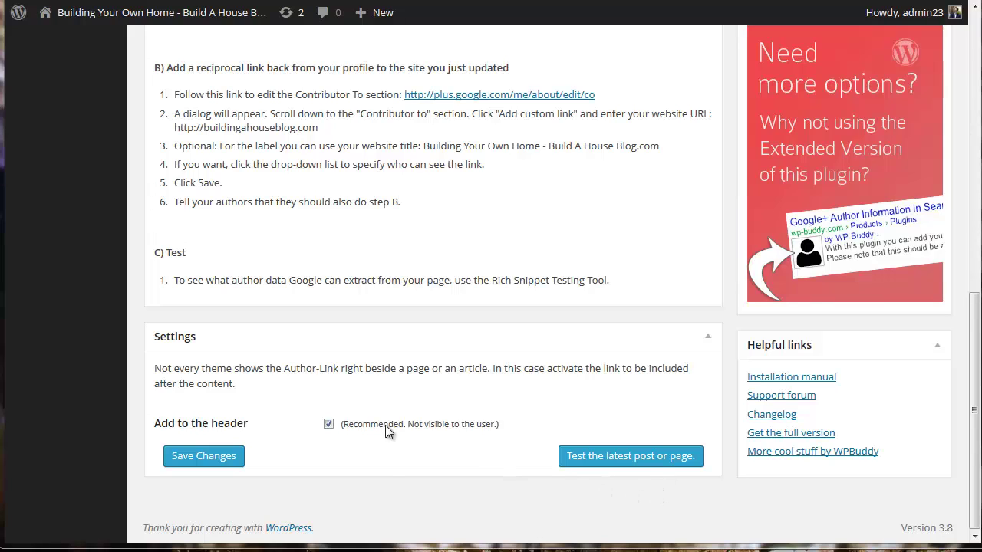
Step: Test the latest post's authorship in the Structured Data Testing Tool, and open the previewed post and the blog's home page
{"action": "left_click", "coordinate": [603, 458]}
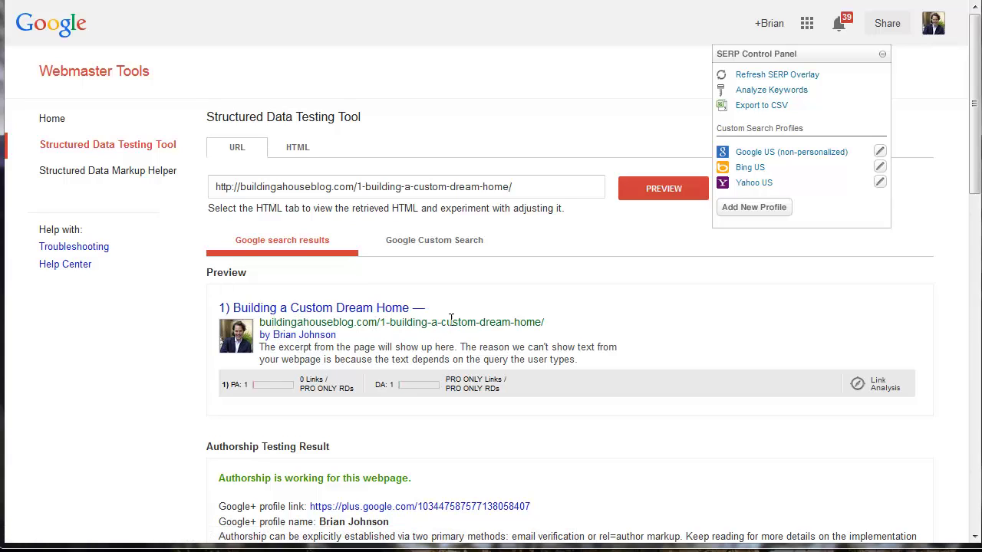
{"action": "left_click", "coordinate": [392, 311]}
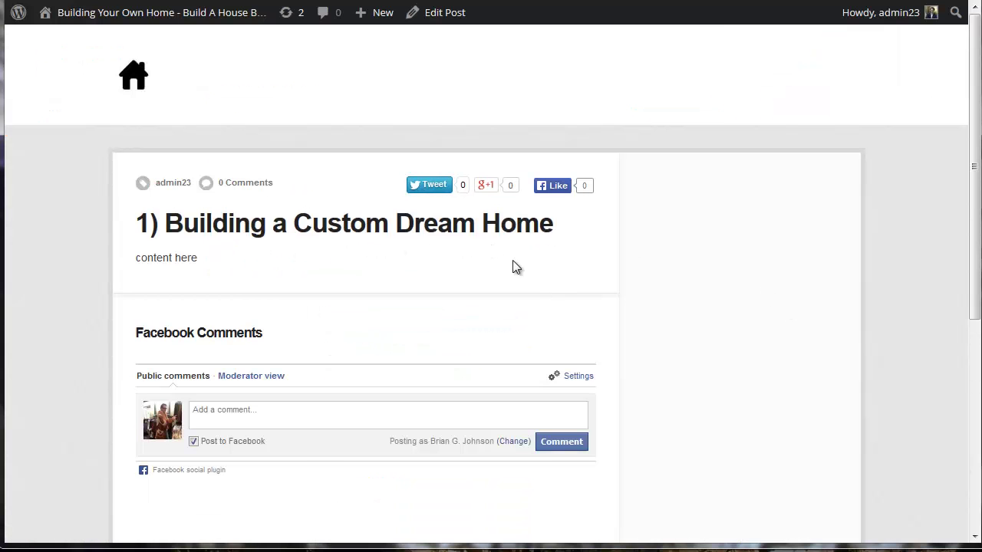
{"action": "left_click", "coordinate": [133, 75]}
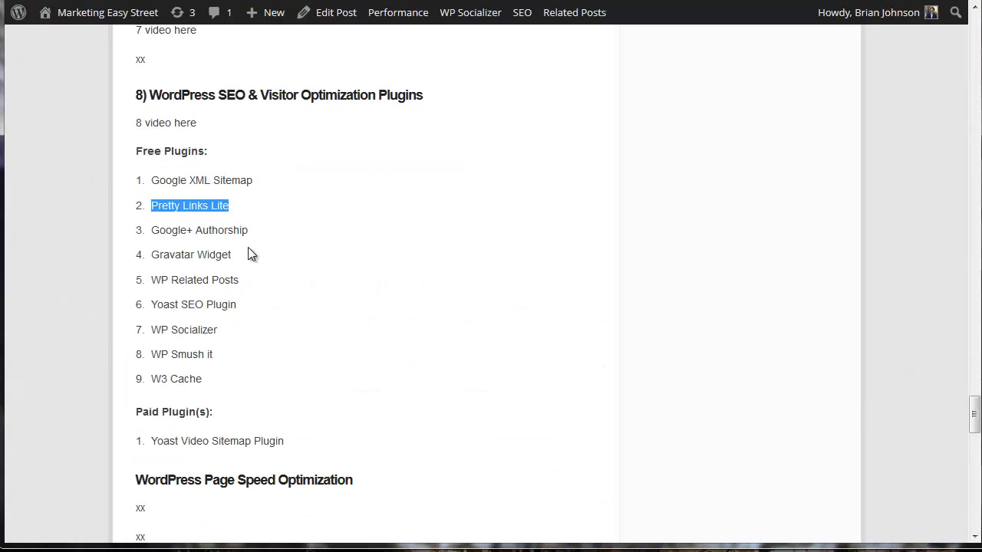
Step: Highlight Gravatar Widget in the free plugins list and examine the "Hello & Welcome!" sidebar example on Marketing Easy Street
{"action": "left_click_drag", "start_coordinate": [233, 256], "coordinate": [154, 262]}
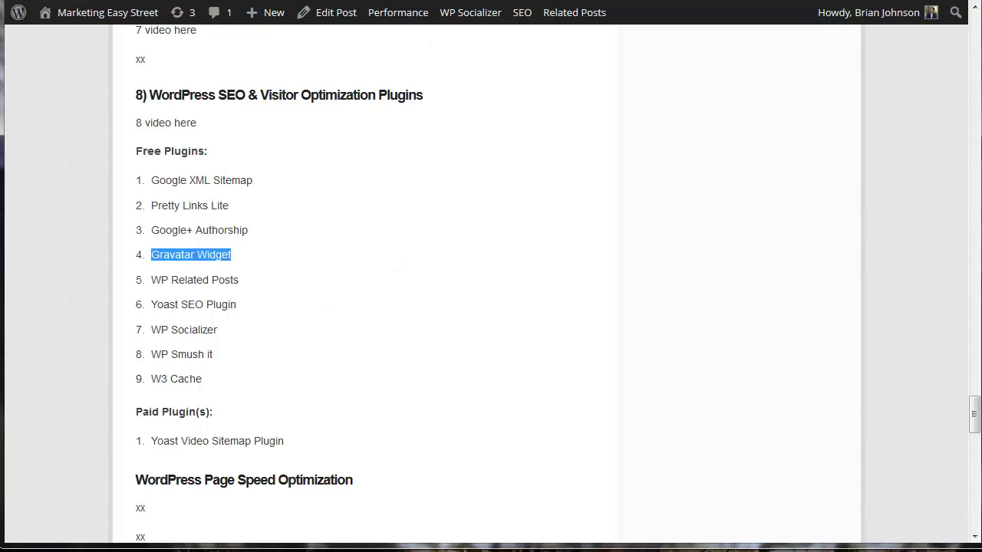
{"action": "left_click_drag", "start_coordinate": [973, 405], "coordinate": [951, 31]}
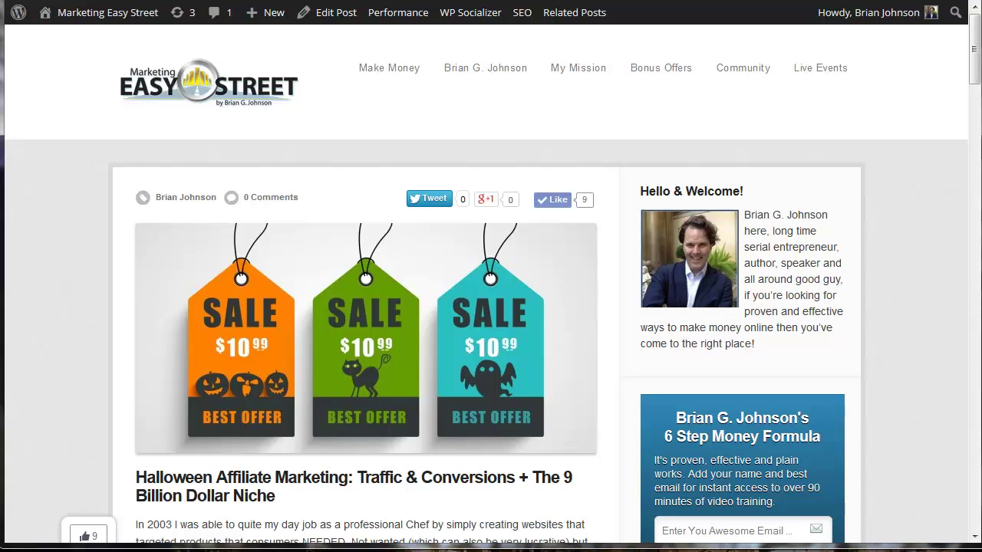
{"action": "left_click_drag", "start_coordinate": [637, 188], "coordinate": [784, 346]}
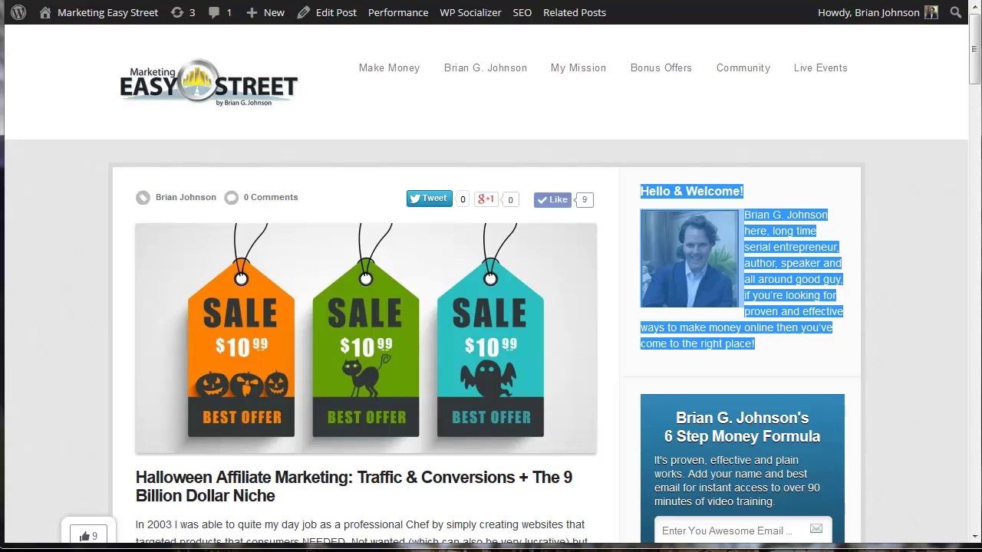
Step: Go to the house-building blog and open its installed plugins list in the admin area
{"action": "type", "text": "build"}
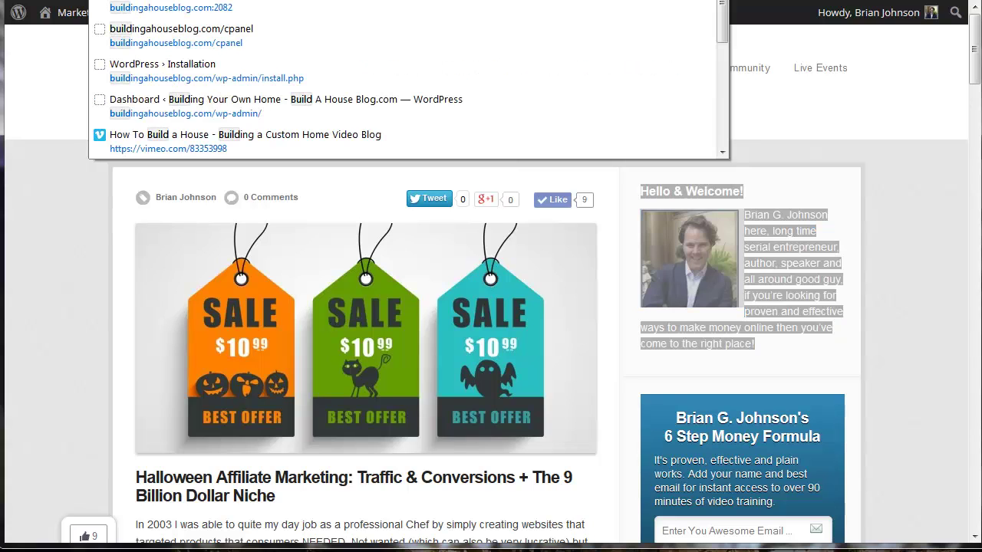
{"action": "key", "text": "Return"}
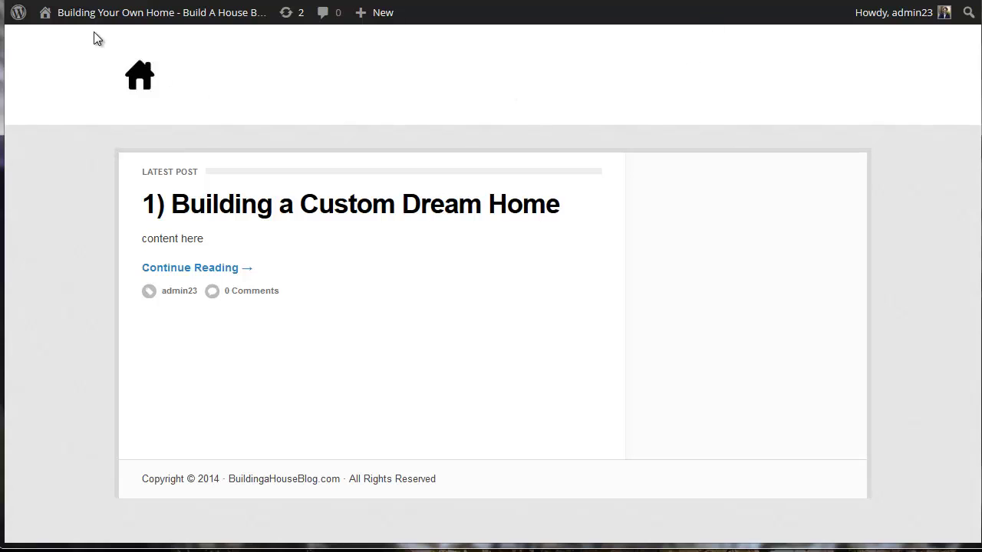
{"action": "mouse_move", "coordinate": [90, 17]}
{"action": "left_click", "coordinate": [69, 43]}
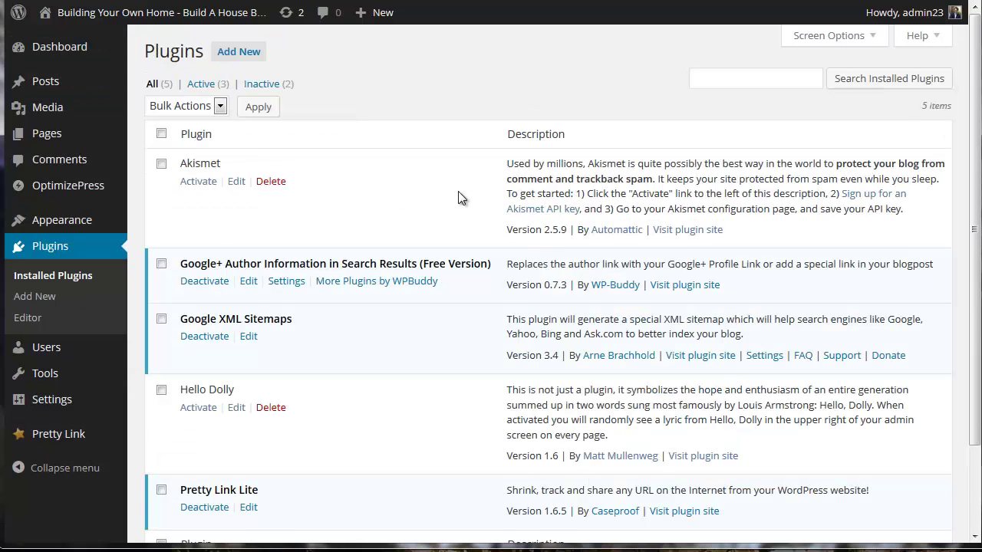
Step: Search for the "Gravatar Widget" plugin, then install and activate it on the house-building blog
{"action": "left_click", "coordinate": [222, 52]}
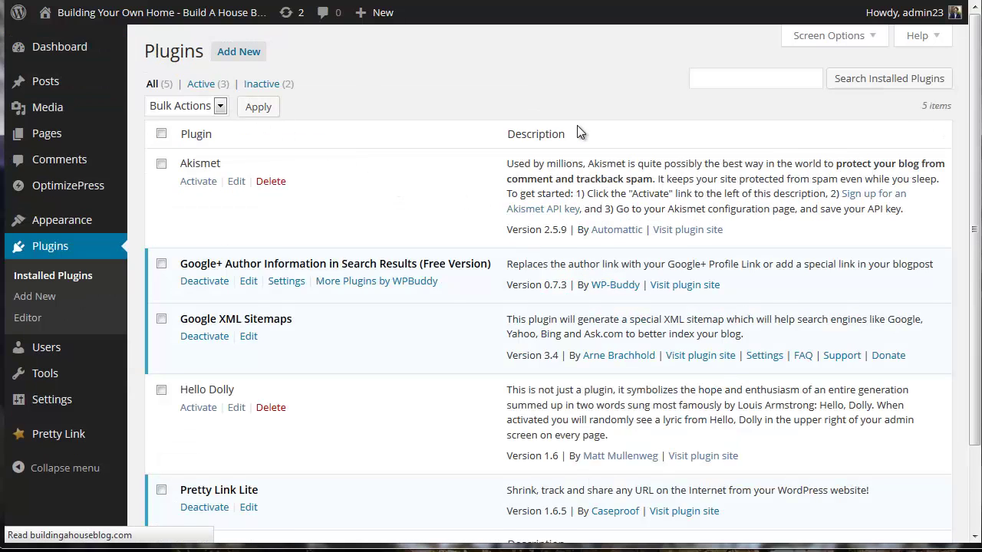
{"action": "type", "text": "Gravatar Widget"}
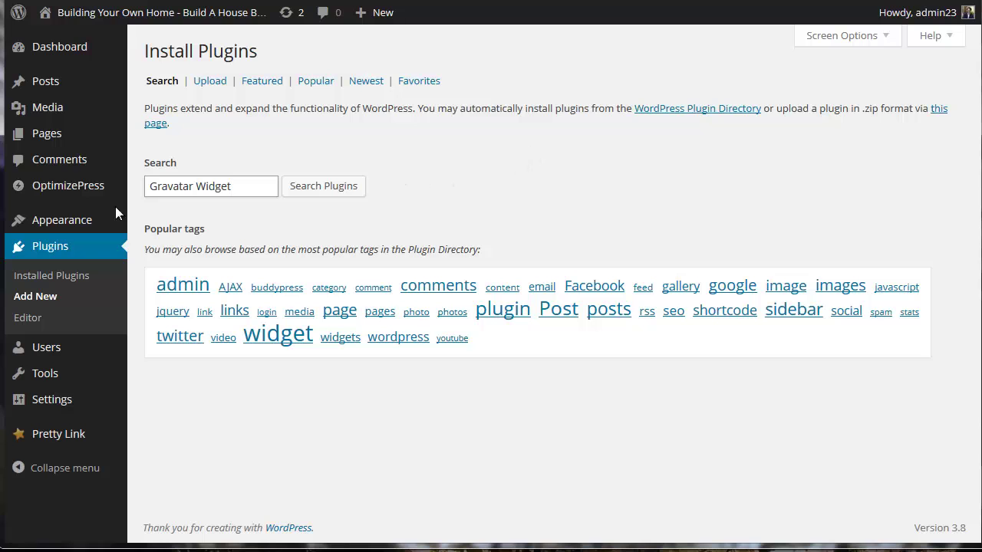
{"action": "left_click", "coordinate": [316, 194]}
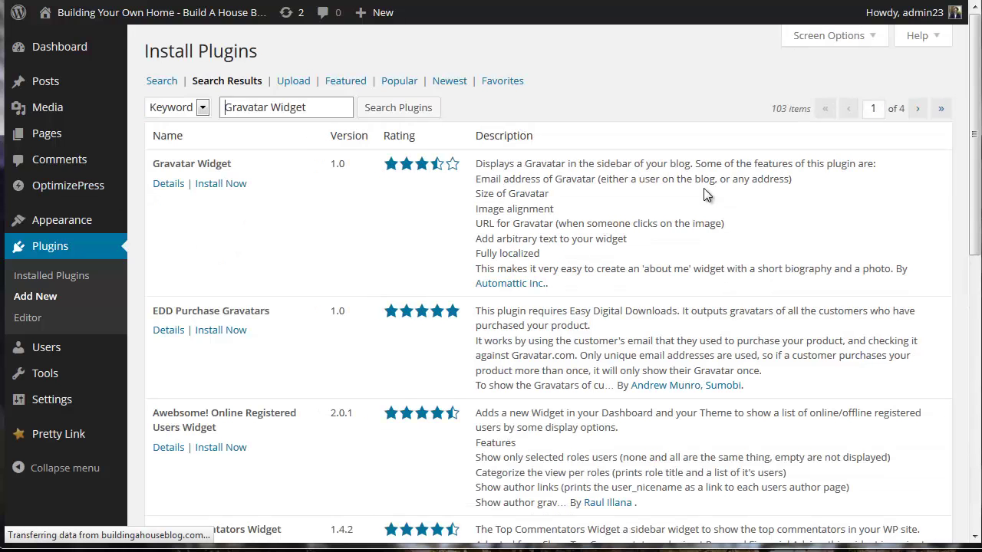
{"action": "left_click", "coordinate": [211, 185]}
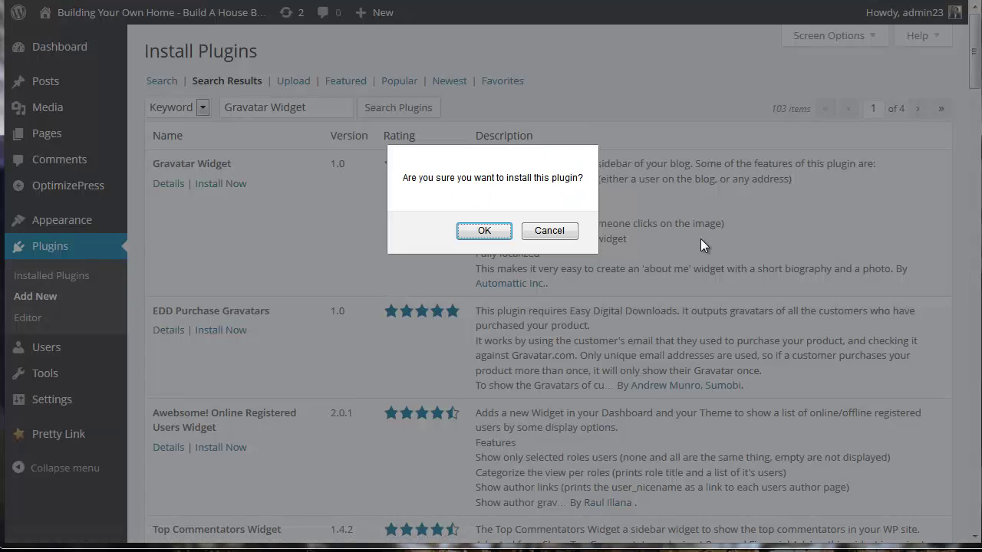
{"action": "left_click", "coordinate": [484, 231]}
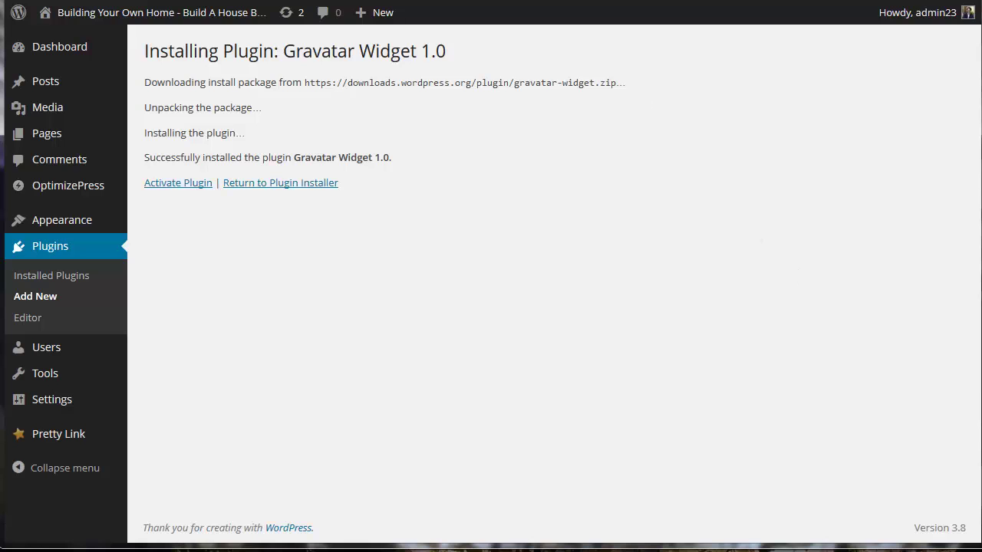
{"action": "left_click", "coordinate": [178, 185]}
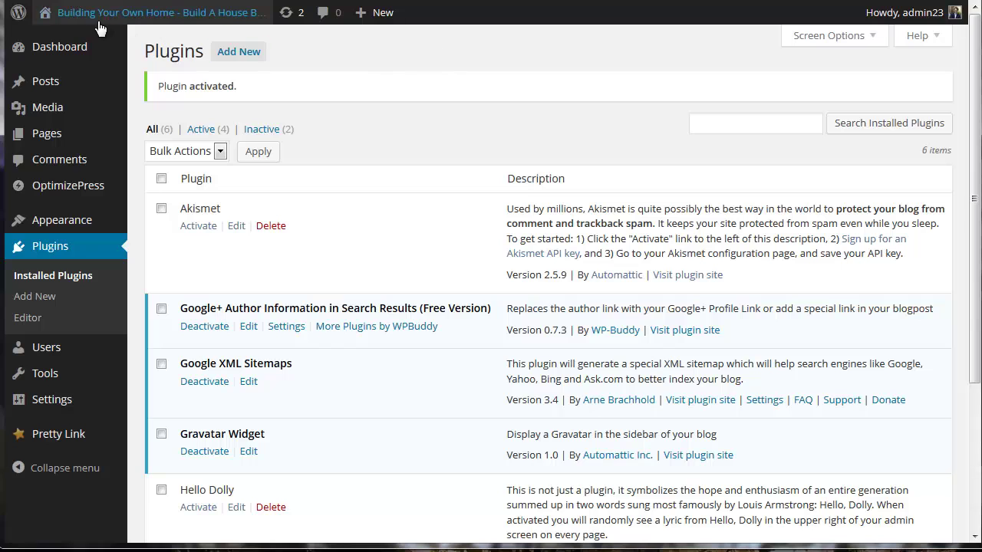
Step: Open the house-building blog's front page in a new tab and return to the admin area
{"action": "mouse_move", "coordinate": [100, 13]}
{"action": "right_click", "coordinate": [49, 43]}
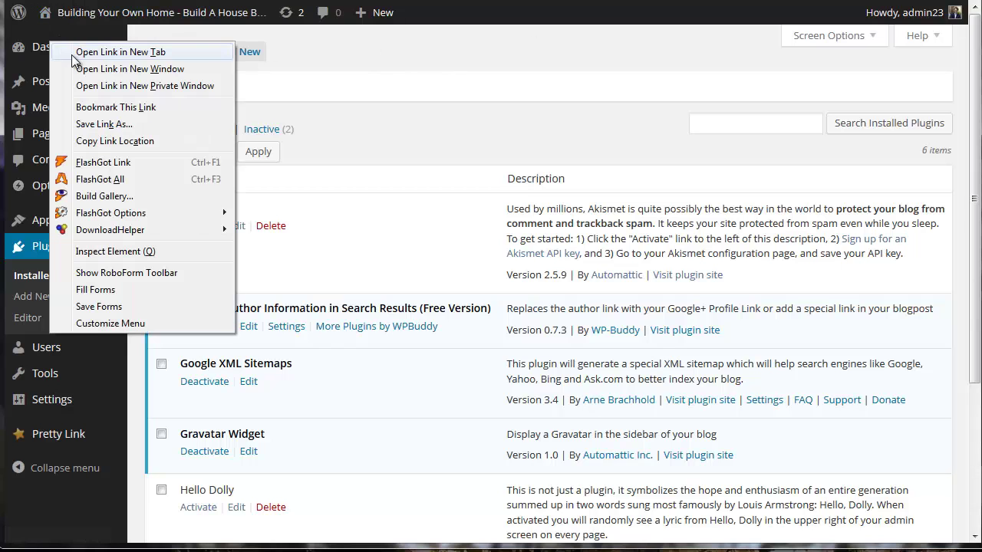
{"action": "left_click", "coordinate": [77, 52]}
{"action": "key", "text": "ctrl+Tab"}
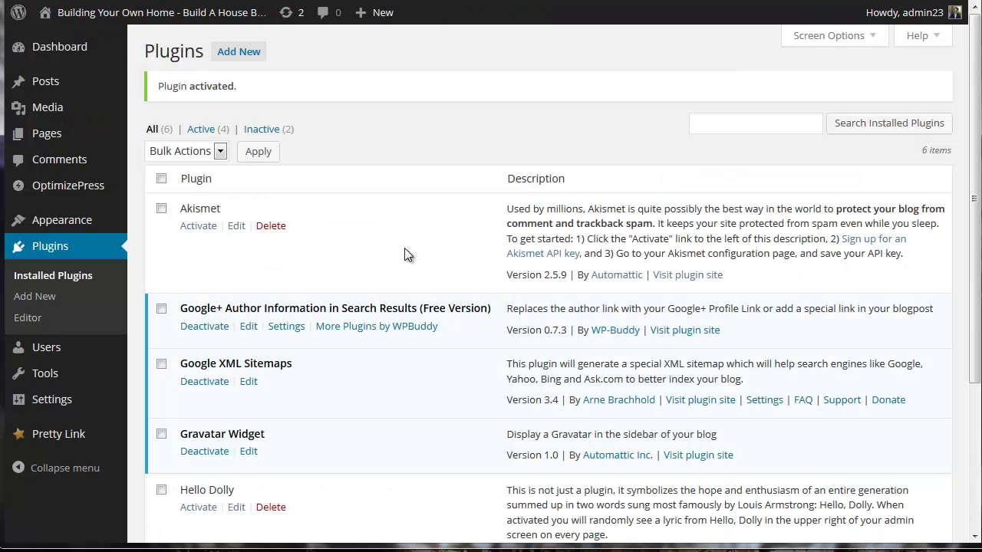
Step: Add a Gravatar widget to the Sidebar with title "Welcome!", the owner's custom e-mail and text "Text here.", and reload the blog's front page
{"action": "mouse_move", "coordinate": [71, 229]}
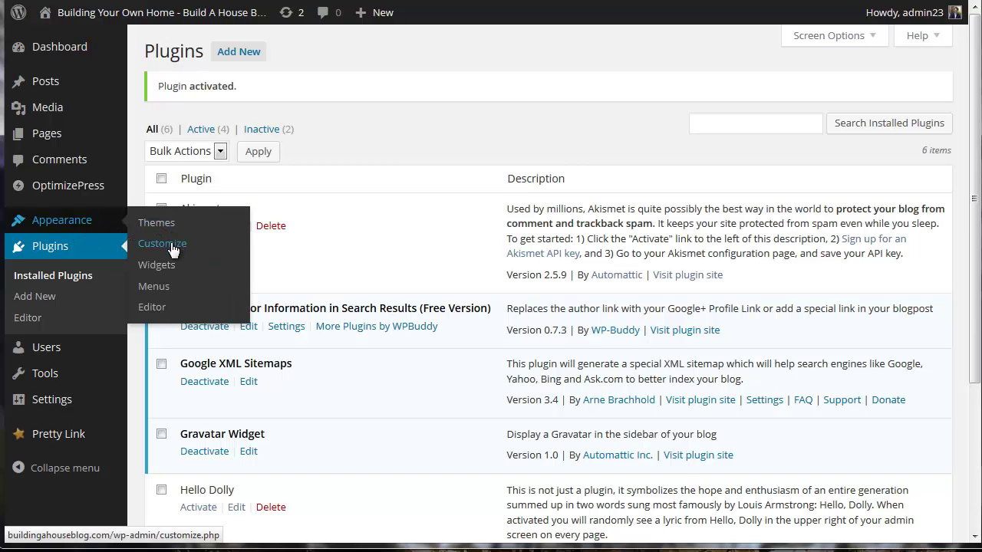
{"action": "left_click", "coordinate": [154, 268]}
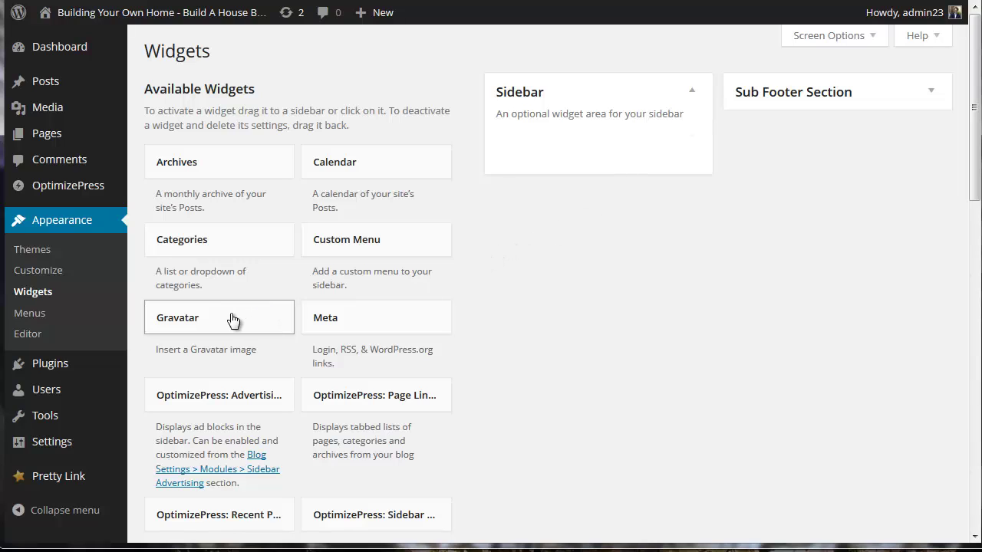
{"action": "left_click_drag", "start_coordinate": [233, 321], "coordinate": [331, 253]}
{"action": "left_click_drag", "start_coordinate": [601, 135], "coordinate": [574, 141]}
{"action": "left_click", "coordinate": [567, 205]}
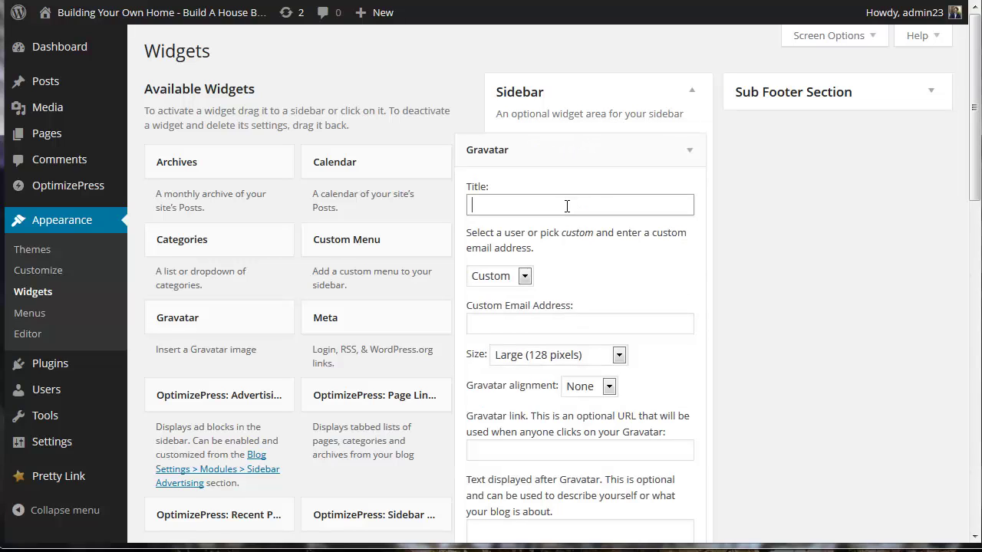
{"action": "type", "text": "Welcome!"}
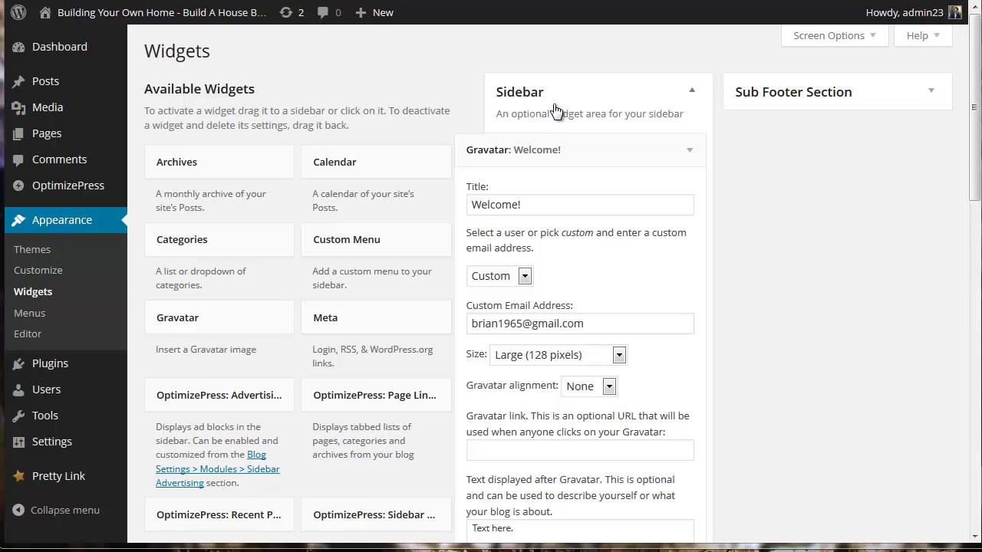
{"action": "left_click", "coordinate": [691, 154]}
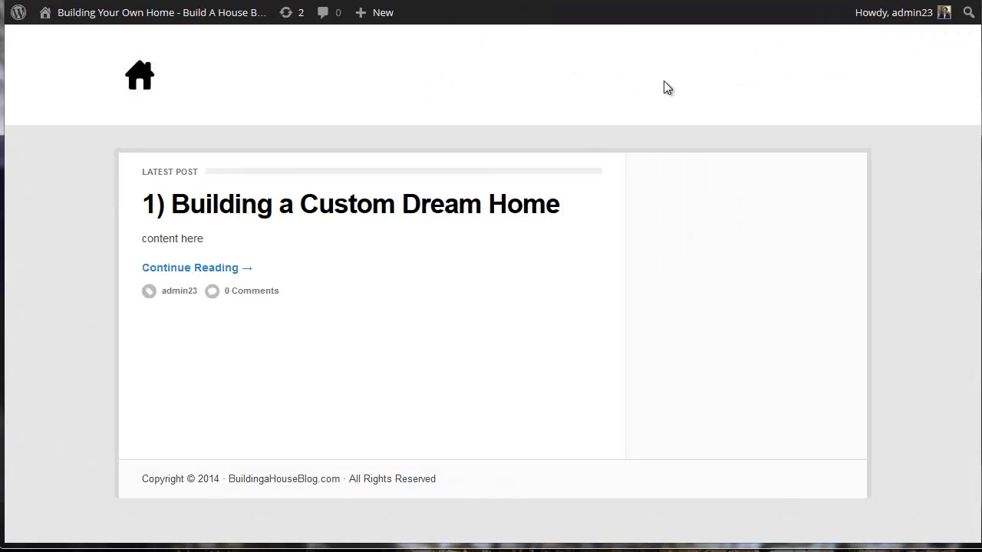
{"action": "key", "text": "F5"}
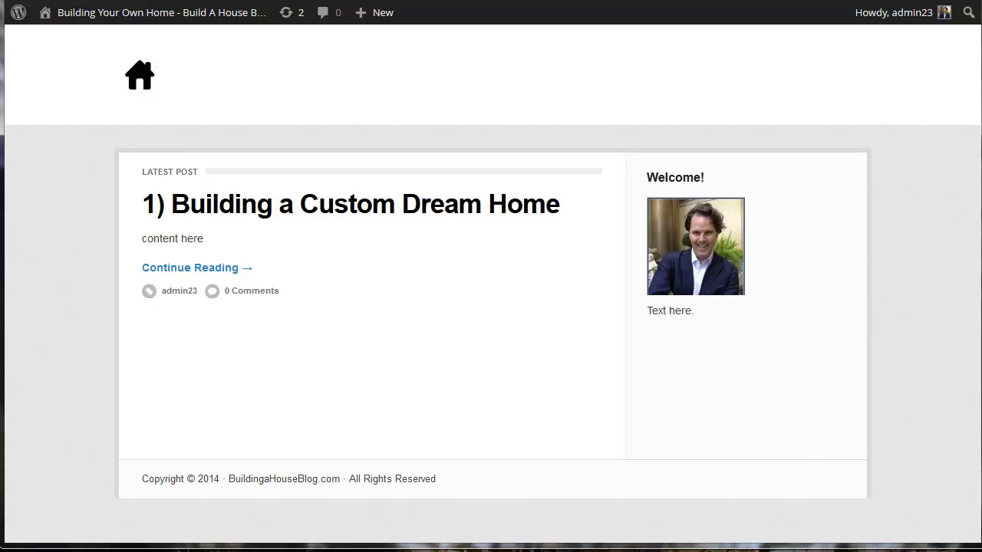
Step: Search Google for "Gravatar" in a new tab and open the gravatar.com site
{"action": "key", "text": "ctrl+t"}
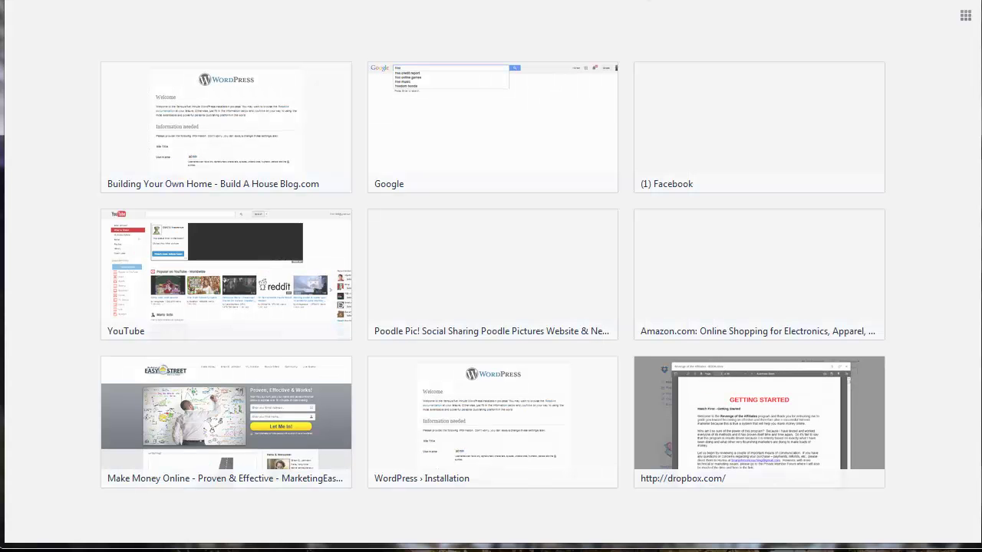
{"action": "type", "text": "Gravatar Widget"}
{"action": "key", "text": "BackSpace"}
{"action": "key", "text": "BackSpace"}
{"action": "key", "text": "BackSpace"}
{"action": "key", "text": "BackSpace"}
{"action": "key", "text": "BackSpace"}
{"action": "key", "text": "BackSpace"}
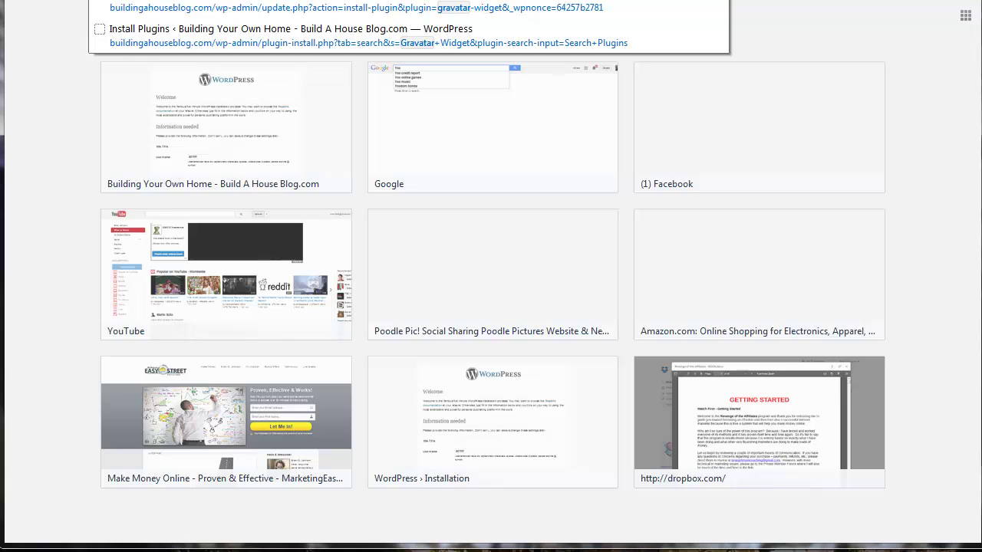
{"action": "key", "text": "Escape"}
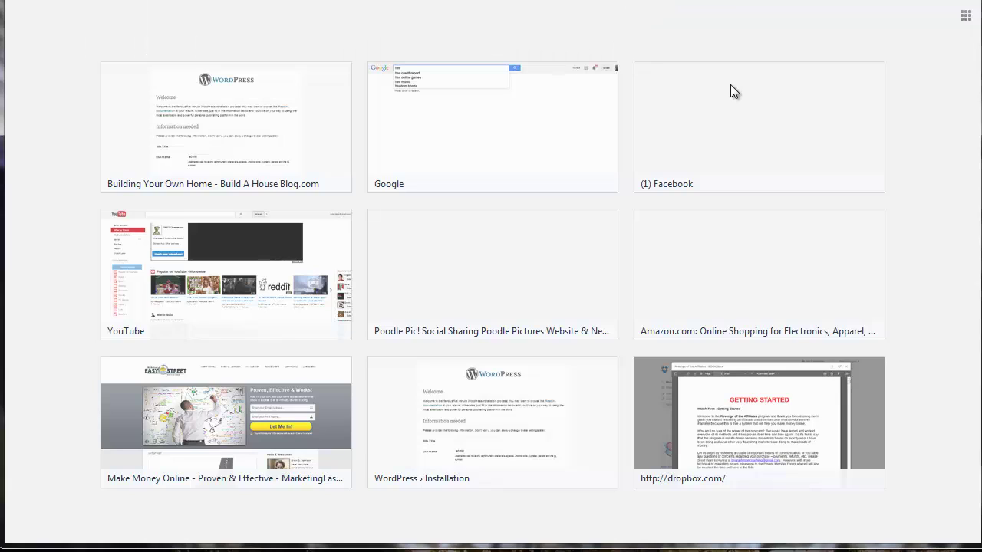
{"action": "key", "text": "Return"}
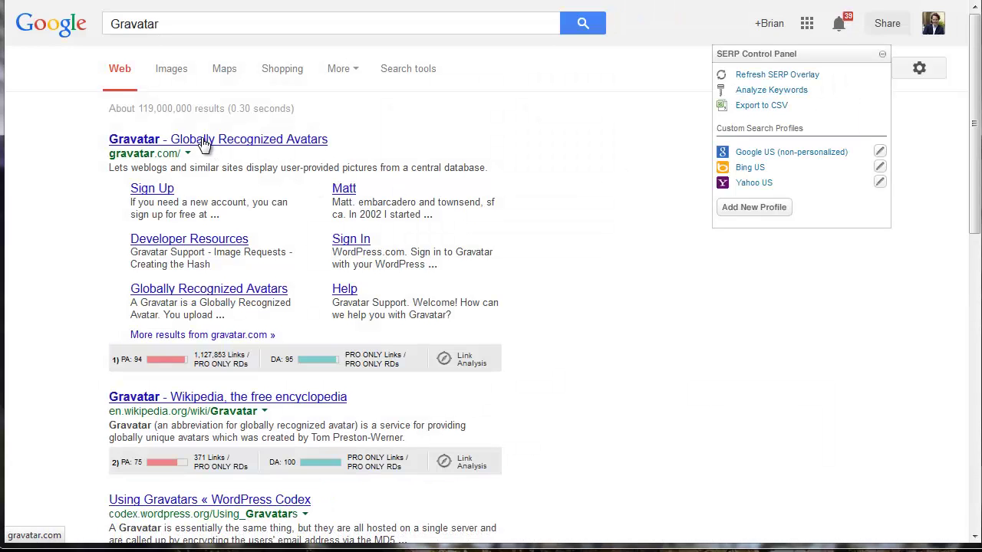
{"action": "left_click", "coordinate": [204, 145]}
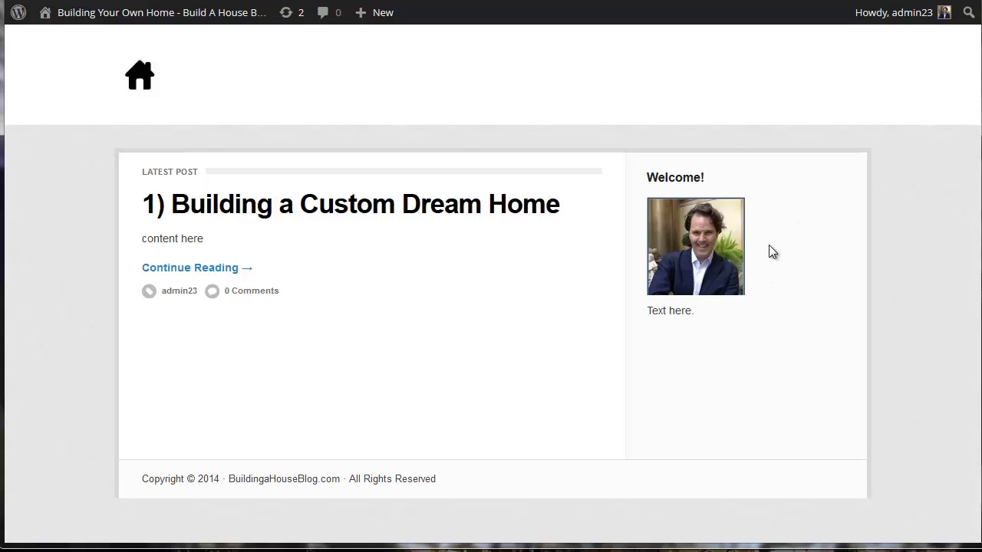
Step: Compare the text below the blog's Gravatar with the wrapped "Hello & Welcome!" sidebar text on Marketing Easy Street
{"action": "left_click_drag", "start_coordinate": [703, 311], "coordinate": [682, 333]}
{"action": "left_click", "coordinate": [750, 246]}
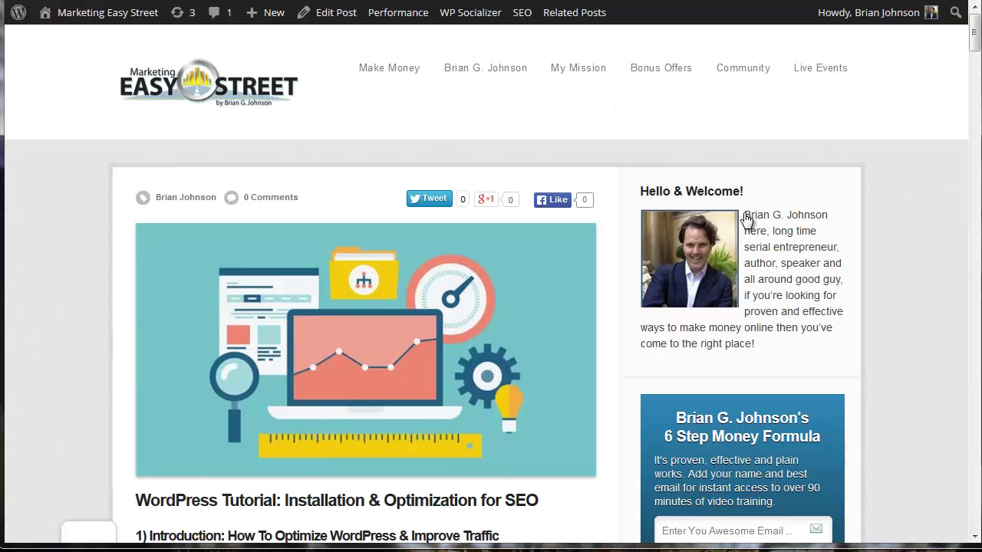
{"action": "left_click_drag", "start_coordinate": [744, 218], "coordinate": [757, 344]}
{"action": "left_click", "coordinate": [833, 220]}
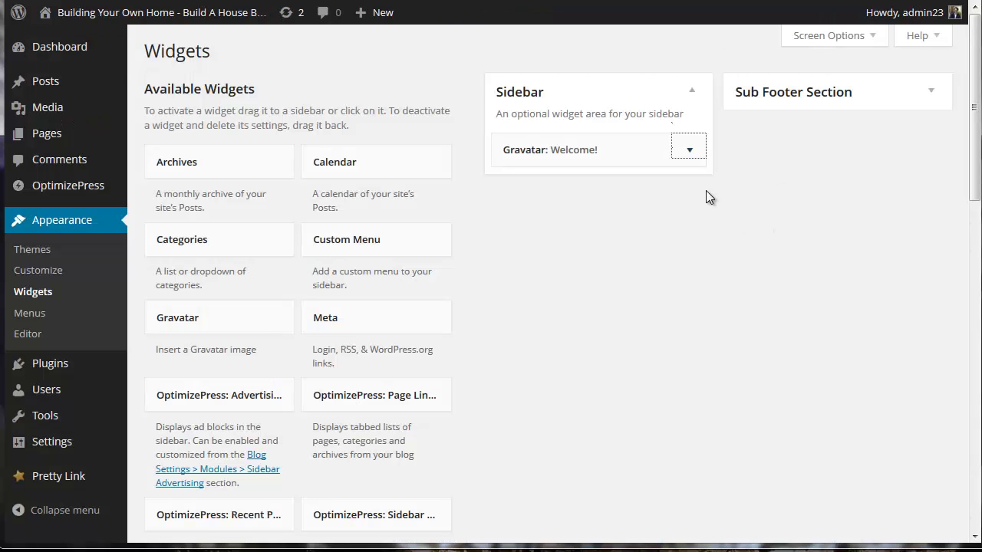
Step: Set the sidebar Gravatar widget's alignment to Left and save the widget
{"action": "left_click", "coordinate": [692, 155]}
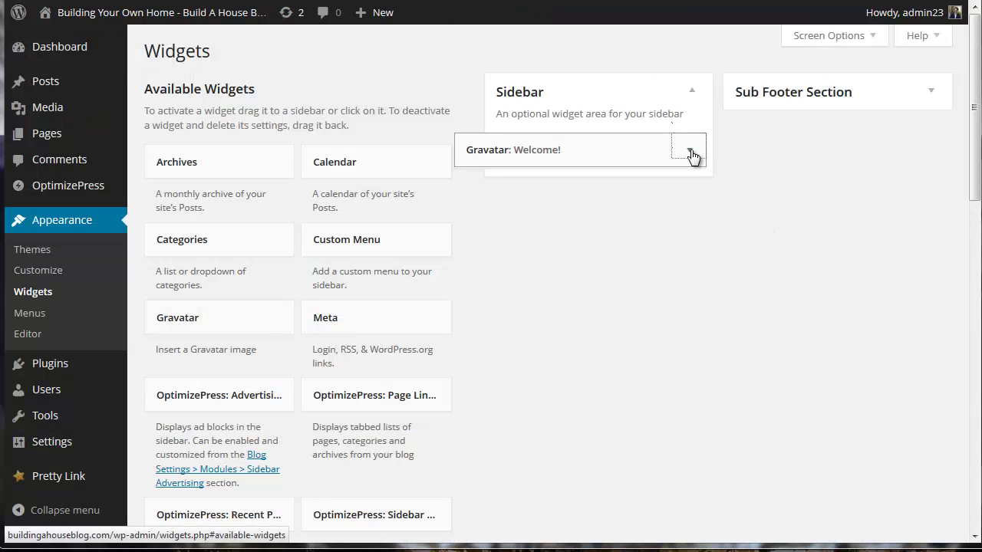
{"action": "scroll", "coordinate": [694, 200], "scroll_direction": "down", "scroll_amount": 1}
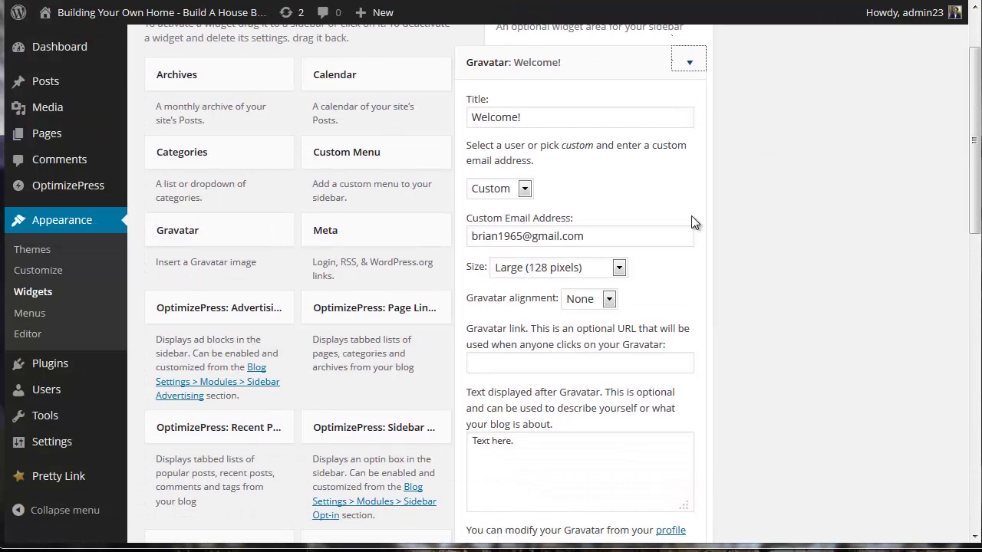
{"action": "scroll", "coordinate": [693, 220], "scroll_direction": "down", "scroll_amount": 1}
{"action": "left_click", "coordinate": [609, 212]}
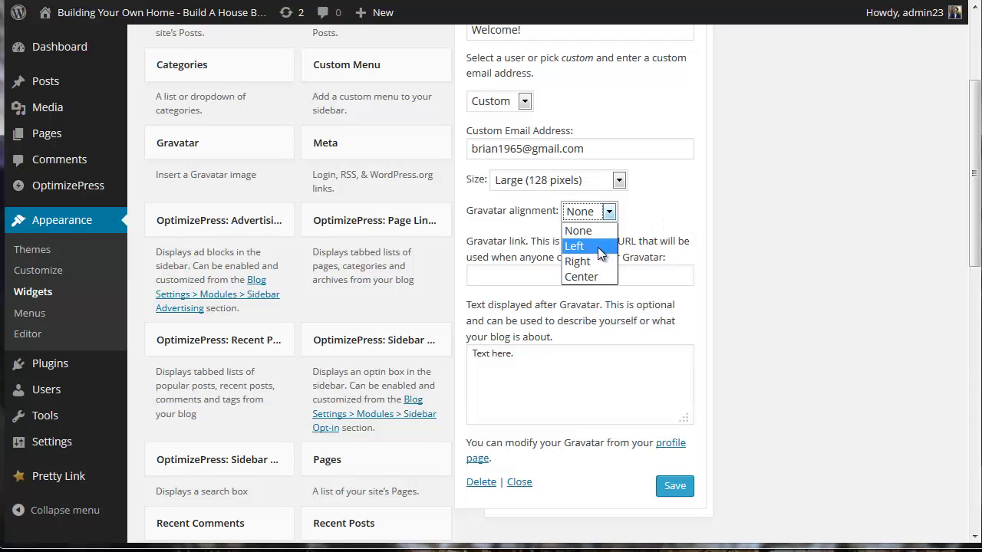
{"action": "left_click", "coordinate": [600, 253]}
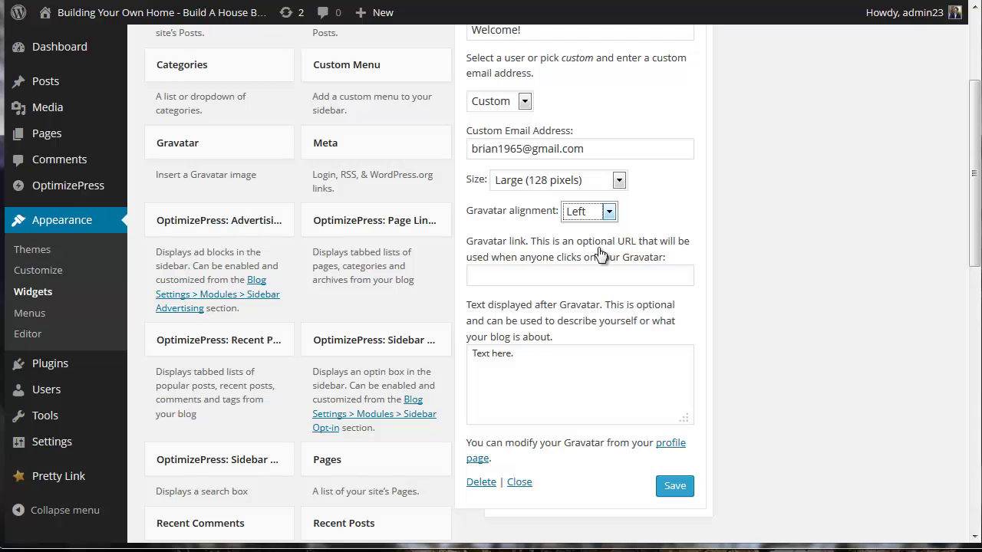
{"action": "left_click", "coordinate": [675, 486]}
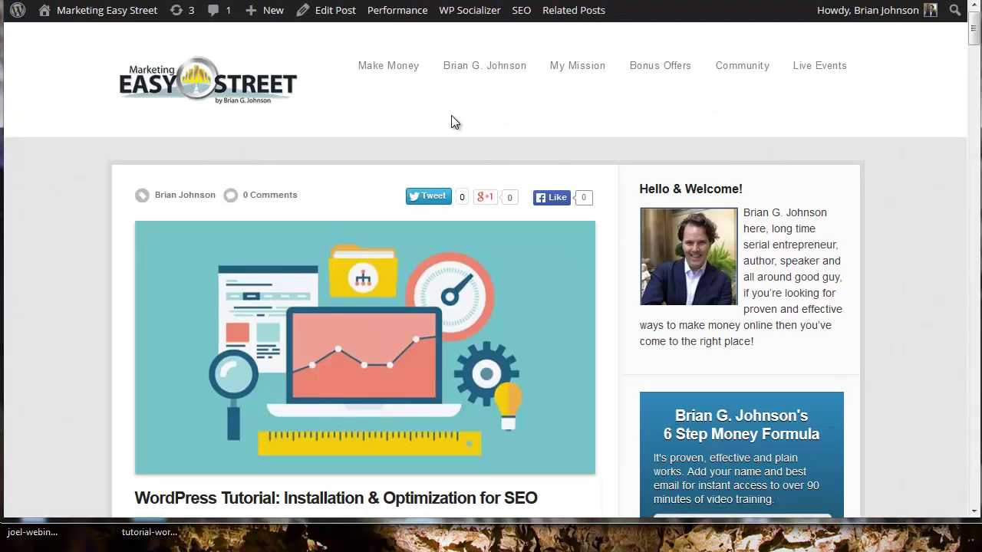
Step: Find the Free Plugins list in the Marketing Easy Street tutorial post and copy the entry "WP Related Posts"
{"action": "scroll", "coordinate": [784, 184], "scroll_direction": "down", "scroll_amount": 10}
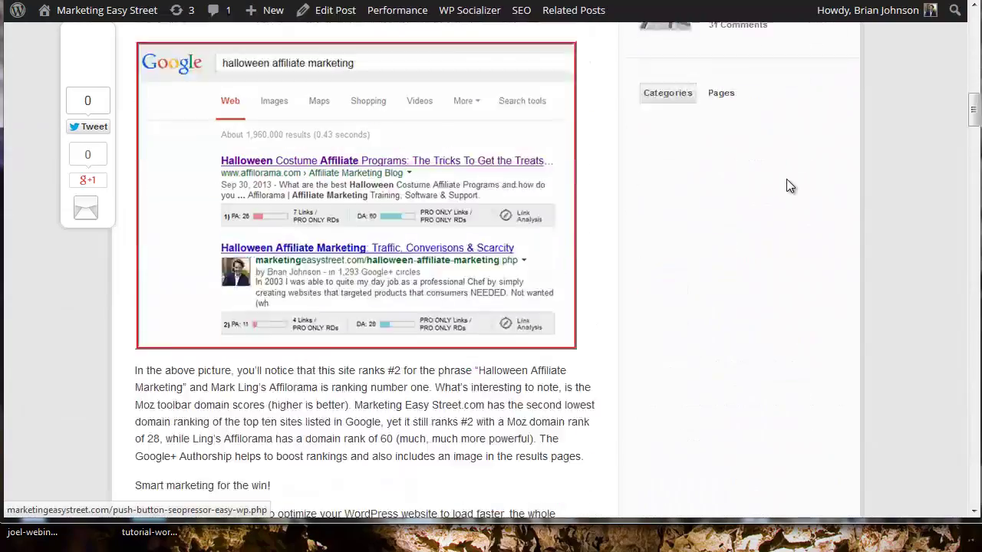
{"action": "scroll", "coordinate": [790, 186], "scroll_direction": "down", "scroll_amount": 20}
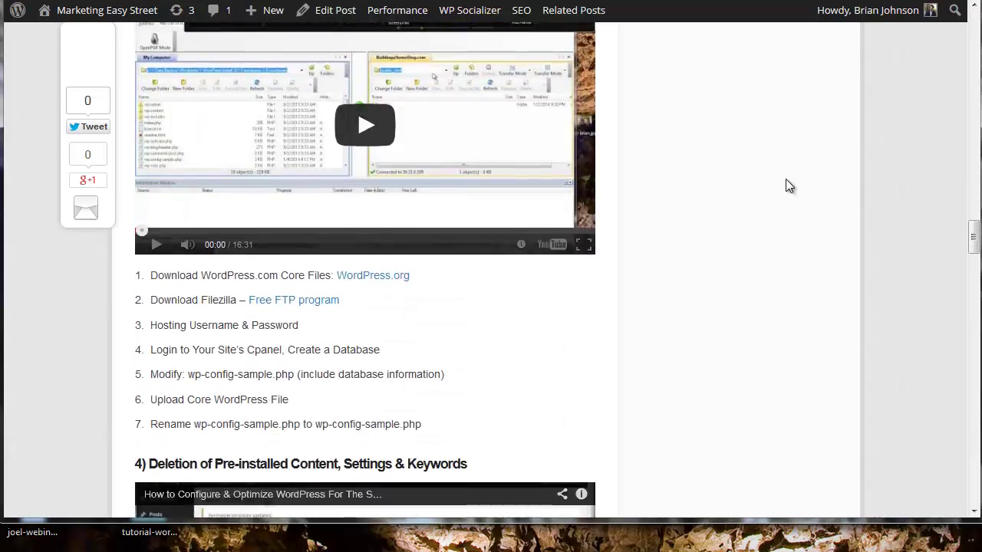
{"action": "scroll", "coordinate": [790, 188], "scroll_direction": "down", "scroll_amount": 20}
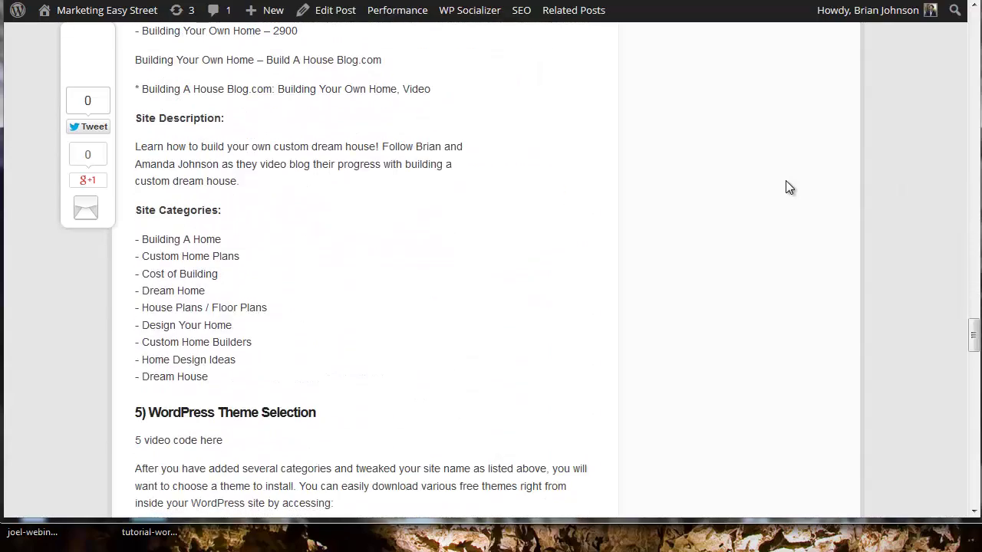
{"action": "scroll", "coordinate": [786, 183], "scroll_direction": "down", "scroll_amount": 15}
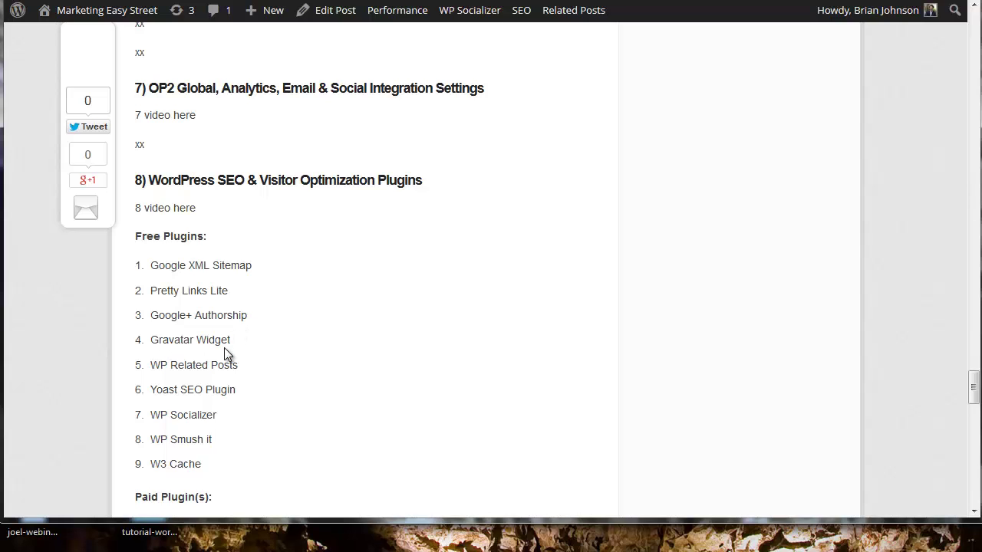
{"action": "left_click_drag", "start_coordinate": [239, 368], "coordinate": [150, 366]}
{"action": "key", "text": "ctrl+c"}
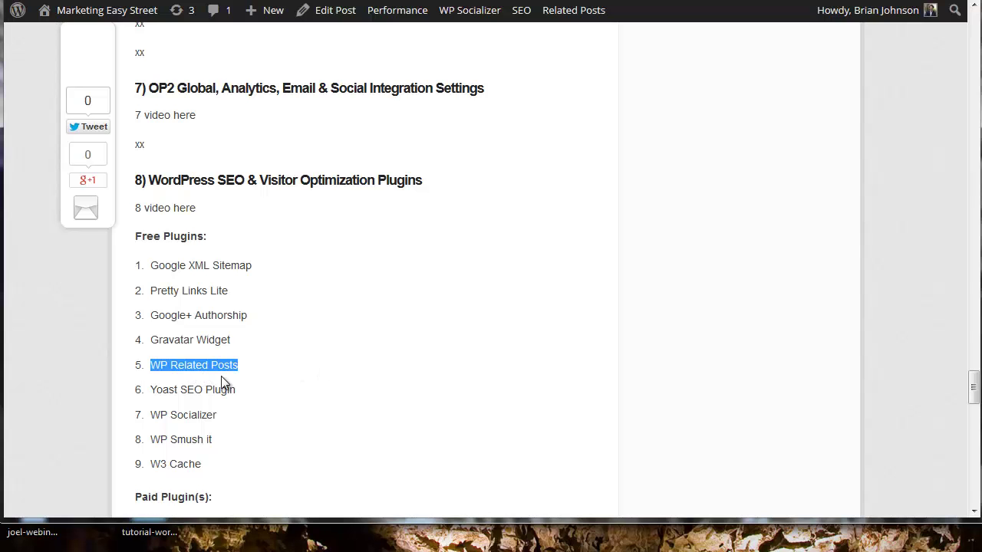
Step: Examine the Related Posts example at the end of the tutorial post, and return to the house-building blog's admin area
{"action": "scroll", "coordinate": [434, 241], "scroll_direction": "down", "scroll_amount": 10}
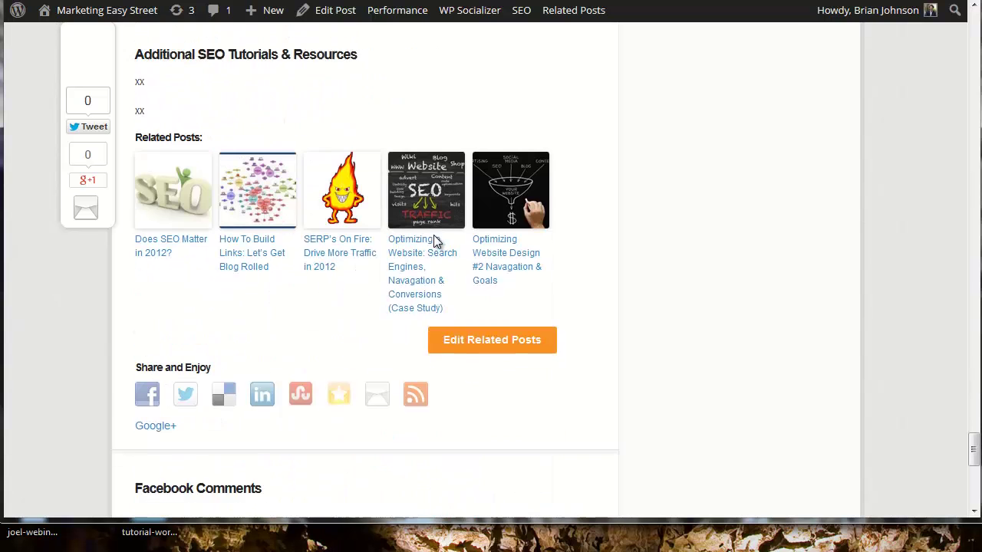
{"action": "scroll", "coordinate": [434, 241], "scroll_direction": "down", "scroll_amount": 1}
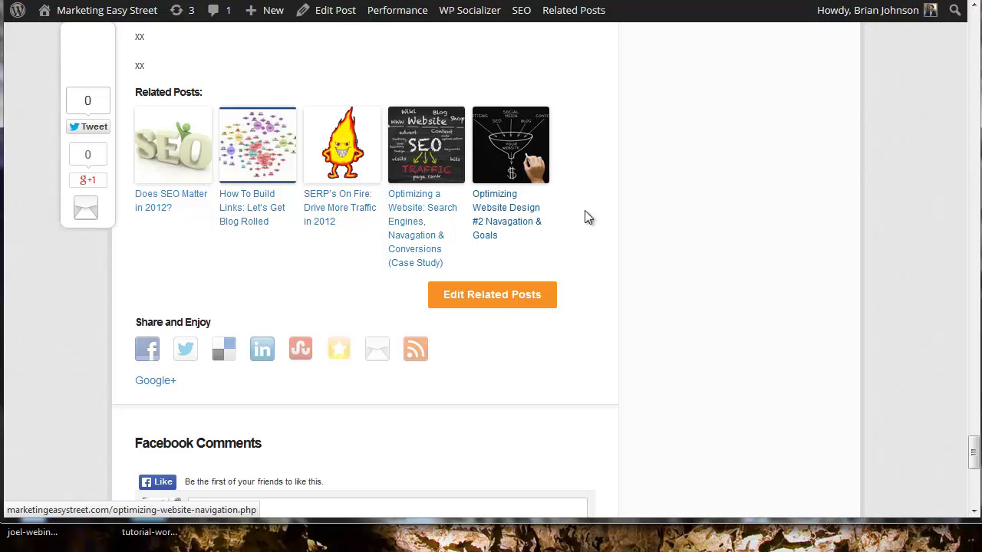
{"action": "scroll", "coordinate": [645, 220], "scroll_direction": "up", "scroll_amount": 10}
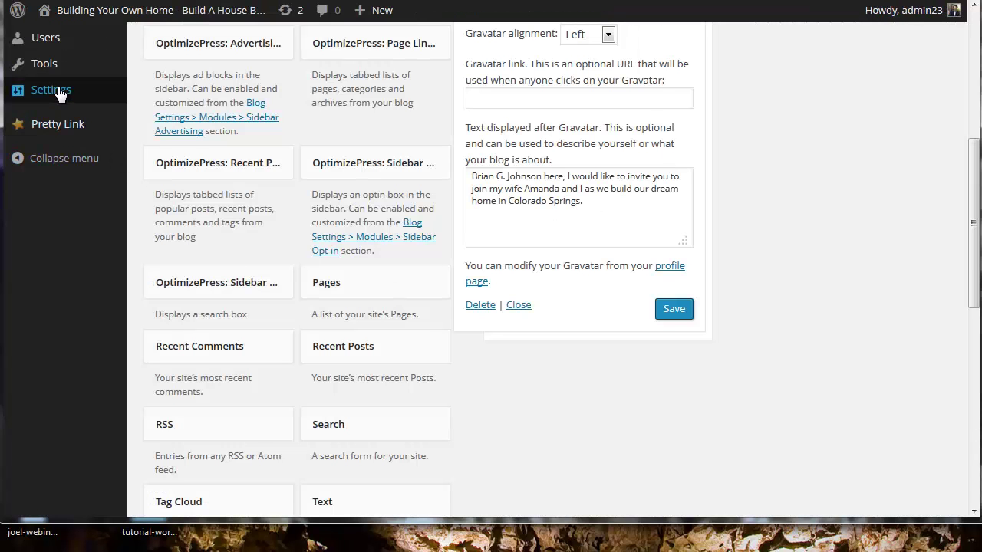
{"action": "scroll", "coordinate": [77, 223], "scroll_direction": "up", "scroll_amount": 3}
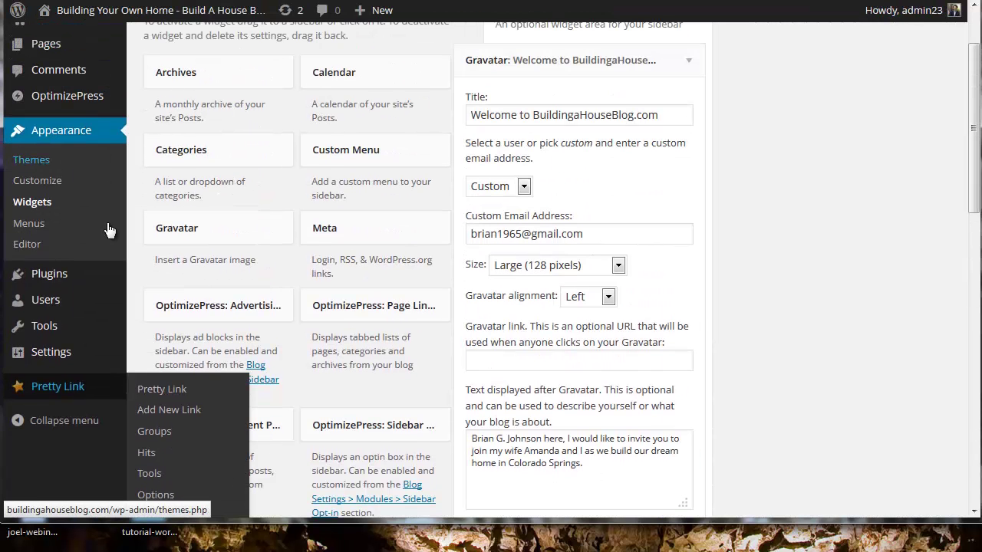
Step: Search the plugin directory for "WP Related Posts" to add a new plugin to the house-building blog
{"action": "left_click", "coordinate": [44, 280]}
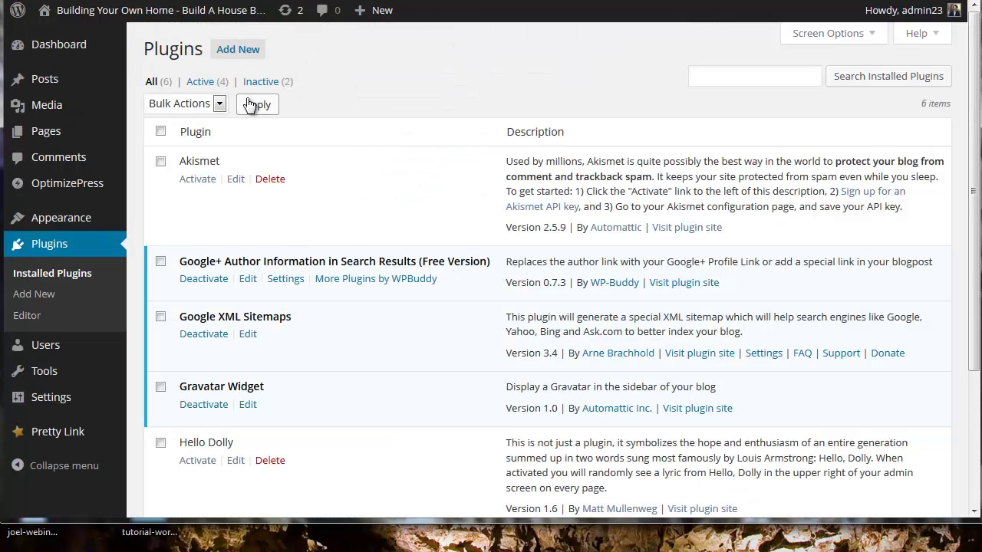
{"action": "left_click", "coordinate": [234, 54]}
{"action": "key", "text": "ctrl+v"}
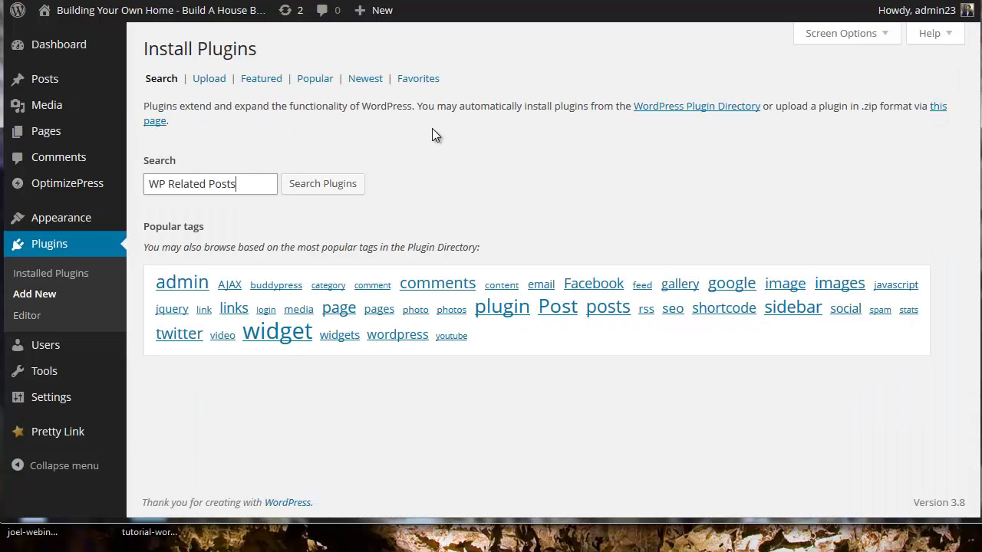
{"action": "left_click", "coordinate": [319, 187]}
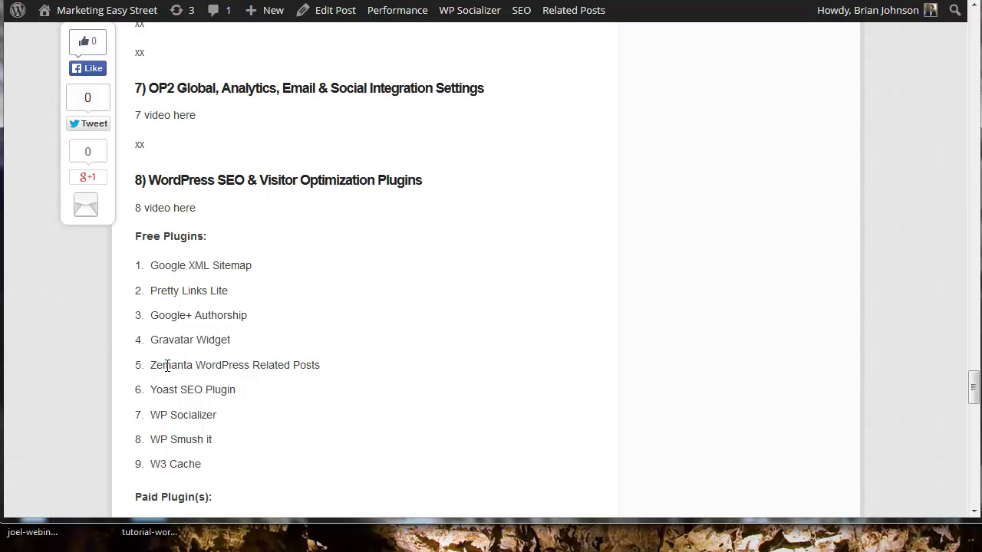
Step: Copy "Zemanta WordPress Related Posts" from the tutorial's Free Plugins list, search the plugin directory for it and check the first result's author
{"action": "left_click_drag", "start_coordinate": [152, 366], "coordinate": [307, 360]}
{"action": "left_click", "coordinate": [351, 334]}
{"action": "left_click_drag", "start_coordinate": [322, 364], "coordinate": [196, 365]}
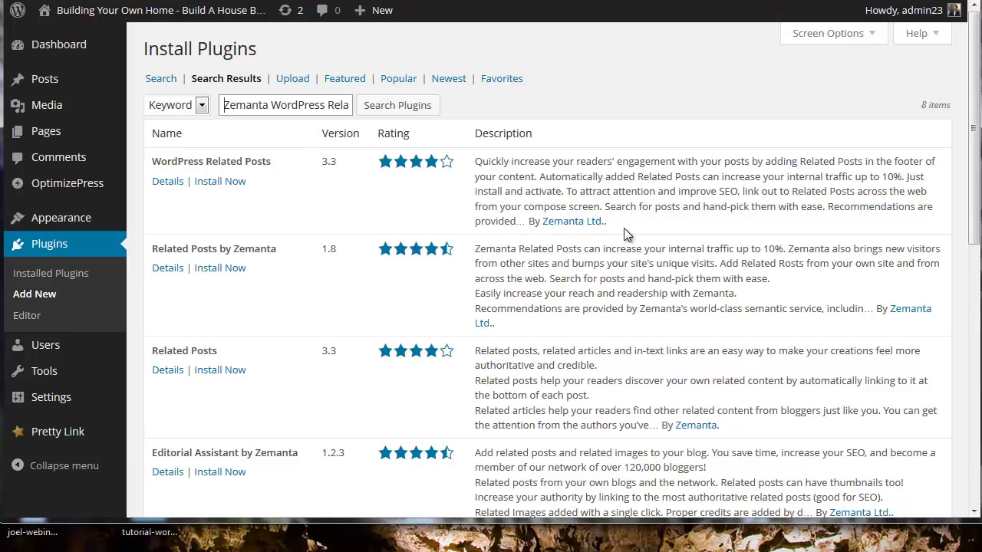
{"action": "left_click_drag", "start_coordinate": [607, 223], "coordinate": [556, 231]}
{"action": "left_click", "coordinate": [679, 208]}
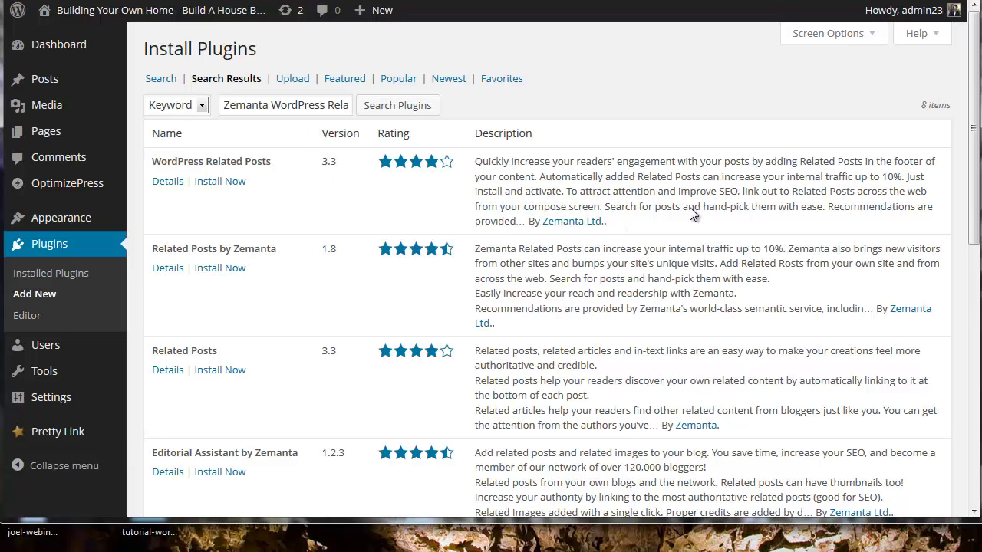
Step: Install and activate the WordPress Related Posts plugin by Zemanta, and turn on its connected service
{"action": "left_click", "coordinate": [222, 184]}
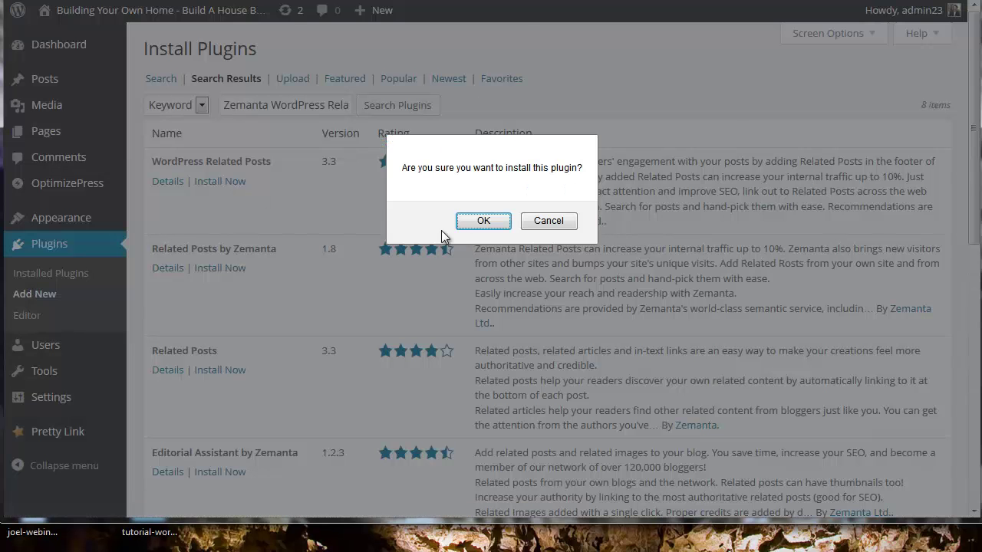
{"action": "left_click", "coordinate": [477, 222]}
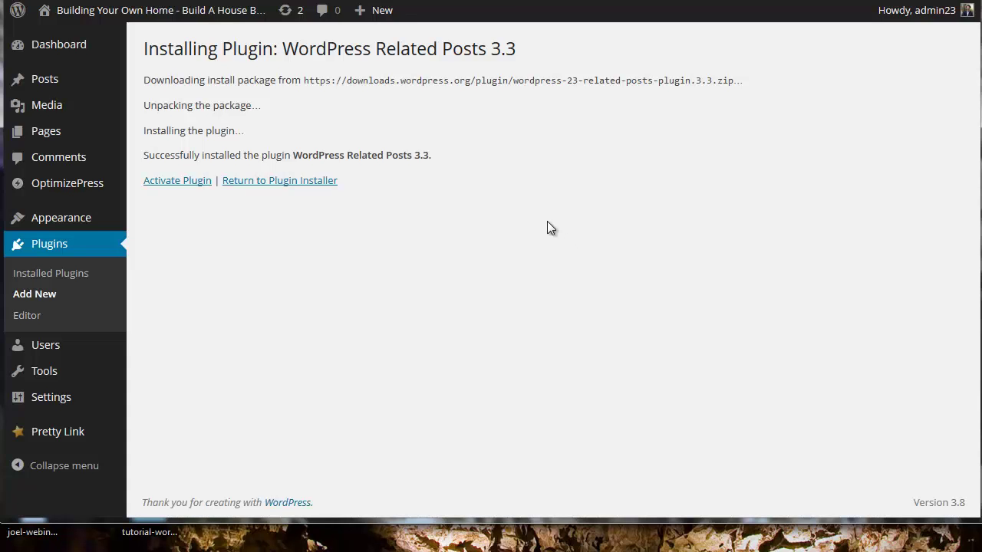
{"action": "left_click", "coordinate": [194, 184]}
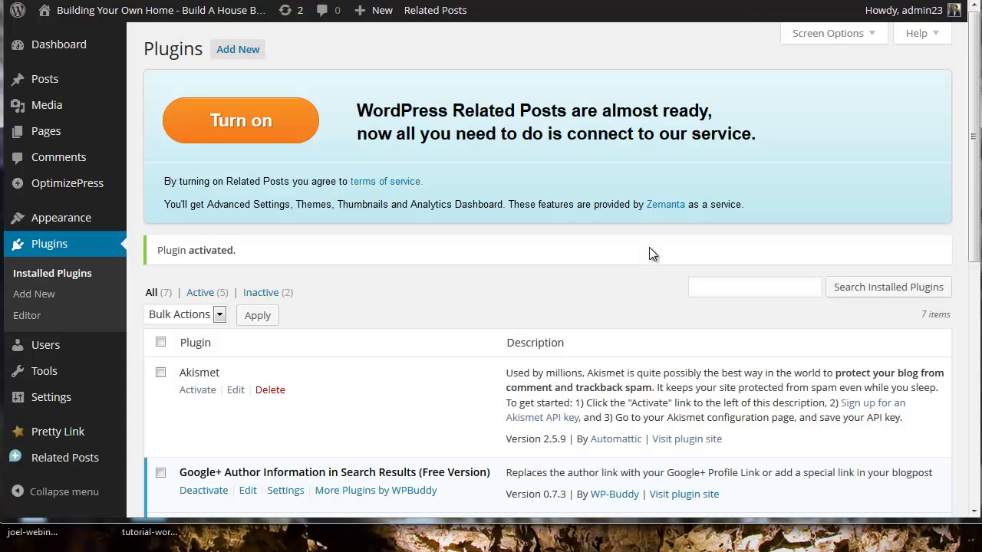
{"action": "left_click", "coordinate": [258, 121]}
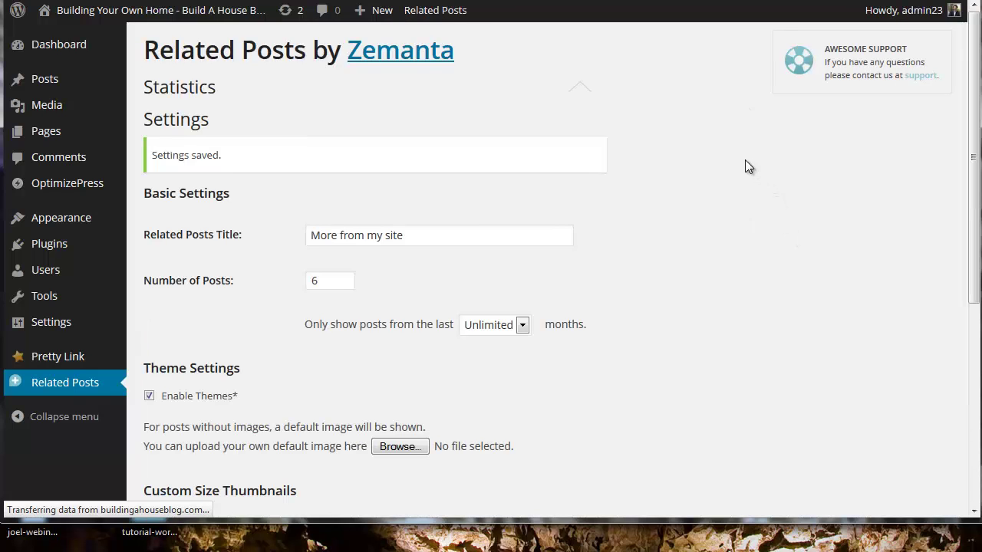
Step: Set the number of related posts to 4 in the Related Posts plugin's basic settings and save the changes
{"action": "scroll", "coordinate": [724, 168], "scroll_direction": "down", "scroll_amount": 3}
{"action": "scroll", "coordinate": [725, 172], "scroll_direction": "up", "scroll_amount": 2}
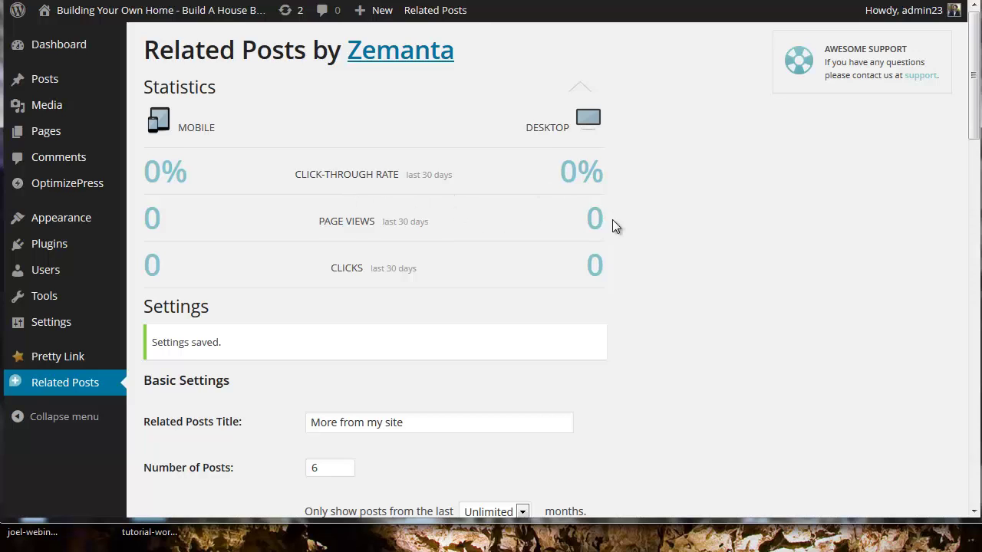
{"action": "scroll", "coordinate": [622, 221], "scroll_direction": "down", "scroll_amount": 5}
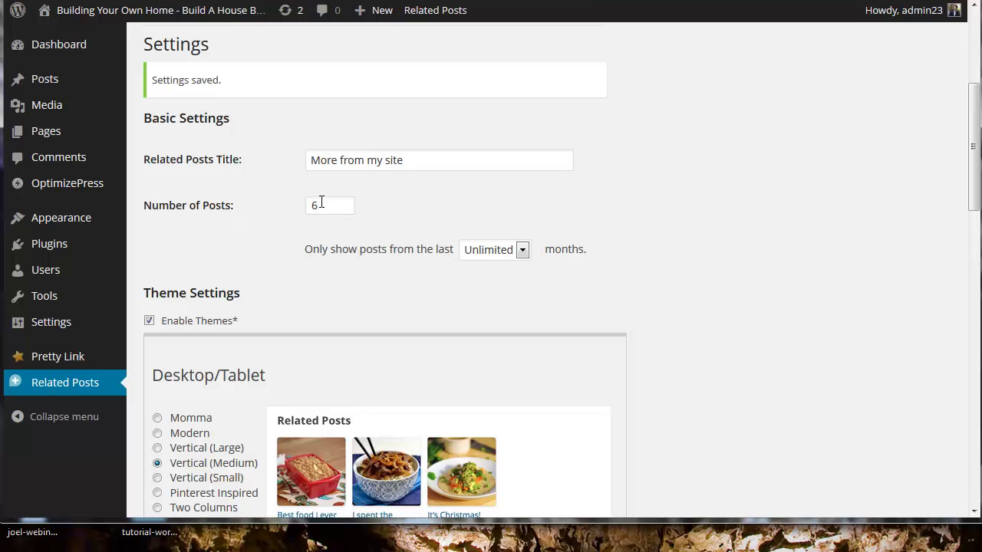
{"action": "double_click", "coordinate": [316, 204]}
{"action": "type", "text": "4"}
{"action": "scroll", "coordinate": [645, 204], "scroll_direction": "down", "scroll_amount": 2}
{"action": "scroll", "coordinate": [645, 207], "scroll_direction": "down", "scroll_amount": 1}
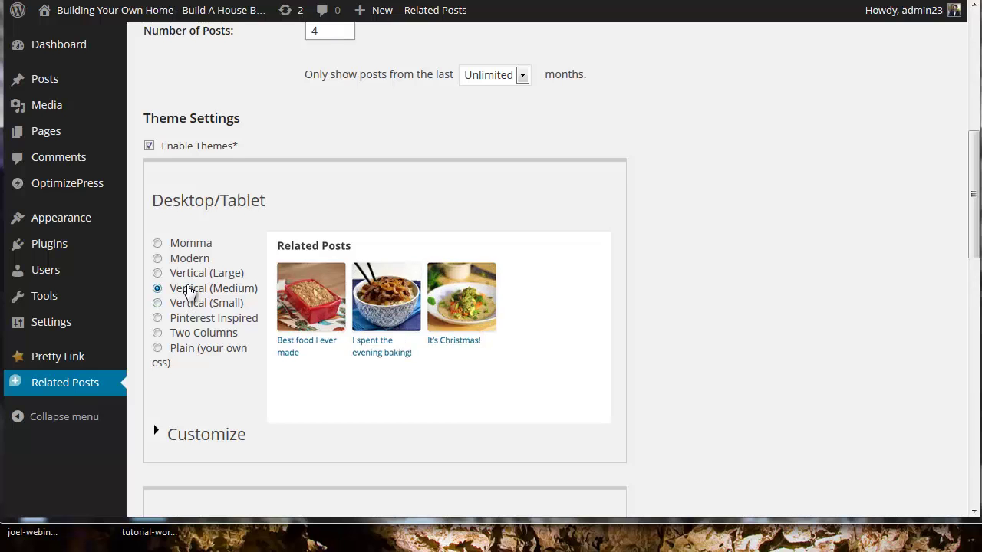
{"action": "scroll", "coordinate": [729, 267], "scroll_direction": "down", "scroll_amount": 5}
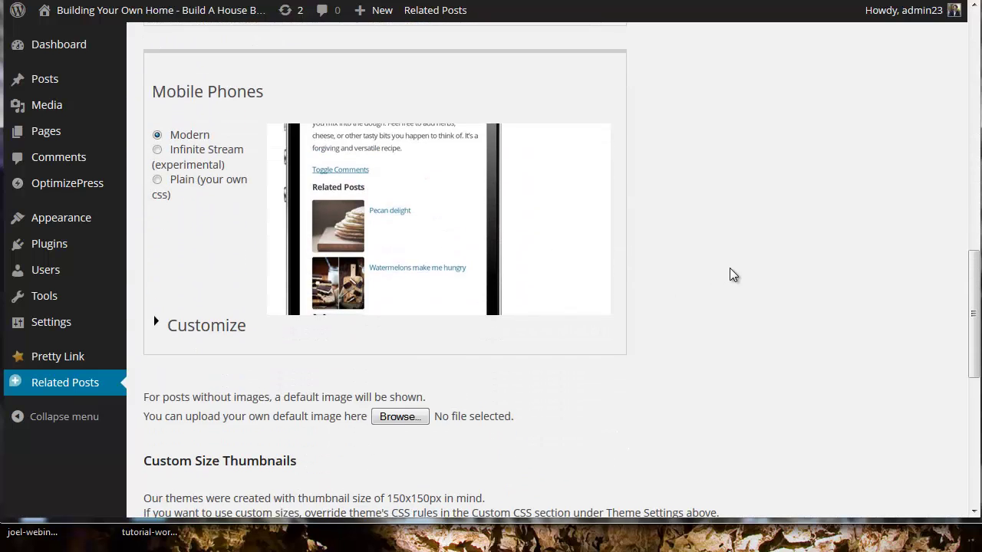
{"action": "scroll", "coordinate": [730, 268], "scroll_direction": "down", "scroll_amount": 6}
{"action": "left_click", "coordinate": [188, 440]}
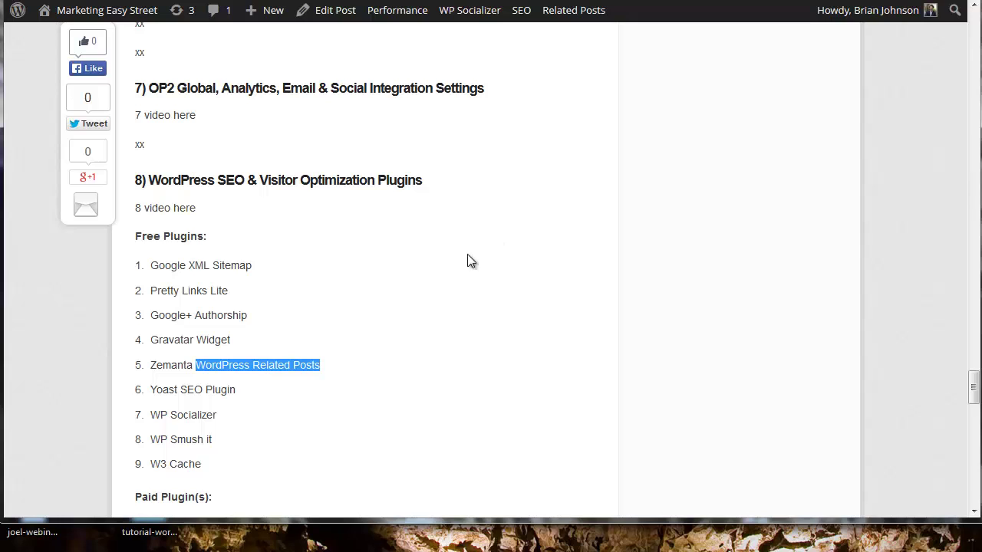
Step: Search the plugin directory for the tutorial's "Yoast SEO Plugin" entry, install and activate WordPress SEO by Yoast, declining anonymous usage tracking
{"action": "left_click_drag", "start_coordinate": [242, 393], "coordinate": [162, 397]}
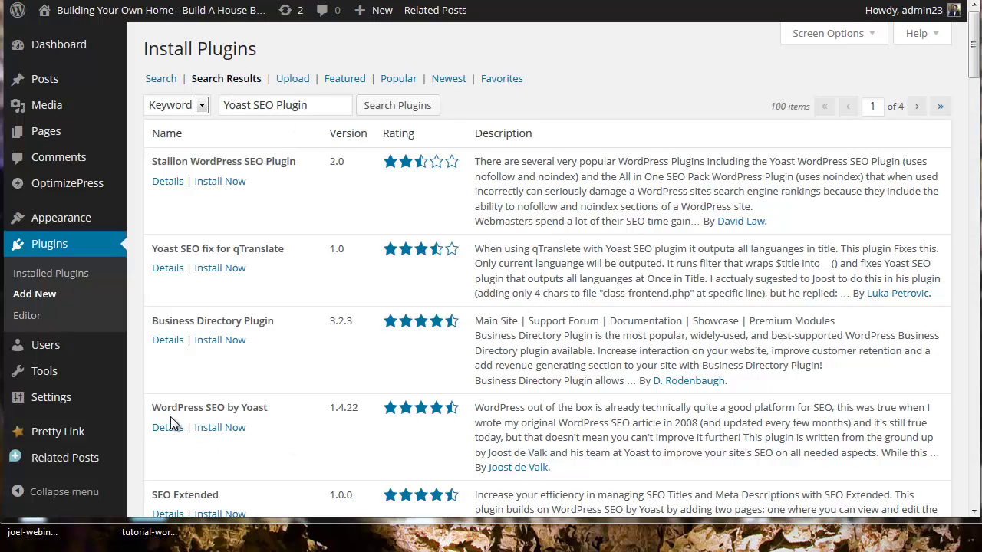
{"action": "left_click", "coordinate": [220, 429]}
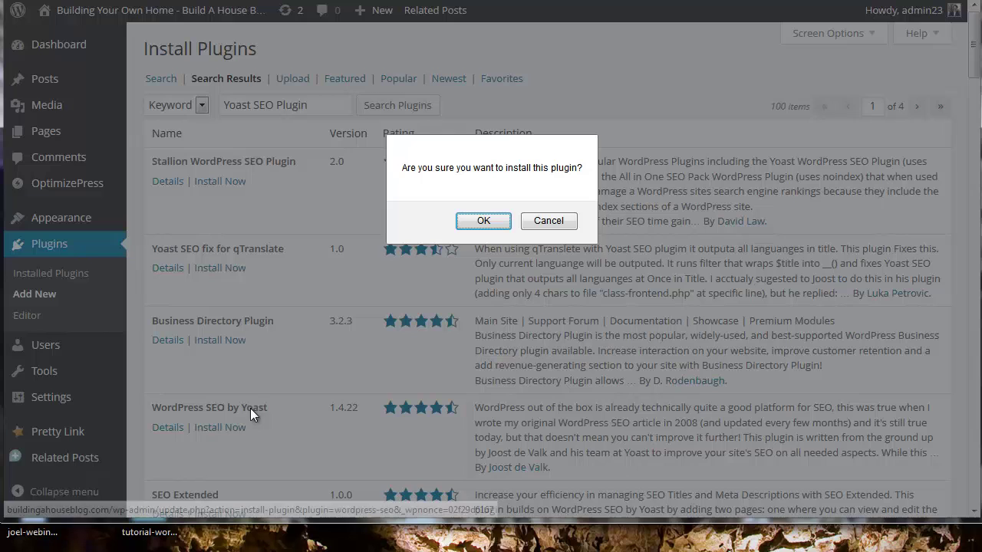
{"action": "left_click", "coordinate": [483, 221]}
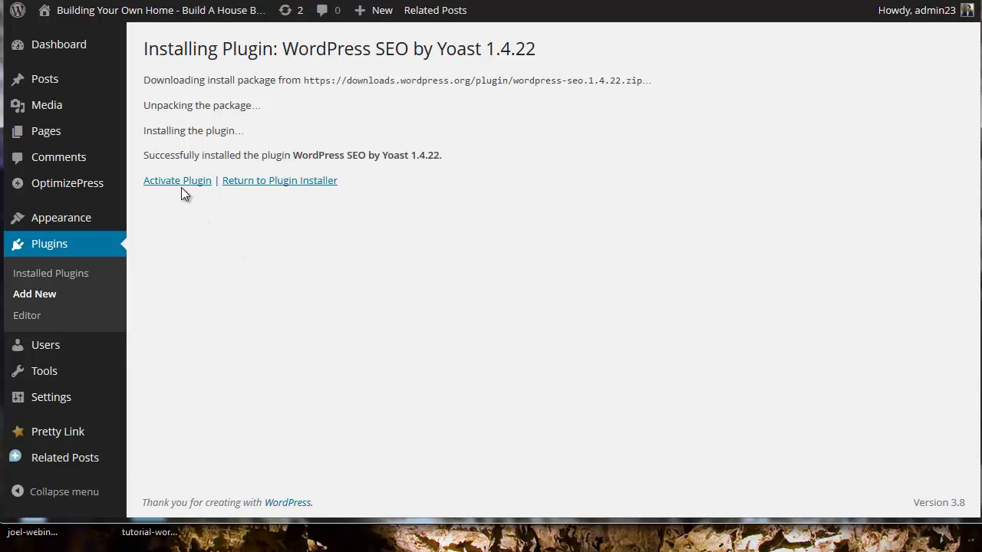
{"action": "left_click", "coordinate": [179, 182]}
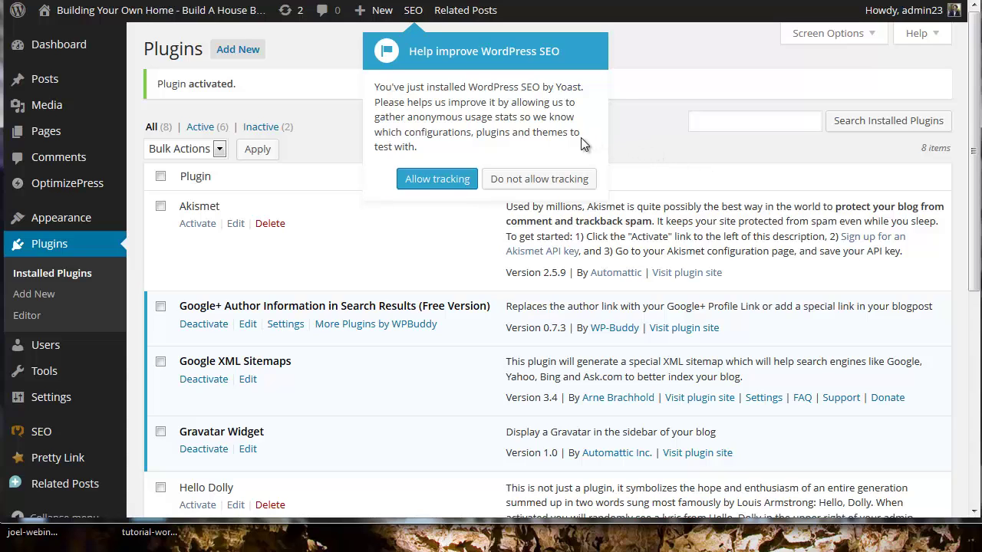
{"action": "left_click", "coordinate": [522, 179]}
Step: Open the Yoast SEO plugin's general settings and subscribe to the plugin newsletter from the introductory tour
{"action": "mouse_move", "coordinate": [415, 17]}
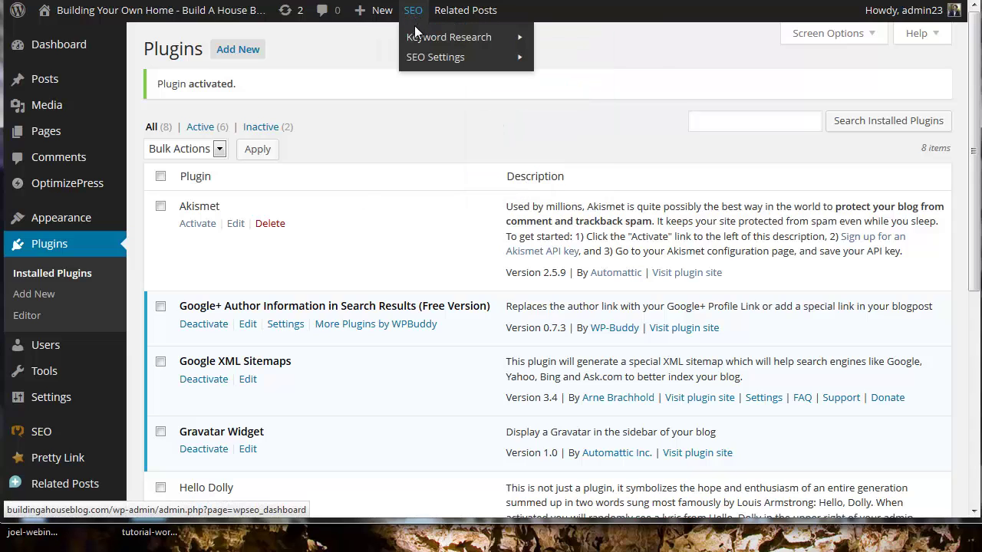
{"action": "mouse_move", "coordinate": [417, 44]}
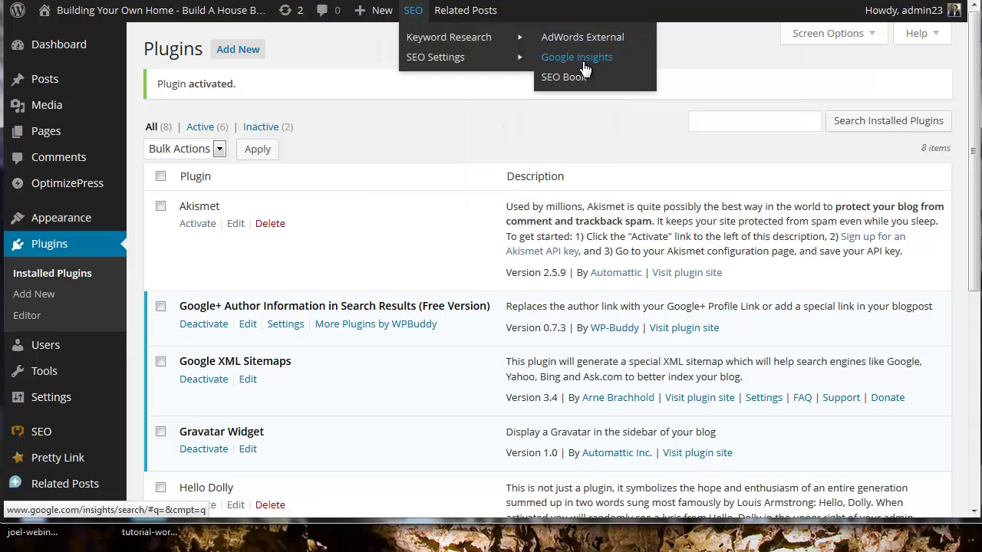
{"action": "mouse_move", "coordinate": [445, 61]}
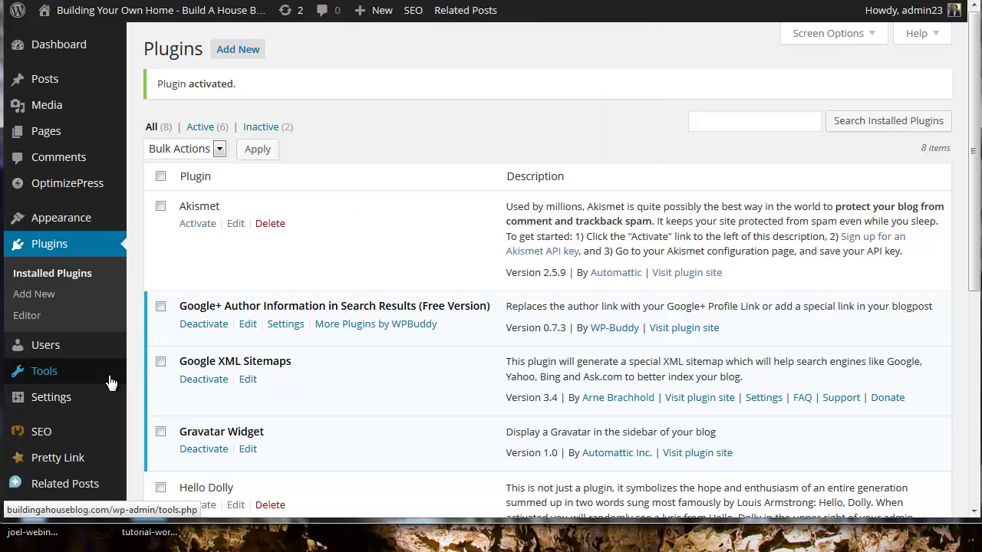
{"action": "mouse_move", "coordinate": [42, 434]}
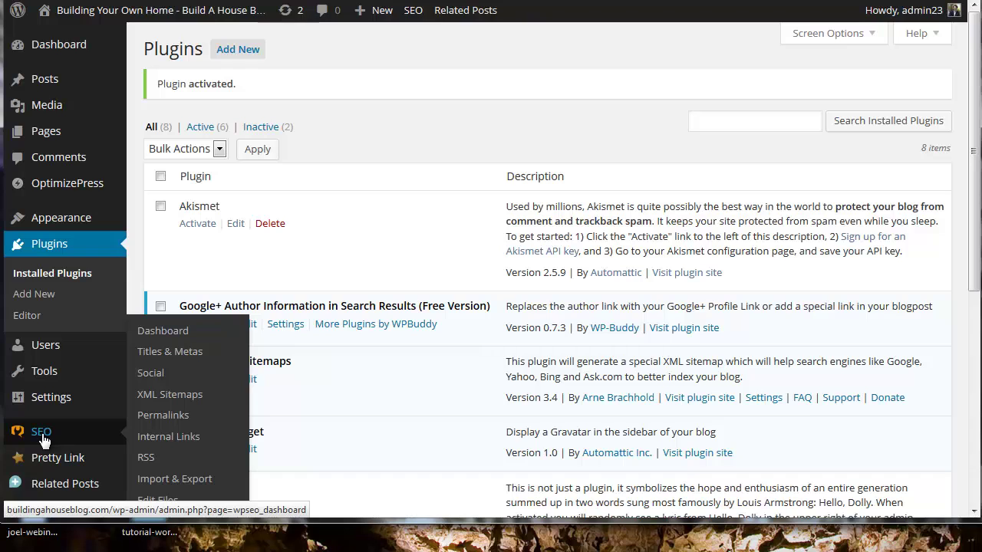
{"action": "scroll", "coordinate": [283, 206], "scroll_direction": "down", "scroll_amount": 2}
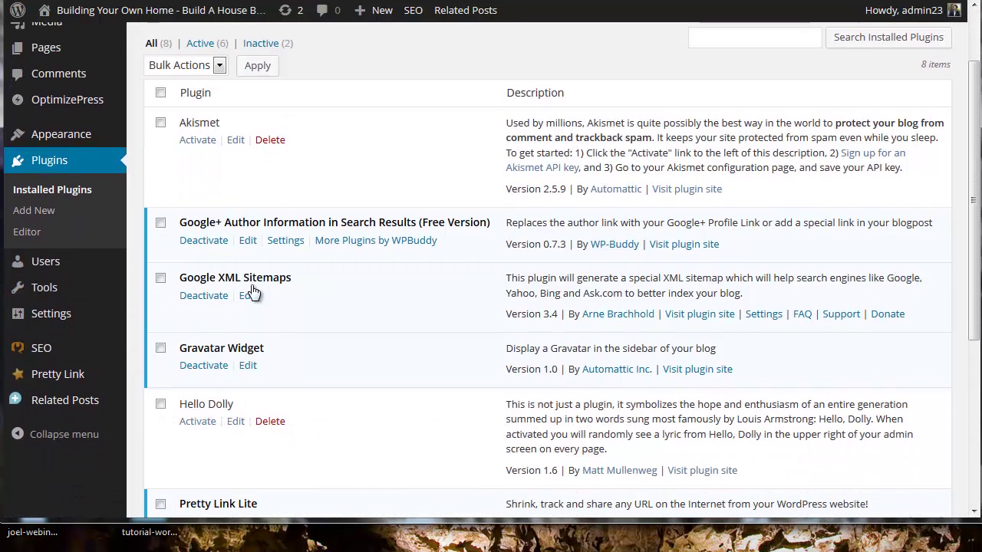
{"action": "mouse_move", "coordinate": [41, 353]}
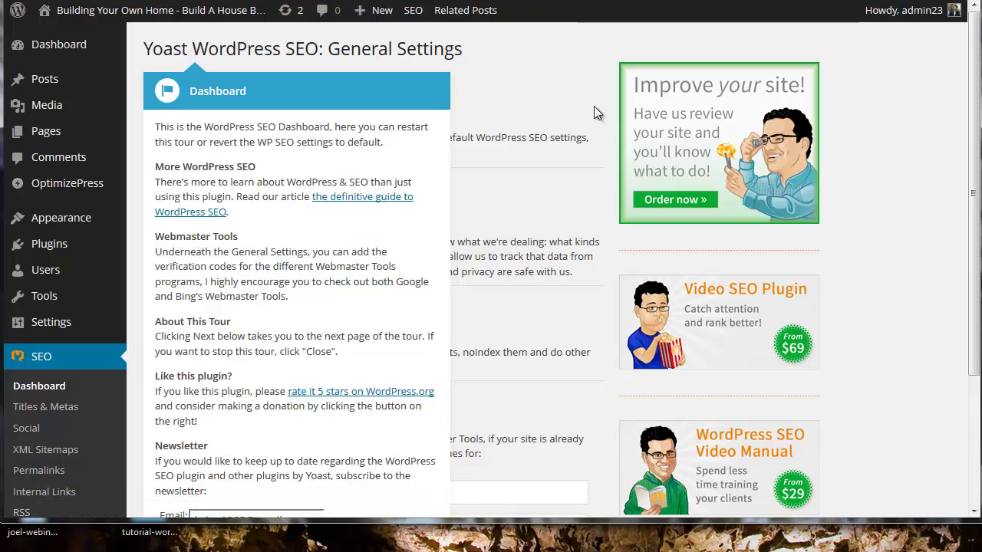
{"action": "scroll", "coordinate": [379, 238], "scroll_direction": "down", "scroll_amount": 3}
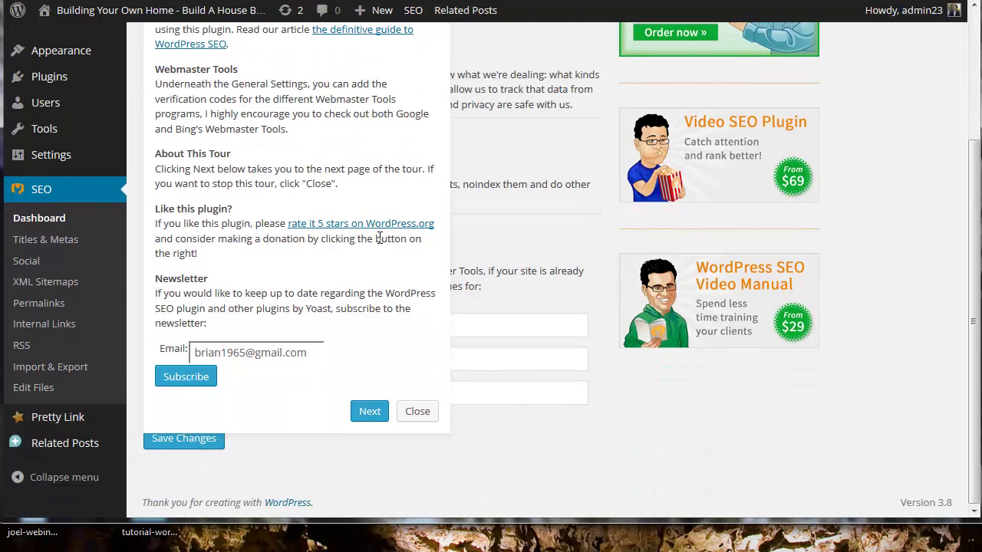
{"action": "left_click", "coordinate": [186, 376]}
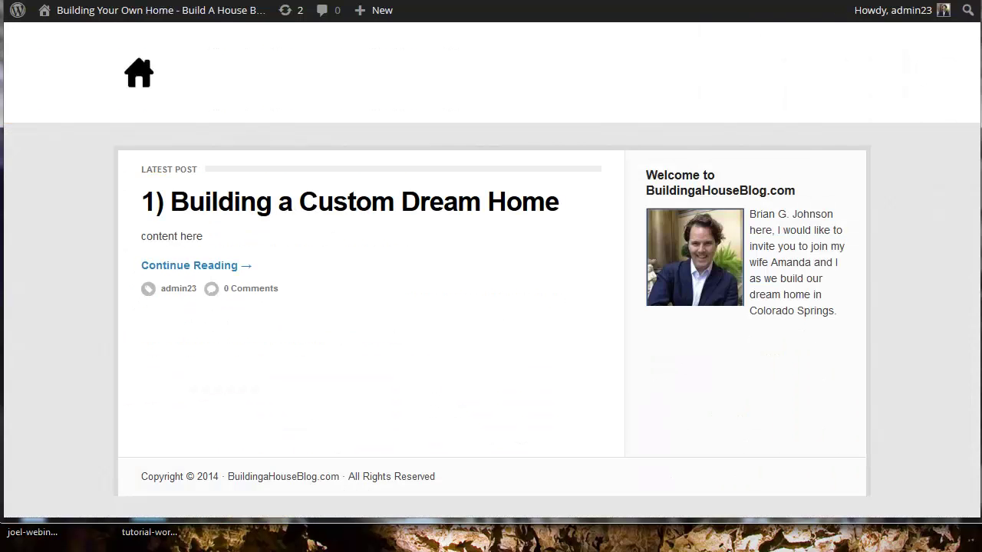
Step: Return to the blog's admin dashboard, reopen the Yoast SEO general settings and close the introductory tour to review the options
{"action": "mouse_move", "coordinate": [82, 18]}
{"action": "left_click", "coordinate": [60, 37]}
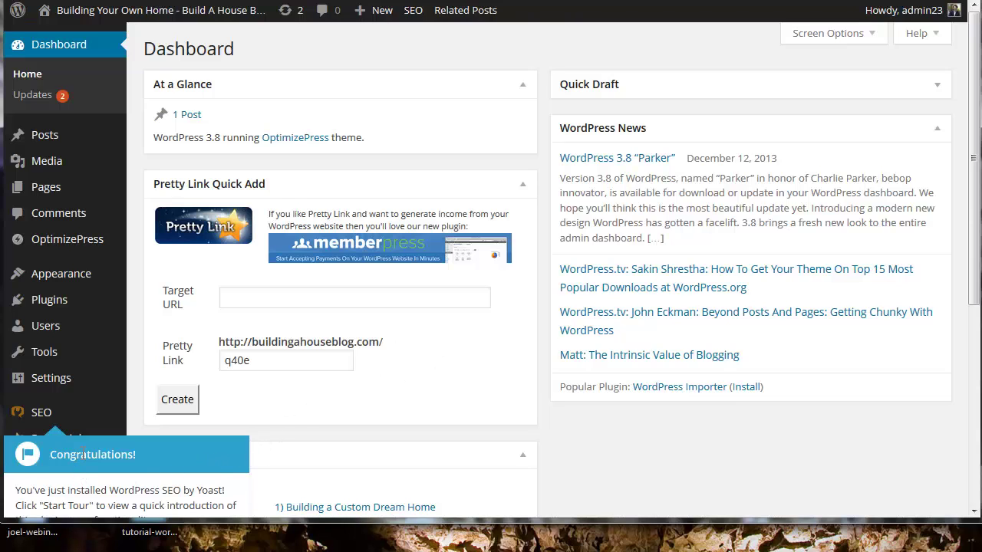
{"action": "scroll", "coordinate": [157, 438], "scroll_direction": "down", "scroll_amount": 2}
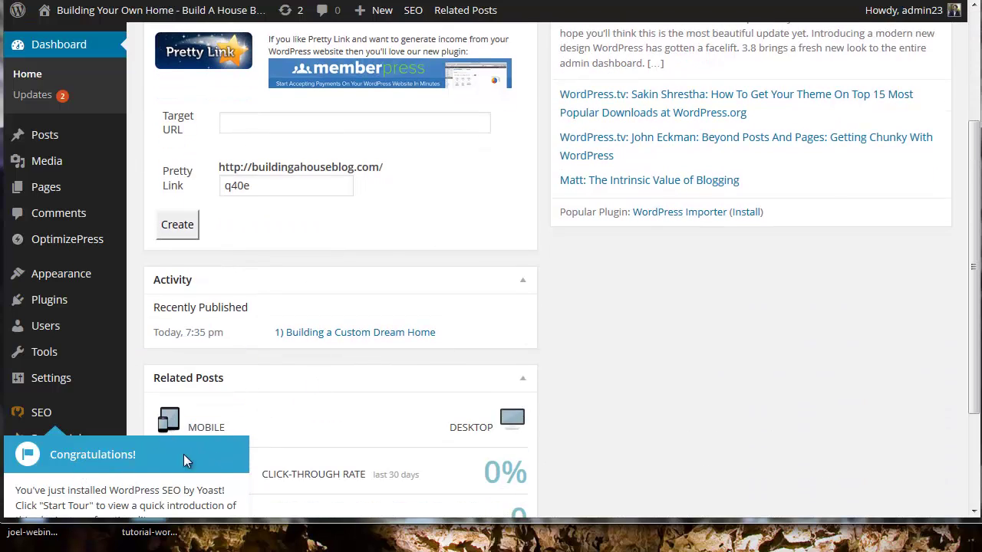
{"action": "left_click", "coordinate": [43, 420]}
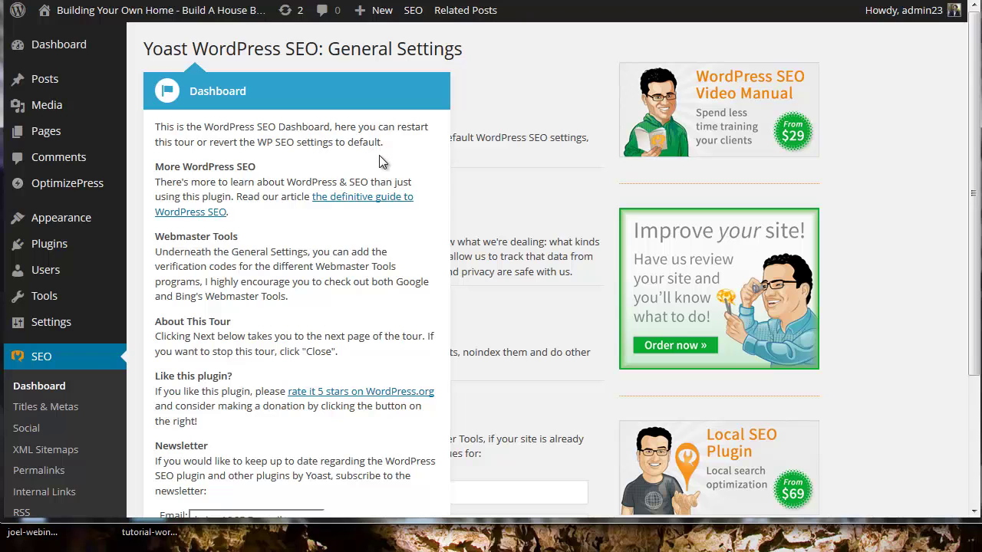
{"action": "scroll", "coordinate": [380, 169], "scroll_direction": "down", "scroll_amount": 2}
{"action": "scroll", "coordinate": [380, 178], "scroll_direction": "down", "scroll_amount": 1}
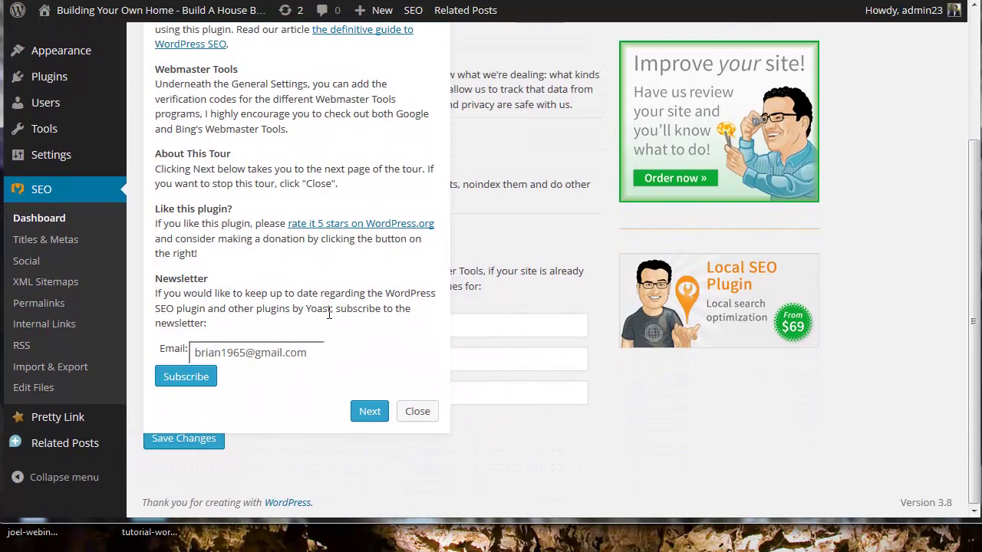
{"action": "left_click", "coordinate": [418, 412]}
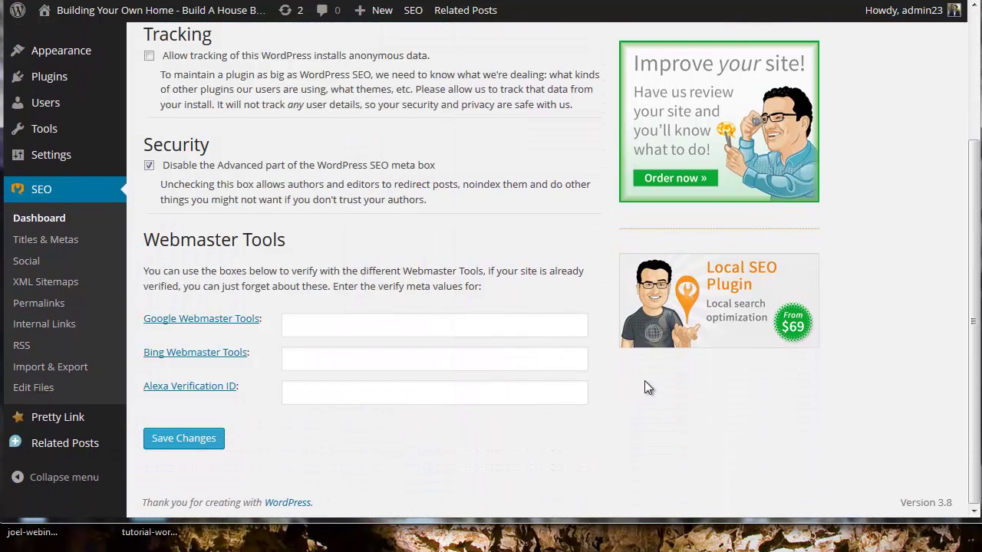
{"action": "scroll", "coordinate": [644, 380], "scroll_direction": "up", "scroll_amount": 2}
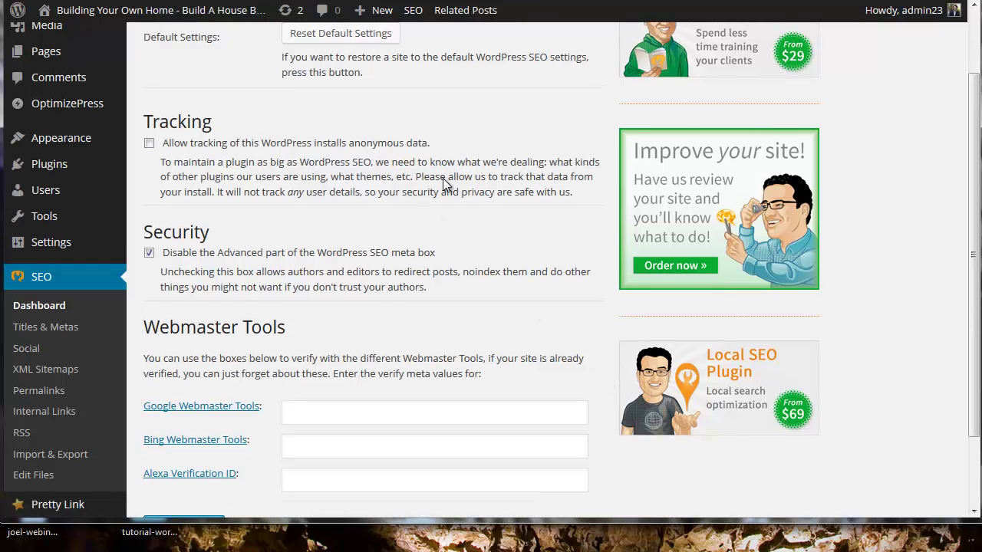
{"action": "scroll", "coordinate": [445, 186], "scroll_direction": "up", "scroll_amount": 2}
{"action": "scroll", "coordinate": [415, 187], "scroll_direction": "down", "scroll_amount": 3}
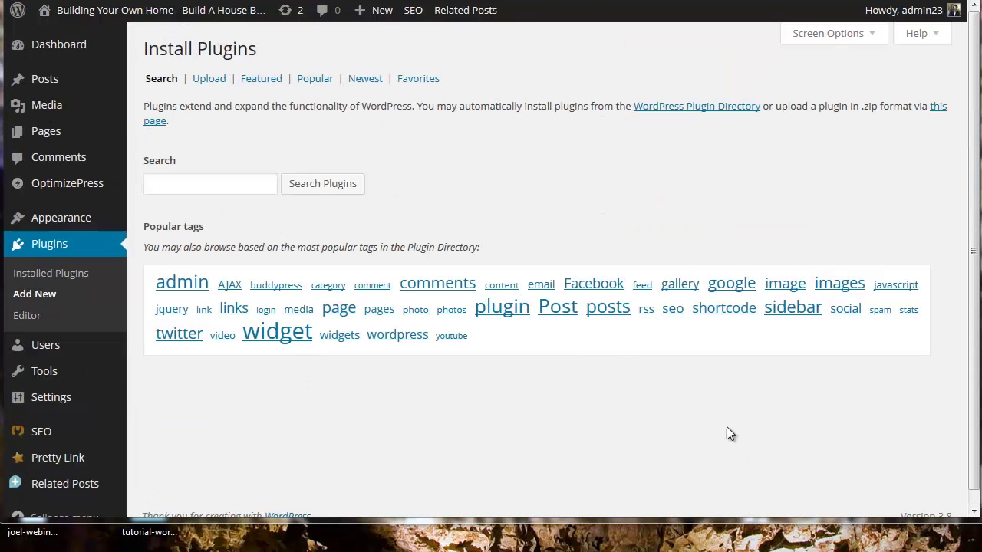
Step: Search the plugin directory for "WP Socializer"
{"action": "left_click", "coordinate": [244, 184]}
{"action": "type", "text": "WP Socializer"}
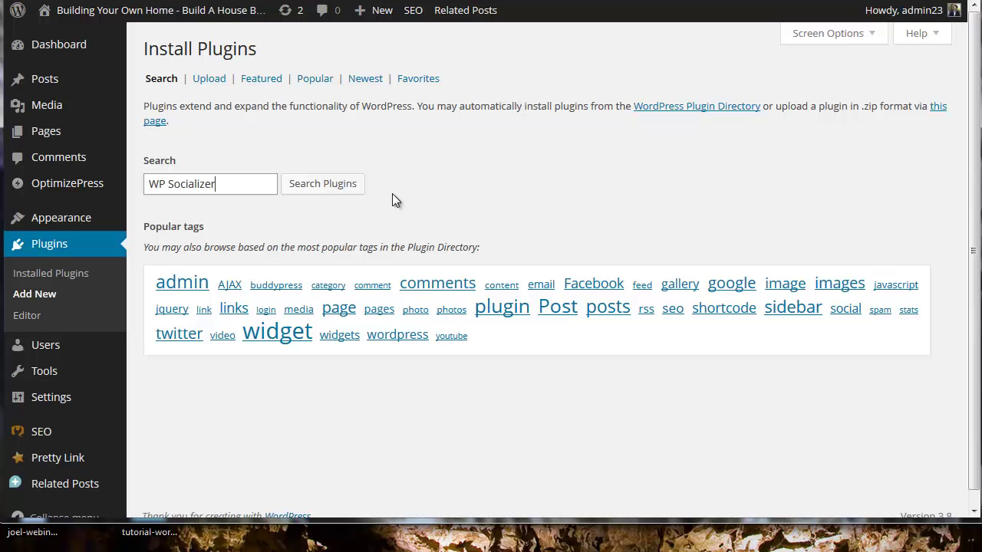
{"action": "left_click", "coordinate": [301, 189]}
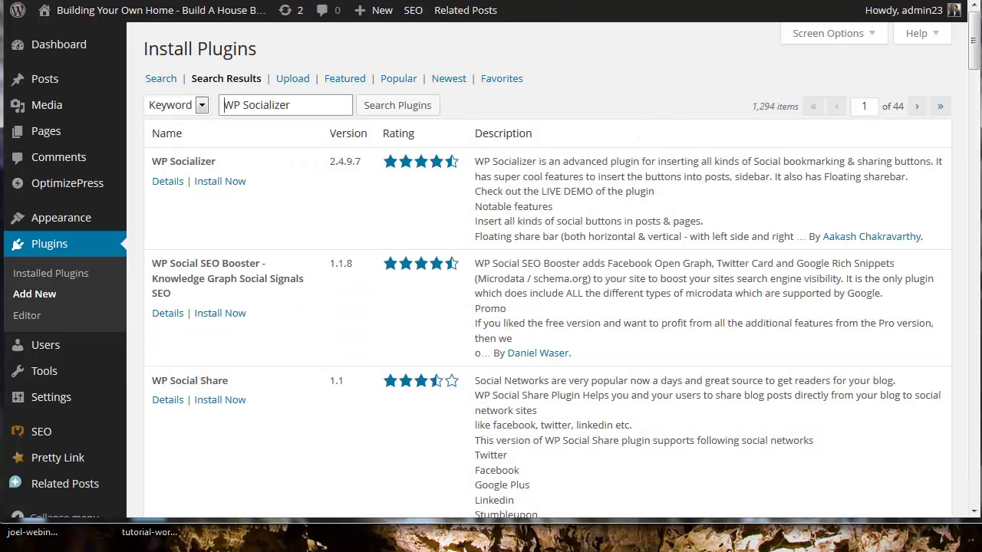
Step: Examine the floating share bar on the Marketing Easy Street tutorial page, checking how it behaves along the post
{"action": "key", "text": "ctrl+Tab"}
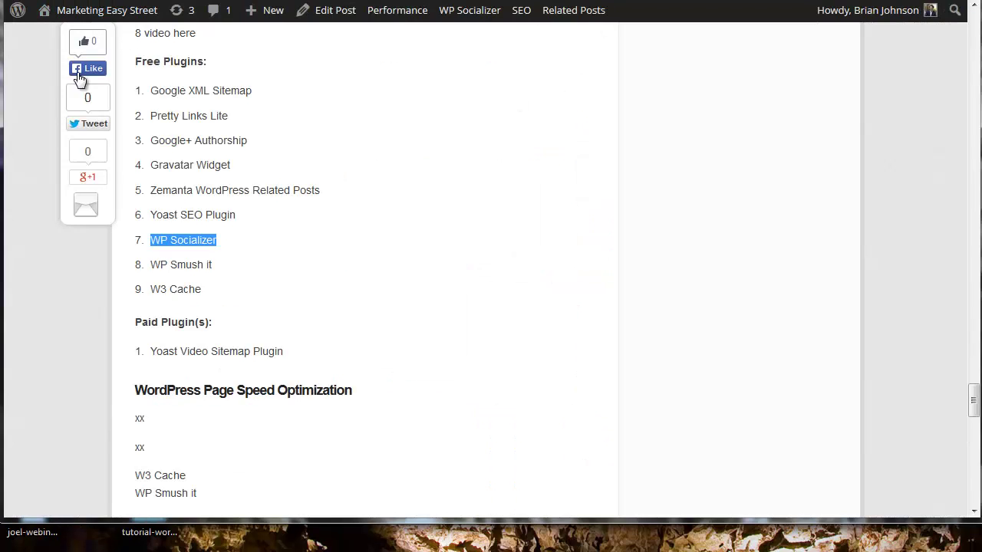
{"action": "scroll", "coordinate": [254, 203], "scroll_direction": "up", "scroll_amount": 4}
{"action": "scroll", "coordinate": [256, 203], "scroll_direction": "down", "scroll_amount": 3}
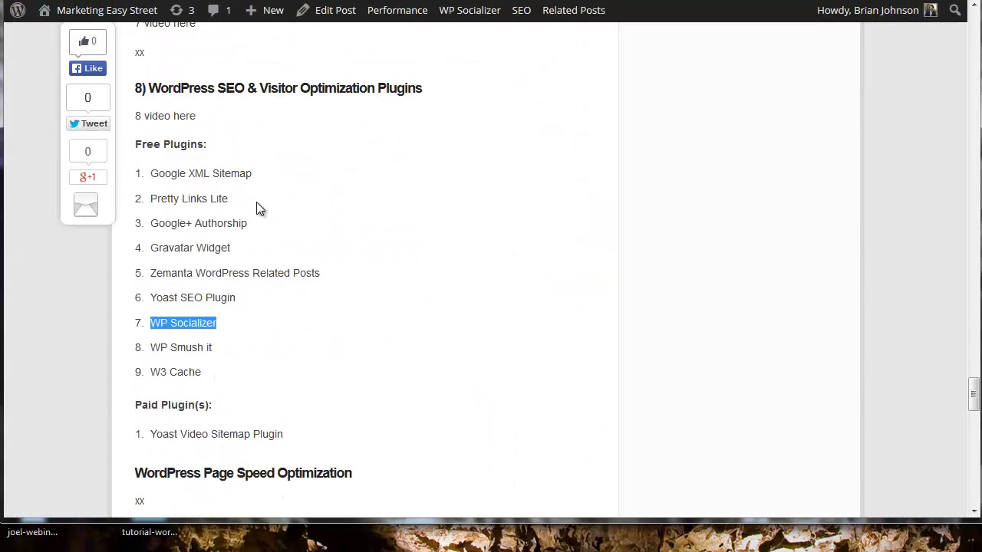
{"action": "scroll", "coordinate": [256, 207], "scroll_direction": "down", "scroll_amount": 13}
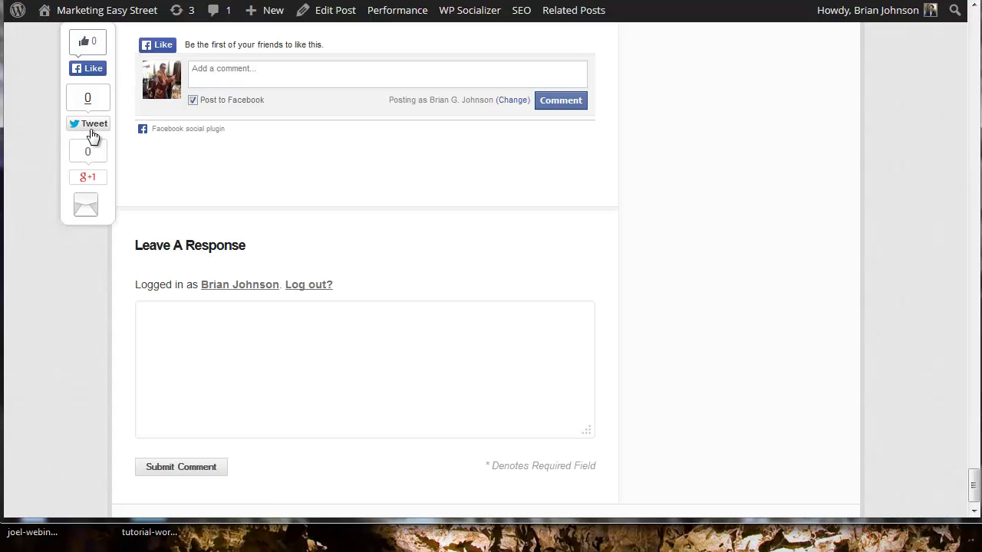
{"action": "scroll", "coordinate": [452, 278], "scroll_direction": "up", "scroll_amount": 10}
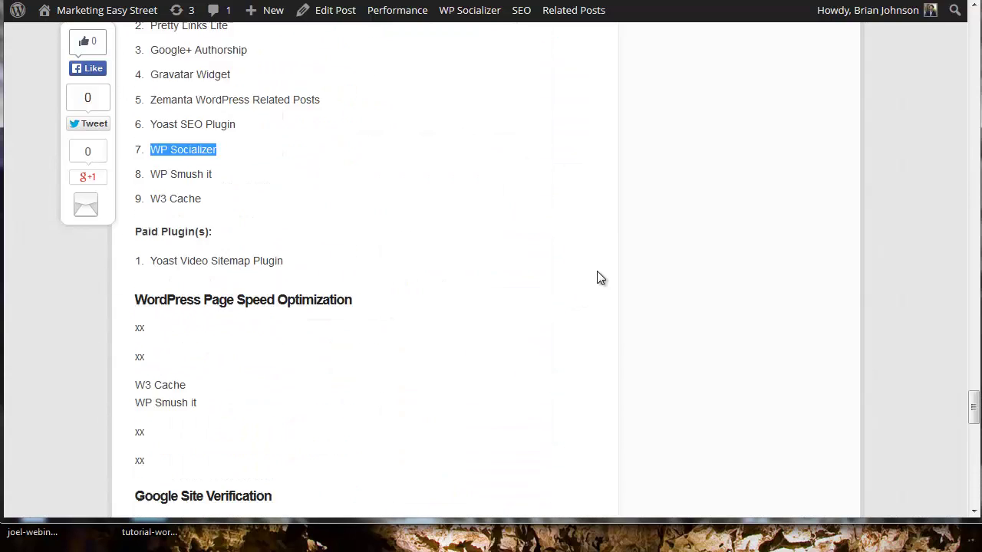
{"action": "scroll", "coordinate": [601, 279], "scroll_direction": "up", "scroll_amount": 10}
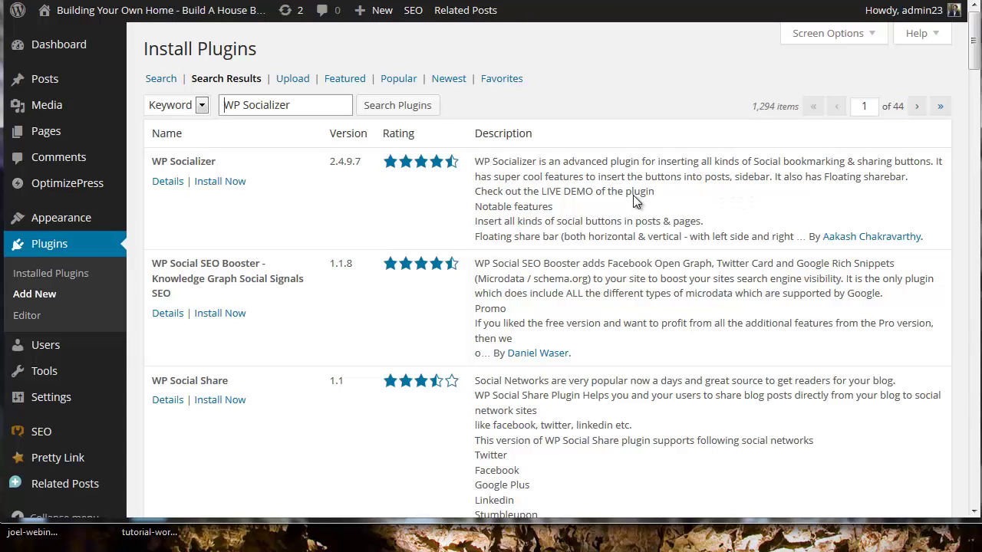
Step: Install and activate the WP Socializer plugin on the house-building blog
{"action": "left_click", "coordinate": [218, 182]}
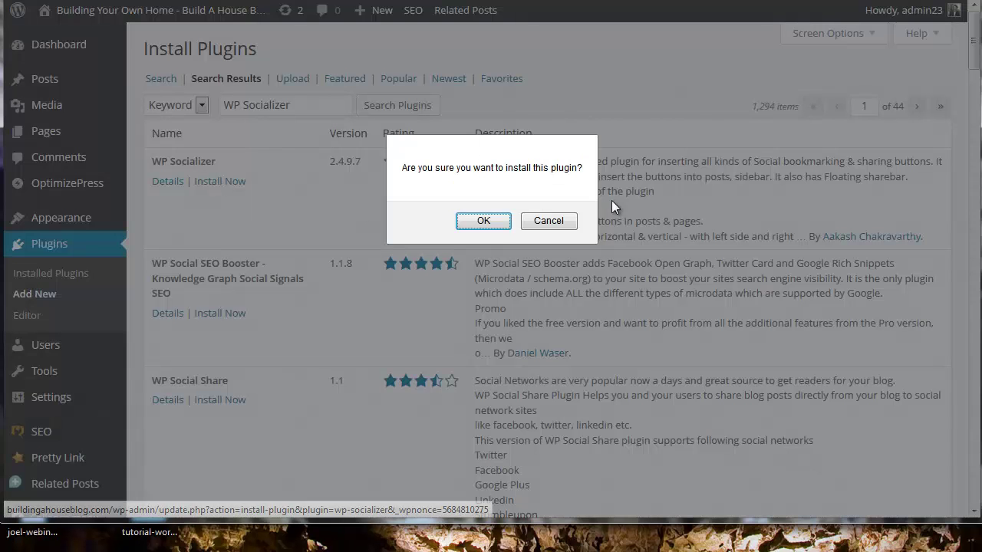
{"action": "left_click", "coordinate": [491, 221]}
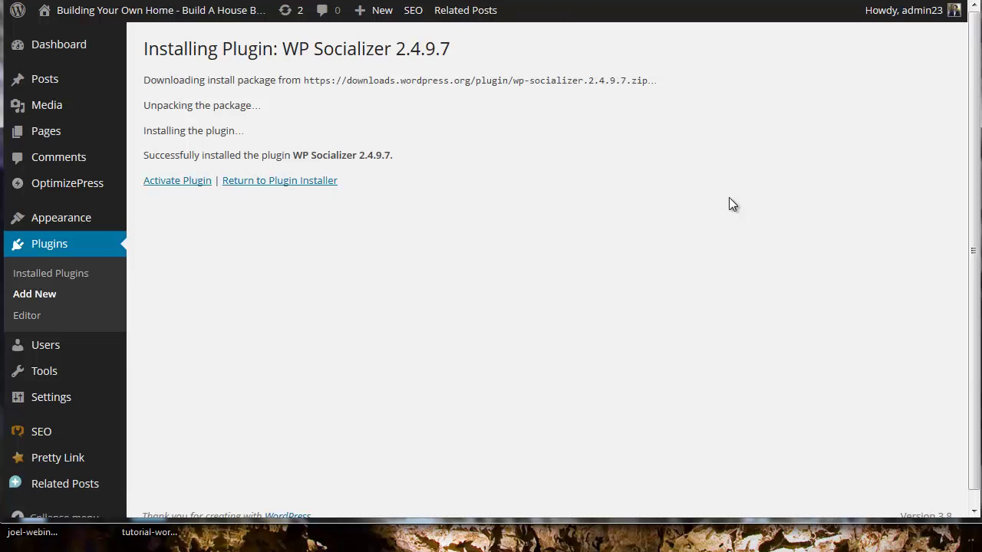
{"action": "left_click", "coordinate": [197, 191]}
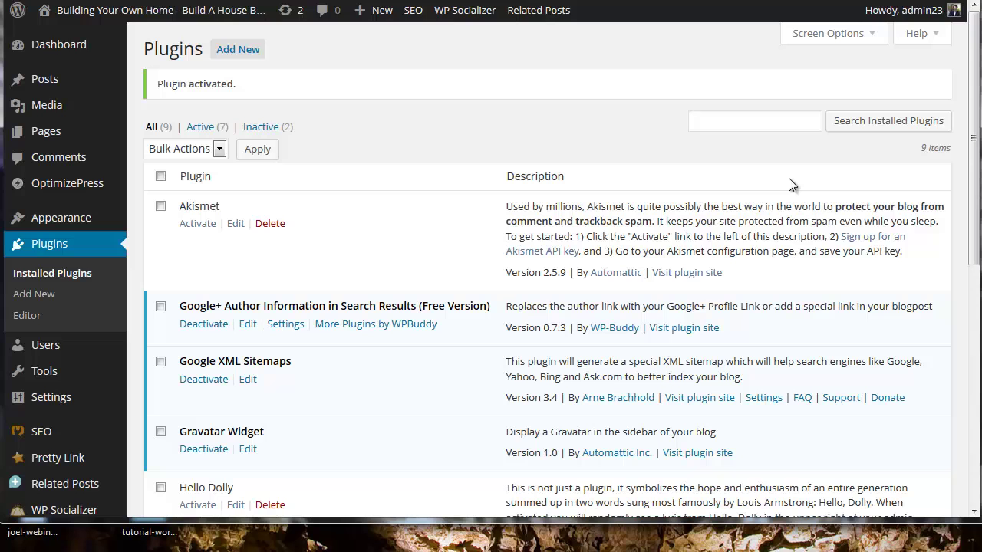
Step: Find WP Socializer among the installed plugins and open its settings page
{"action": "scroll", "coordinate": [788, 178], "scroll_direction": "down", "scroll_amount": 5}
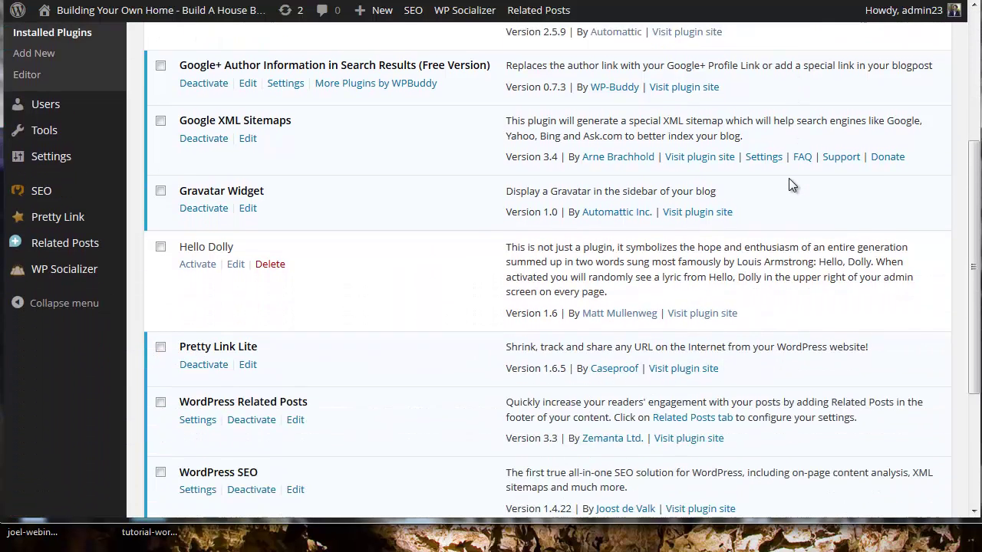
{"action": "scroll", "coordinate": [789, 182], "scroll_direction": "down", "scroll_amount": 2}
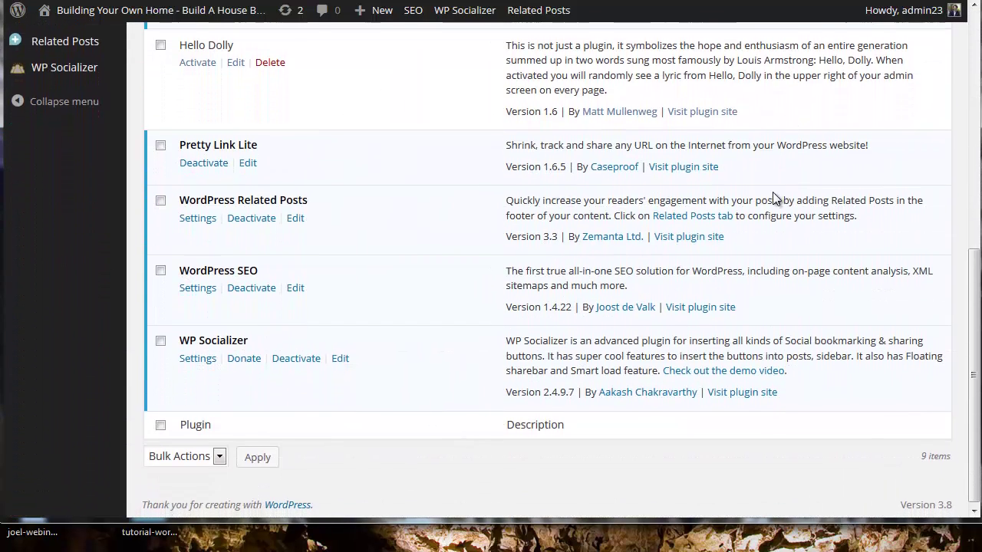
{"action": "left_click", "coordinate": [197, 357]}
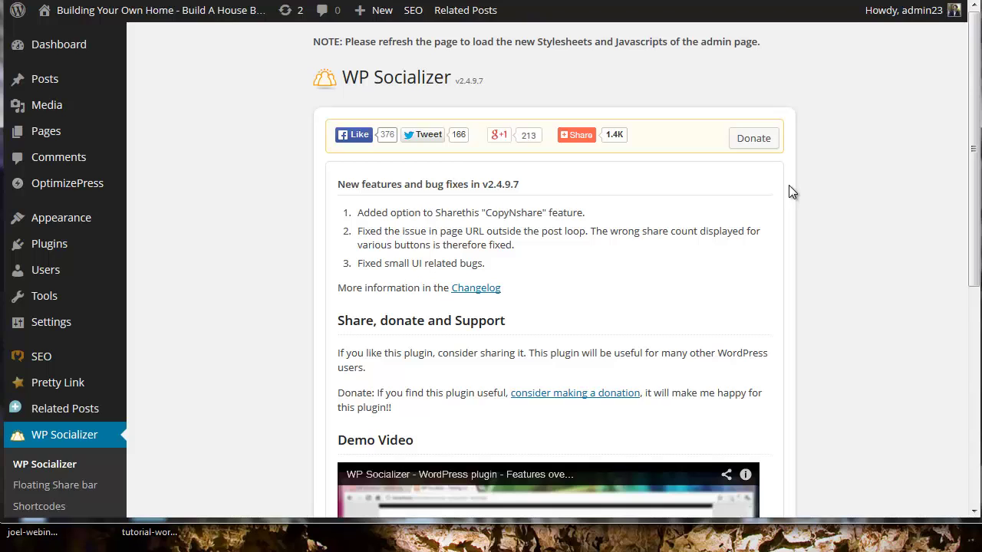
{"action": "scroll", "coordinate": [792, 192], "scroll_direction": "down", "scroll_amount": 1}
{"action": "scroll", "coordinate": [789, 186], "scroll_direction": "down", "scroll_amount": 2}
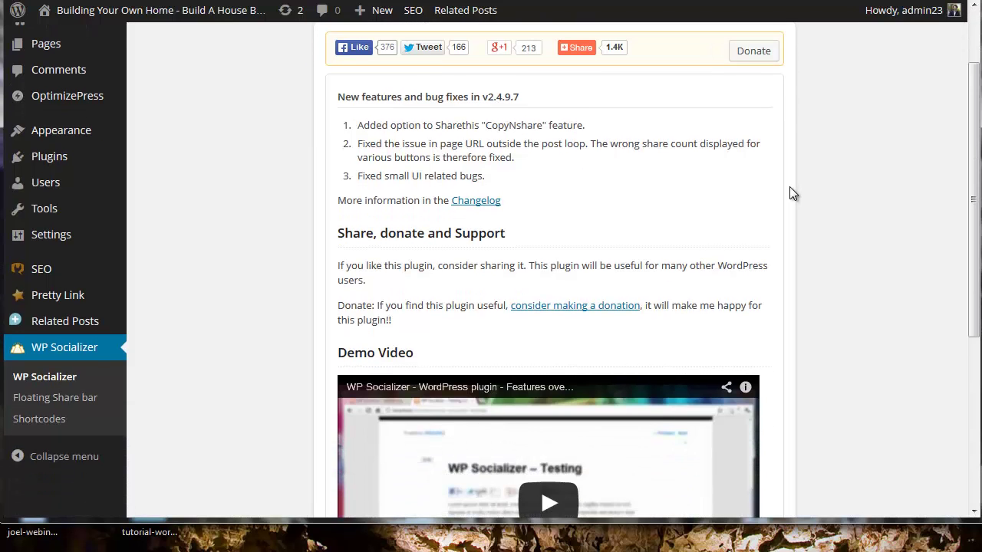
Step: Open WP Socializer's Floating Share Bar settings and review the position, color theme, display and button options
{"action": "left_click", "coordinate": [59, 401]}
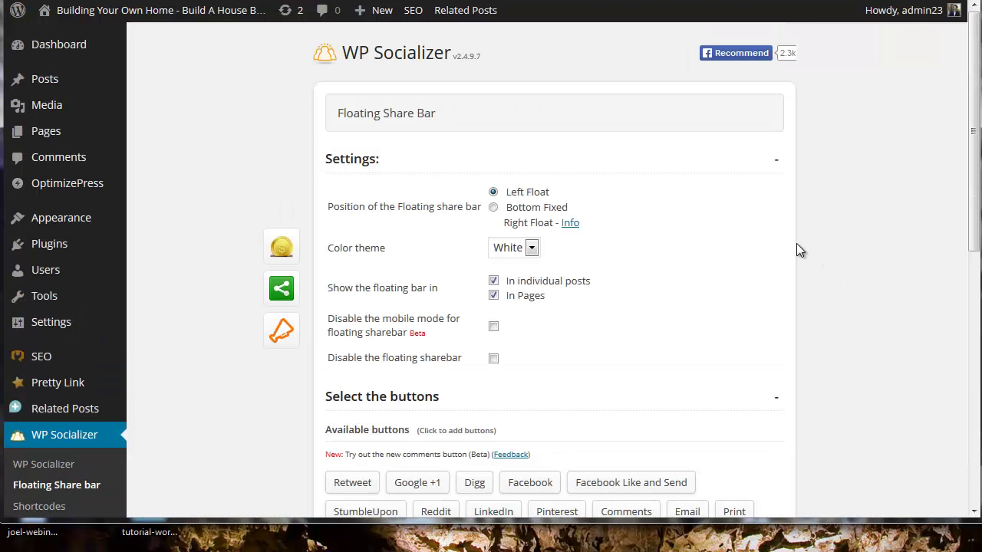
{"action": "scroll", "coordinate": [769, 230], "scroll_direction": "down", "scroll_amount": 5}
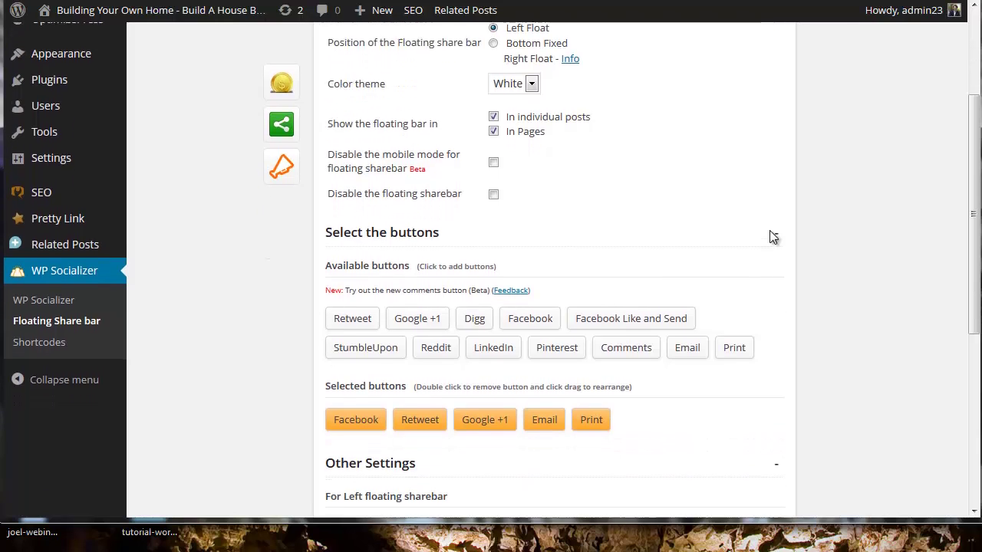
{"action": "scroll", "coordinate": [767, 230], "scroll_direction": "down", "scroll_amount": 2}
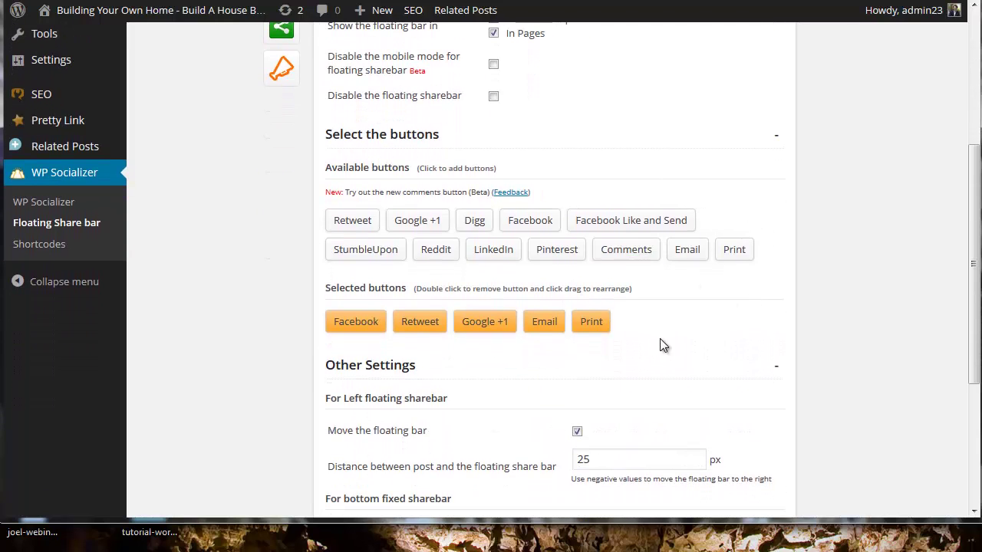
{"action": "scroll", "coordinate": [675, 338], "scroll_direction": "up", "scroll_amount": 7}
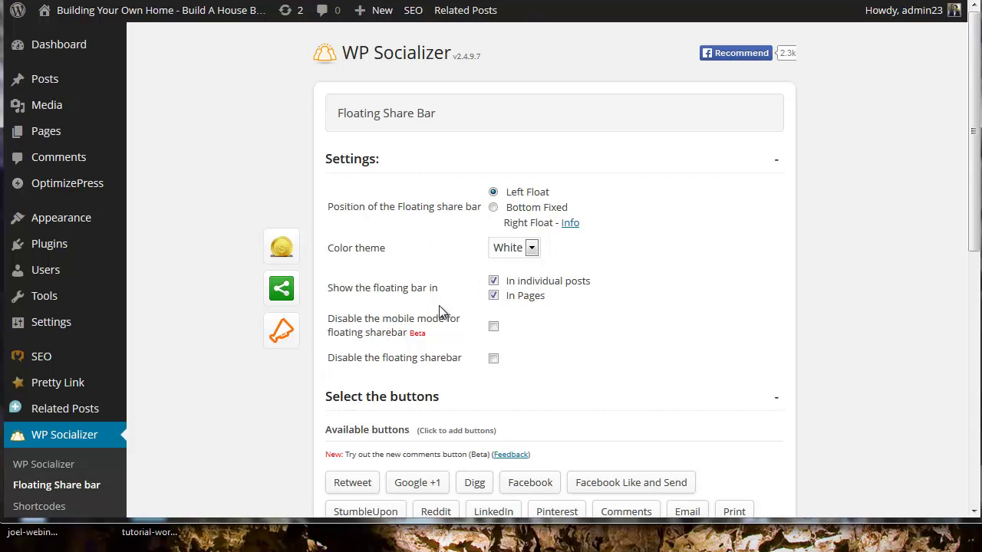
Step: Reduce the floating share bar to only the Facebook button, save the settings and reload the dream home post to check it
{"action": "scroll", "coordinate": [581, 344], "scroll_direction": "down", "scroll_amount": 3}
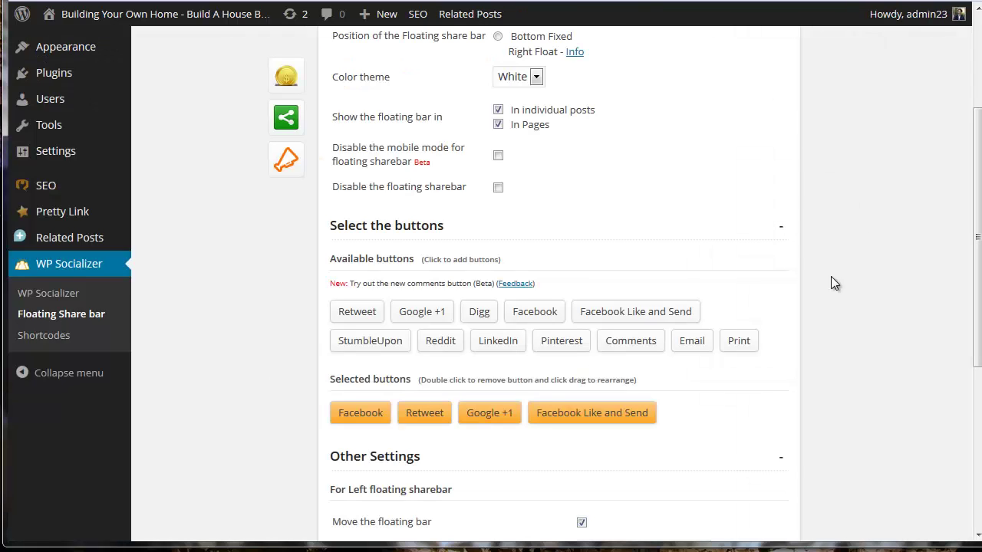
{"action": "double_click", "coordinate": [495, 415]}
{"action": "double_click", "coordinate": [514, 414]}
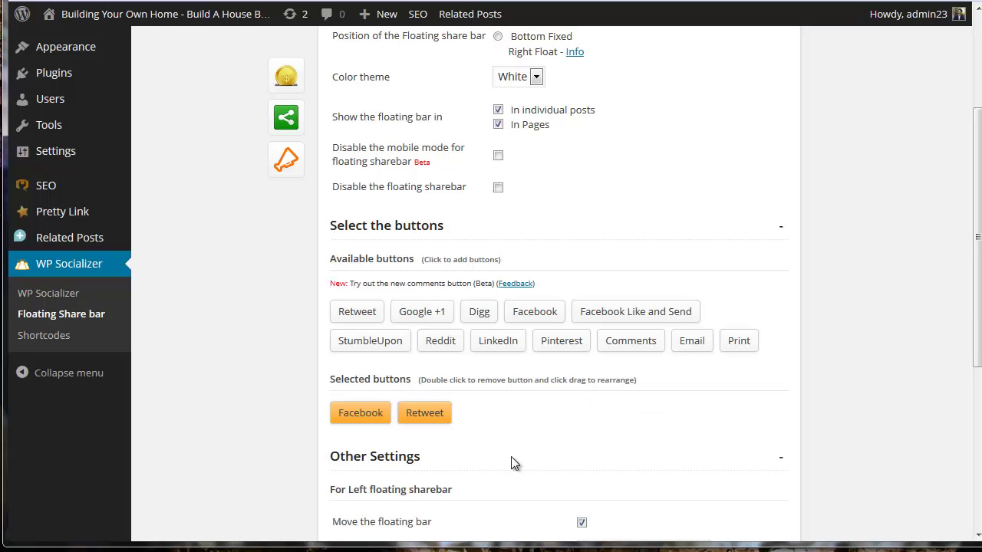
{"action": "double_click", "coordinate": [432, 416]}
{"action": "scroll", "coordinate": [812, 354], "scroll_direction": "down", "scroll_amount": 4}
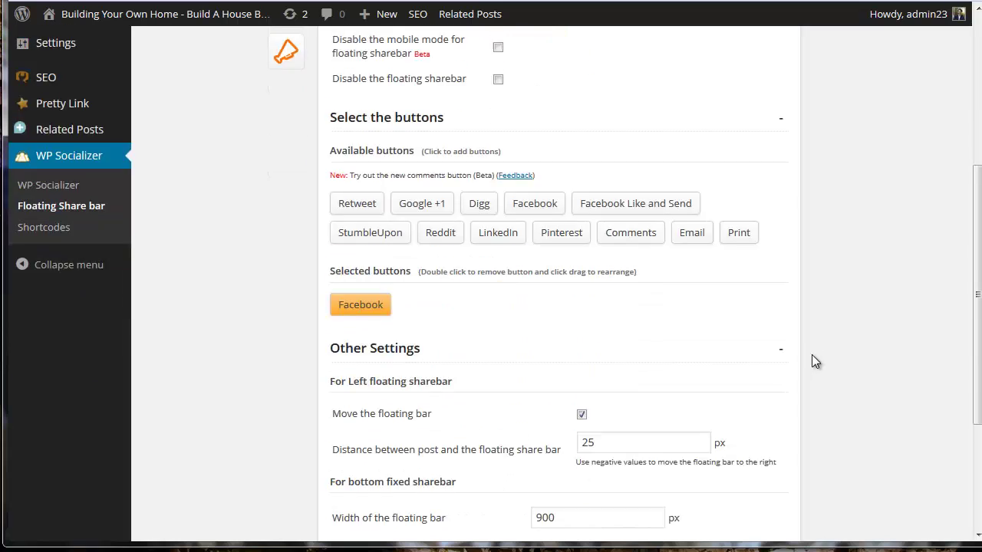
{"action": "left_click", "coordinate": [357, 384]}
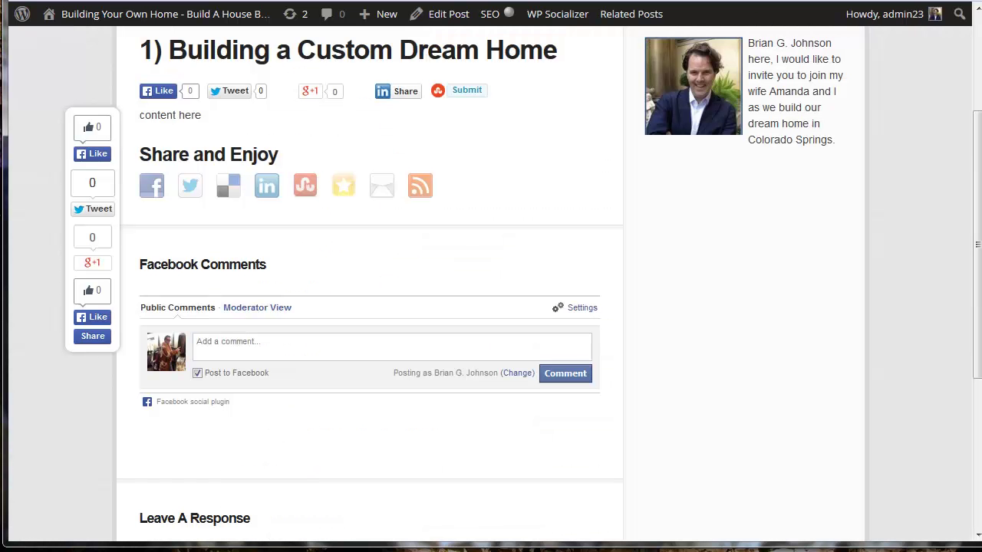
{"action": "key", "text": "F5"}
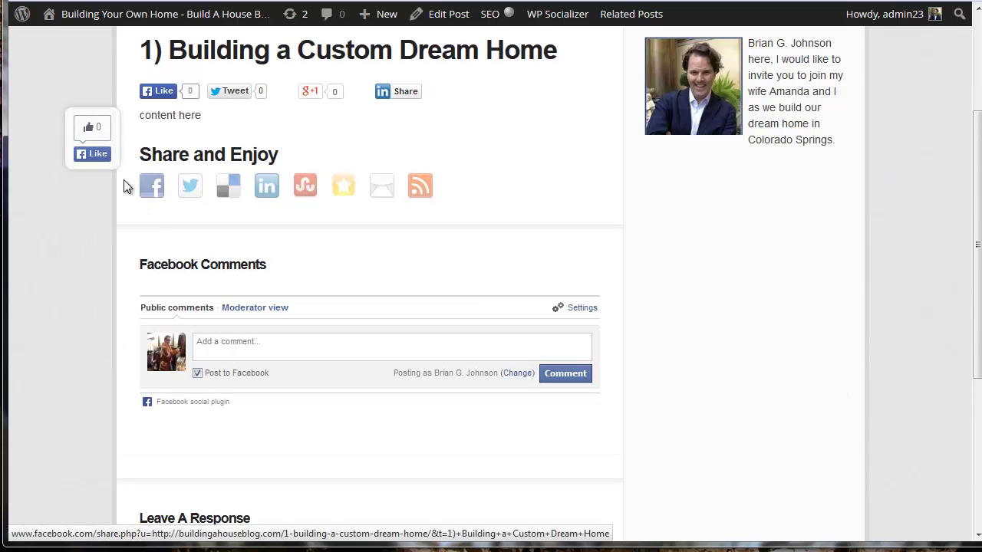
{"action": "scroll", "coordinate": [522, 213], "scroll_direction": "up", "scroll_amount": 3}
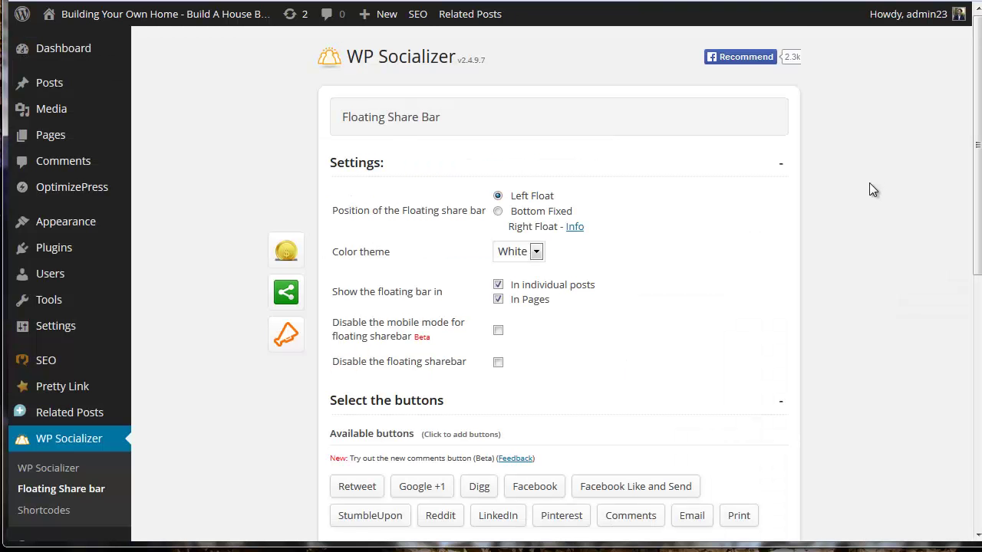
Step: Replace the share bar's Facebook button with Facebook Like and Send, add Retweet and Google +1, and save the settings
{"action": "scroll", "coordinate": [829, 212], "scroll_direction": "down", "scroll_amount": 2}
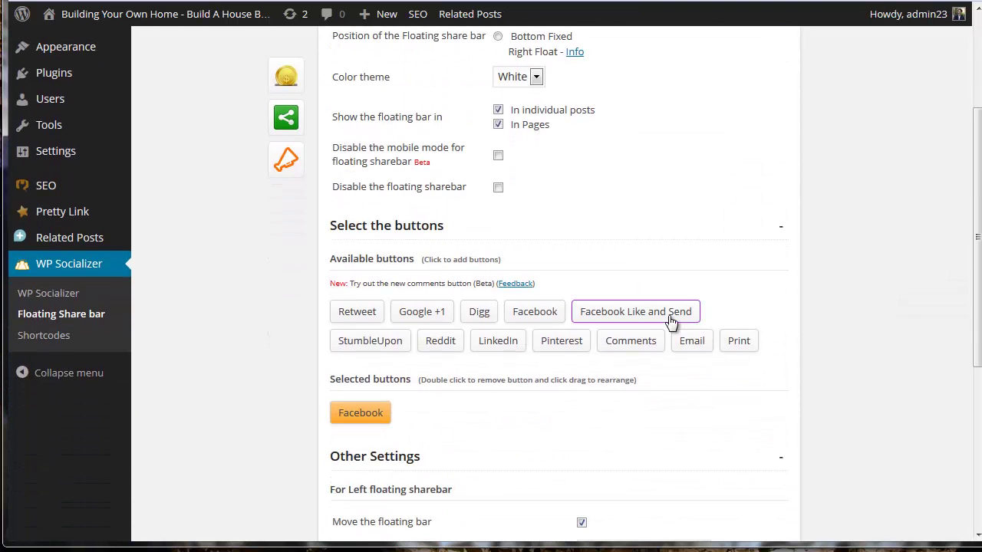
{"action": "double_click", "coordinate": [368, 412]}
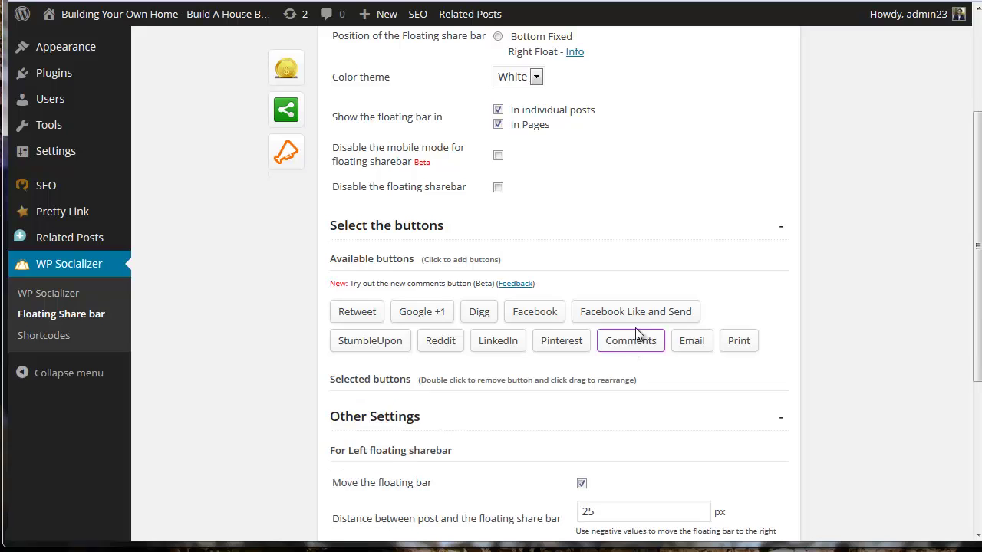
{"action": "left_click", "coordinate": [647, 312]}
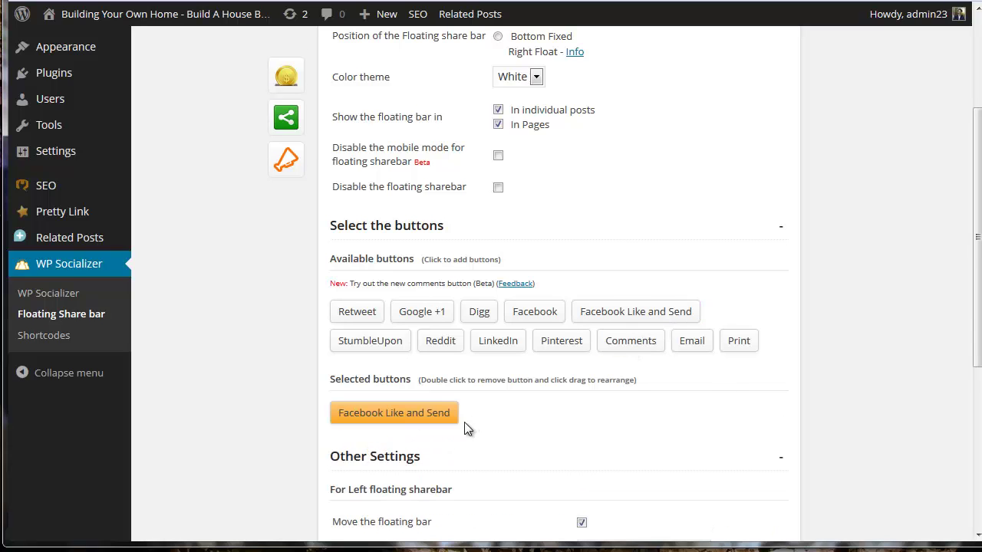
{"action": "left_click", "coordinate": [357, 315]}
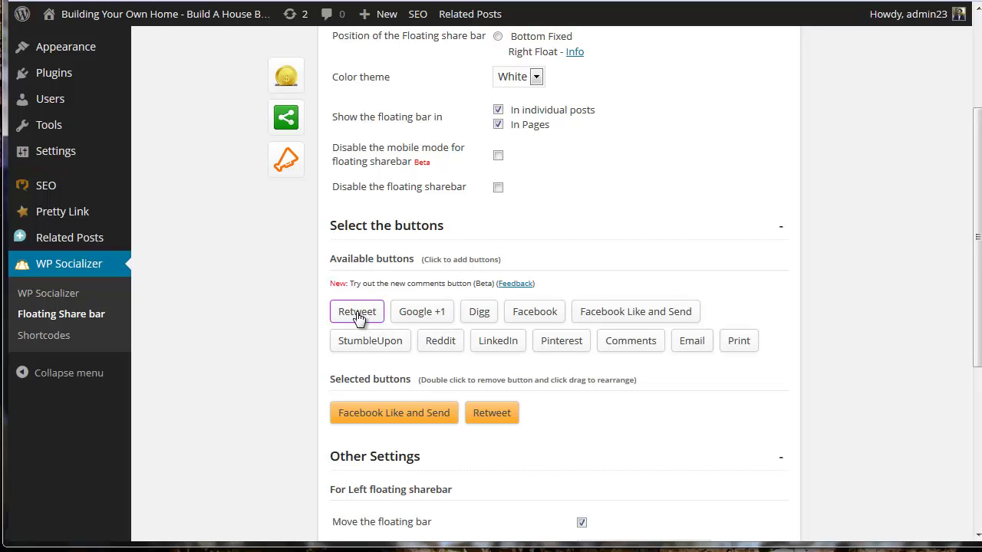
{"action": "left_click", "coordinate": [434, 315]}
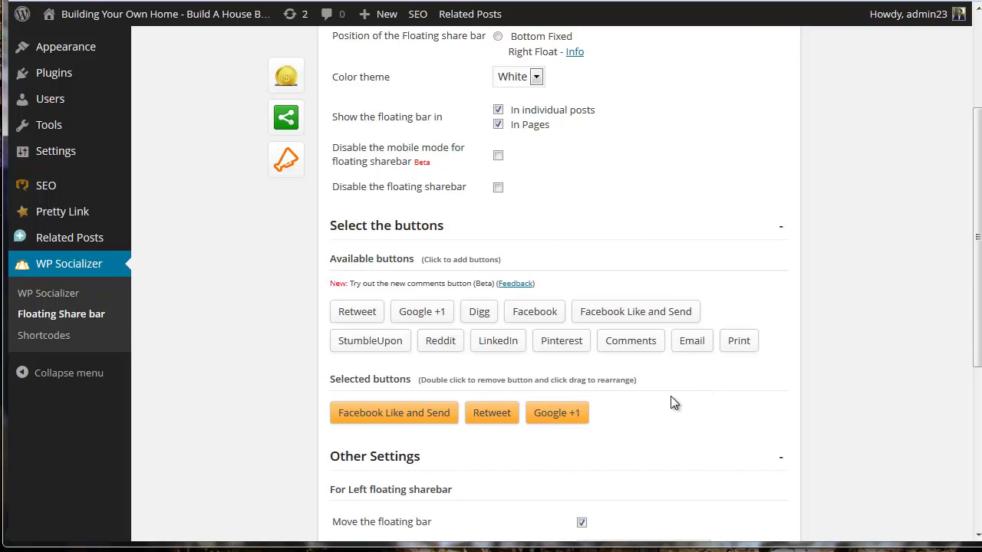
{"action": "scroll", "coordinate": [670, 396], "scroll_direction": "down", "scroll_amount": 3}
{"action": "left_click", "coordinate": [355, 415]}
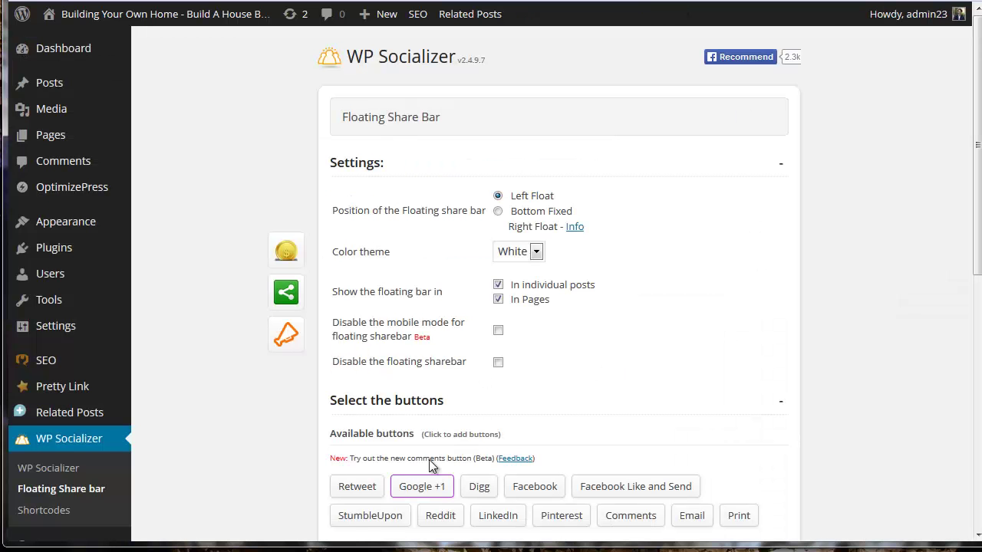
{"action": "scroll", "coordinate": [637, 354], "scroll_direction": "down", "scroll_amount": 3}
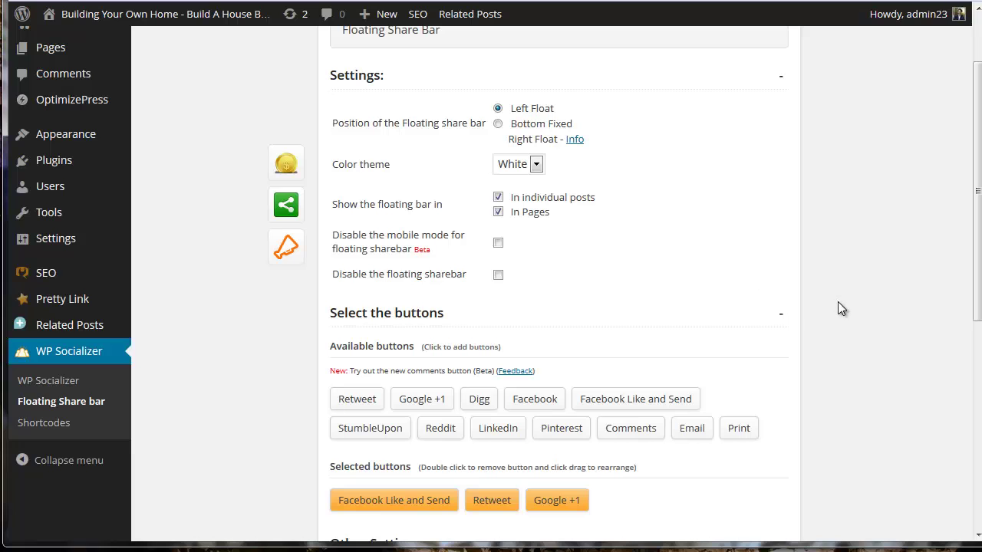
{"action": "scroll", "coordinate": [839, 306], "scroll_direction": "down", "scroll_amount": 3}
{"action": "scroll", "coordinate": [838, 306], "scroll_direction": "up", "scroll_amount": 4}
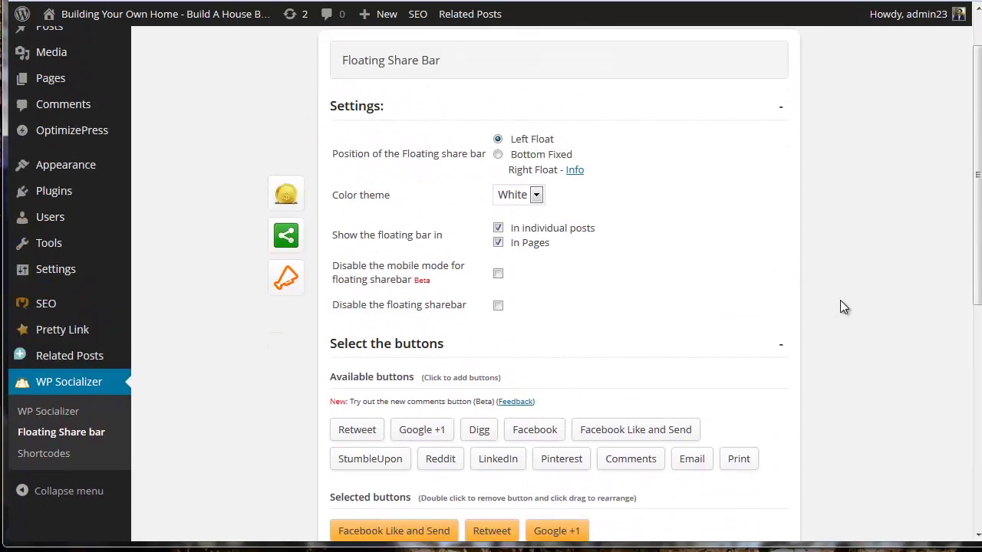
{"action": "scroll", "coordinate": [844, 307], "scroll_direction": "up", "scroll_amount": 2}
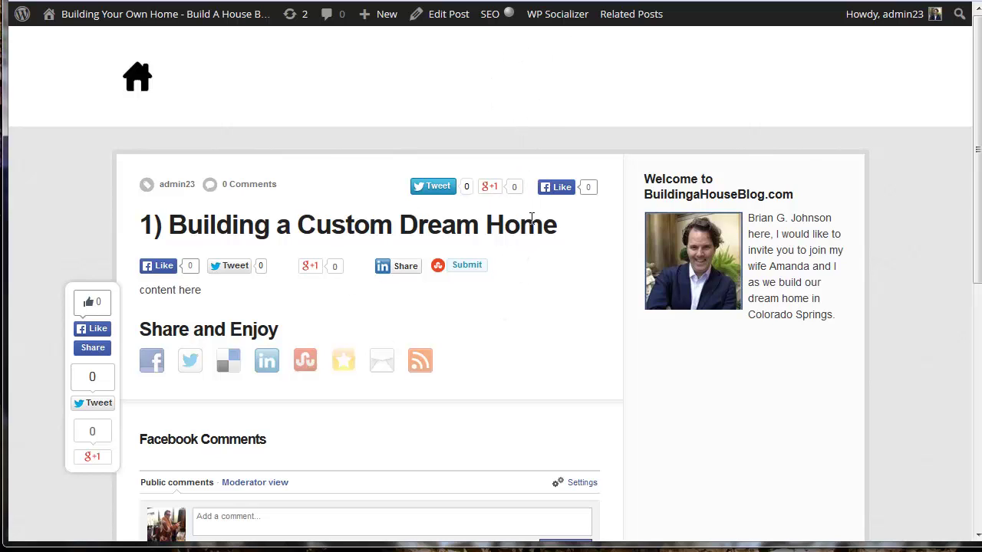
Step: Open the dream home post for editing and disable WP Socializer template 1 for it
{"action": "left_click", "coordinate": [434, 23]}
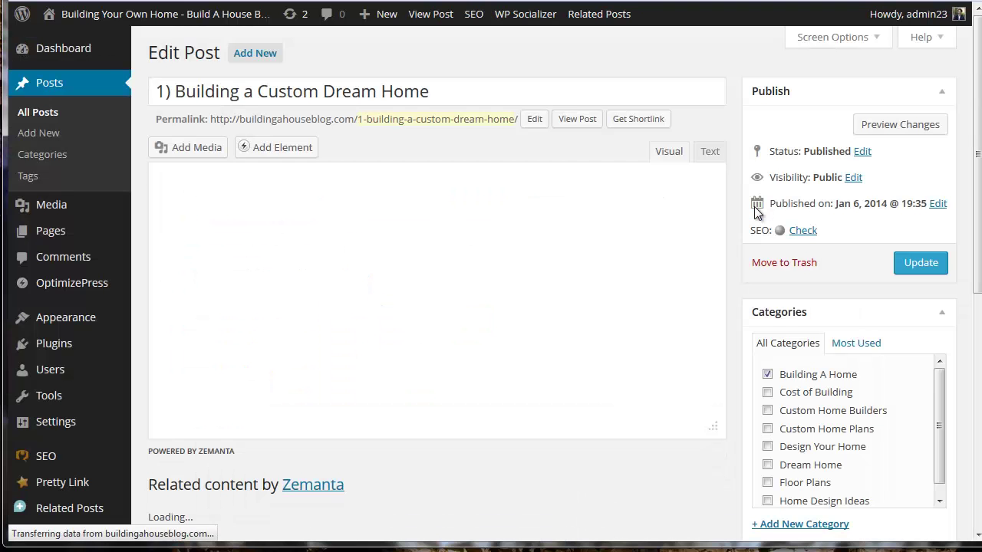
{"action": "scroll", "coordinate": [778, 361], "scroll_direction": "down", "scroll_amount": 6}
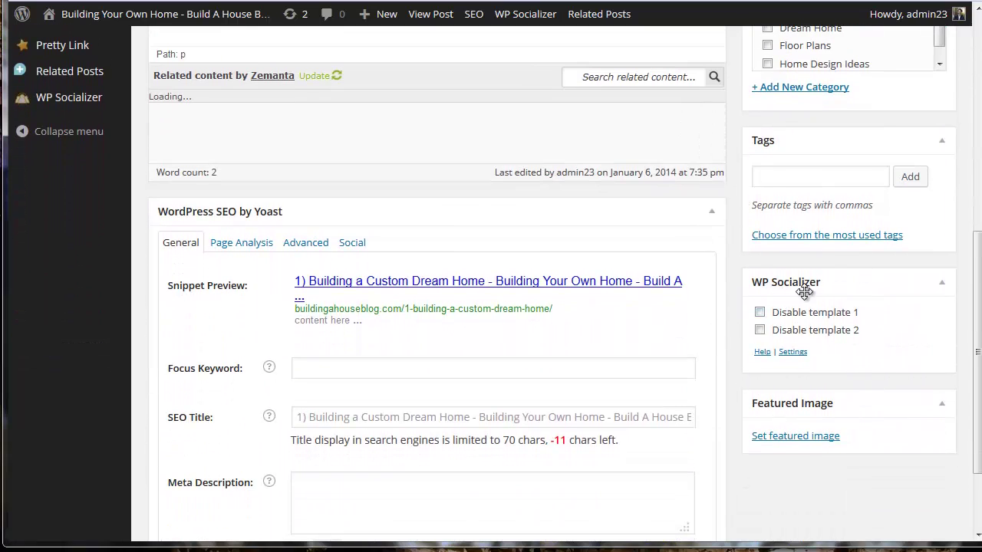
{"action": "left_click", "coordinate": [760, 313]}
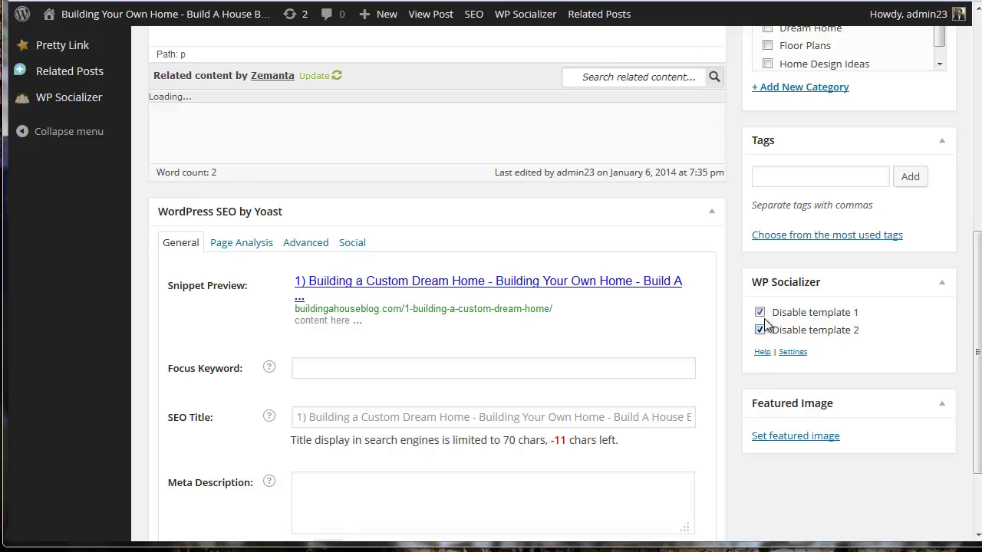
{"action": "scroll", "coordinate": [648, 43], "scroll_direction": "up", "scroll_amount": 6}
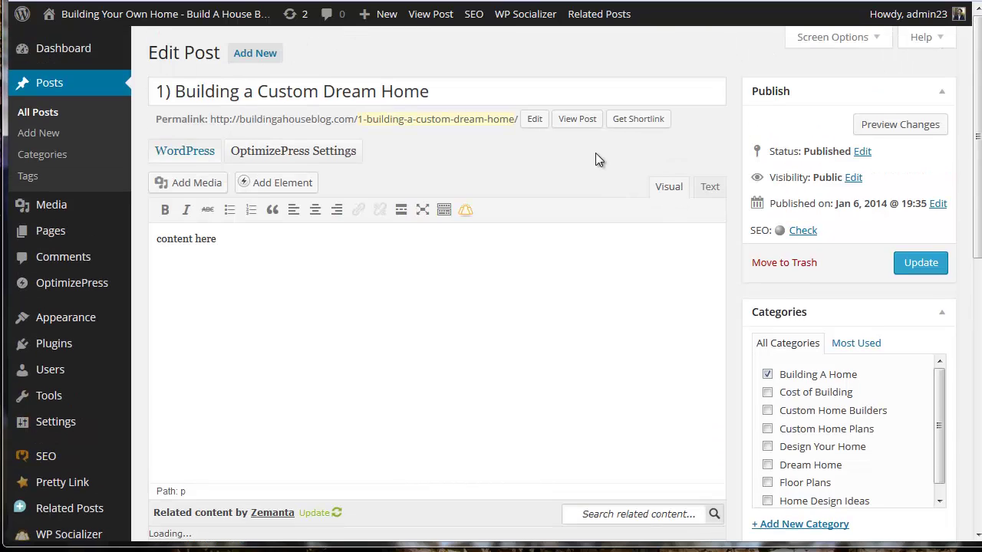
Step: Open the live post in a separate tab, update the edited post and reload the live page
{"action": "right_click", "coordinate": [591, 123]}
{"action": "left_click", "coordinate": [604, 132]}
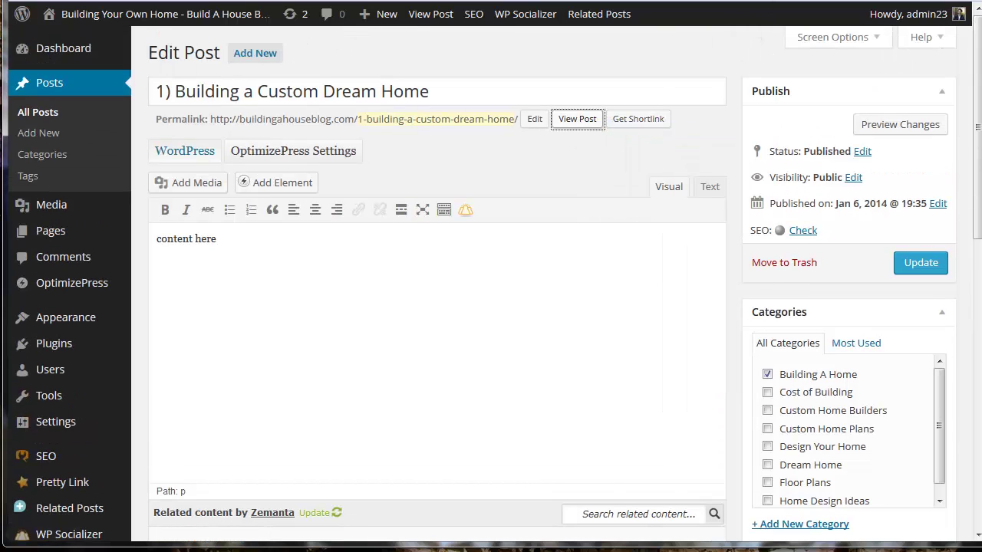
{"action": "key", "text": "ctrl+Tab"}
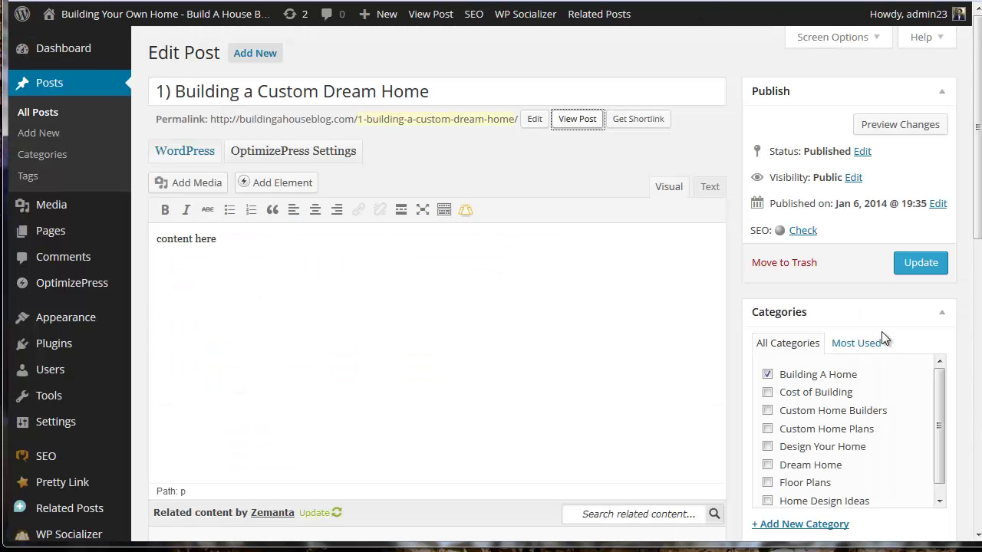
{"action": "scroll", "coordinate": [882, 340], "scroll_direction": "down", "scroll_amount": 5}
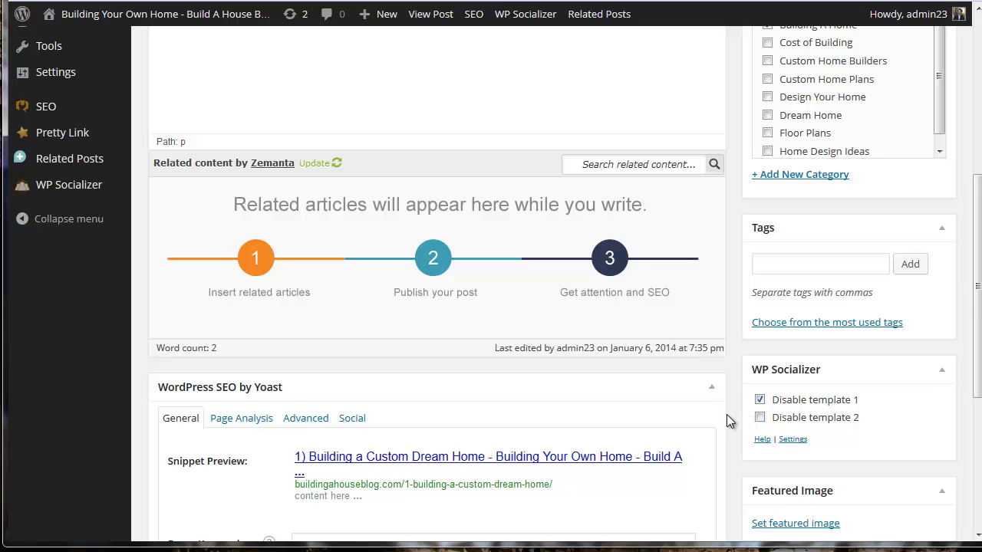
{"action": "scroll", "coordinate": [806, 330], "scroll_direction": "up", "scroll_amount": 5}
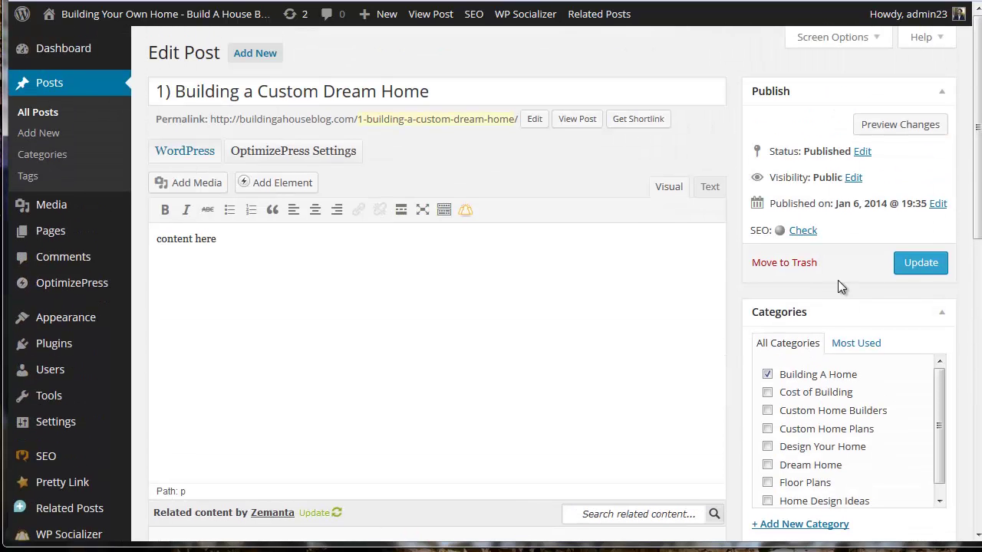
{"action": "left_click", "coordinate": [922, 269]}
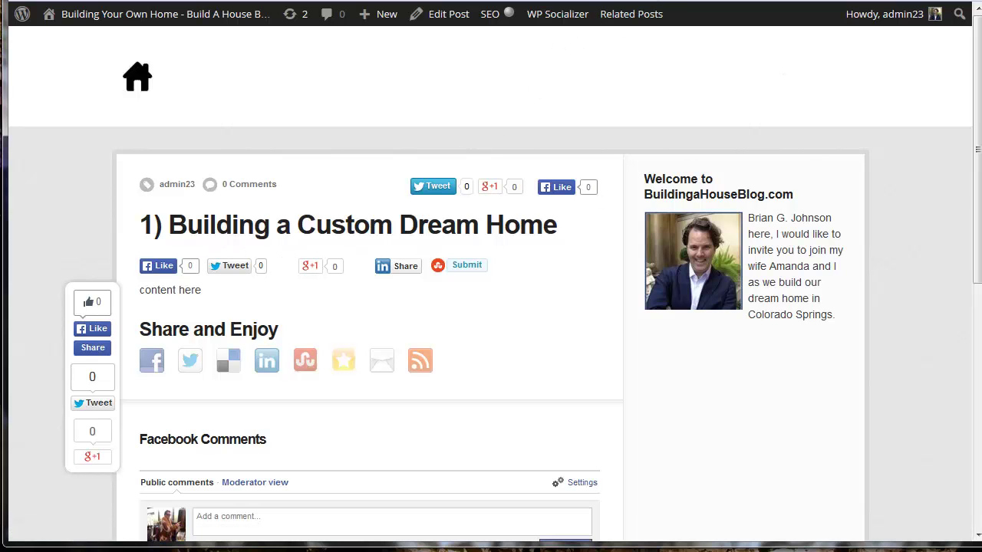
{"action": "key", "text": "F5"}
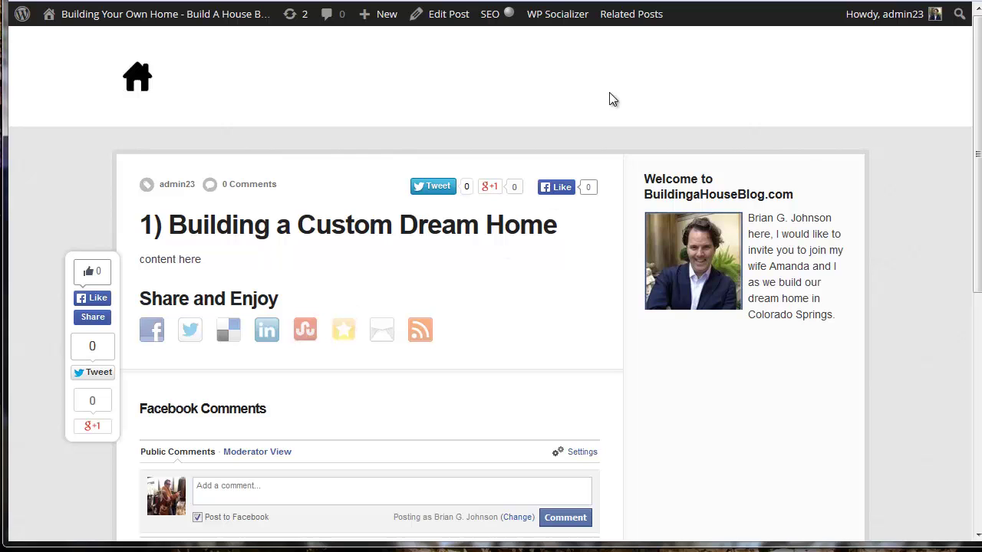
Step: Return to the post editor, disable WP Socializer template 2 as well and update the post
{"action": "key", "text": "ctrl+Tab"}
{"action": "scroll", "coordinate": [767, 276], "scroll_direction": "down", "scroll_amount": 3}
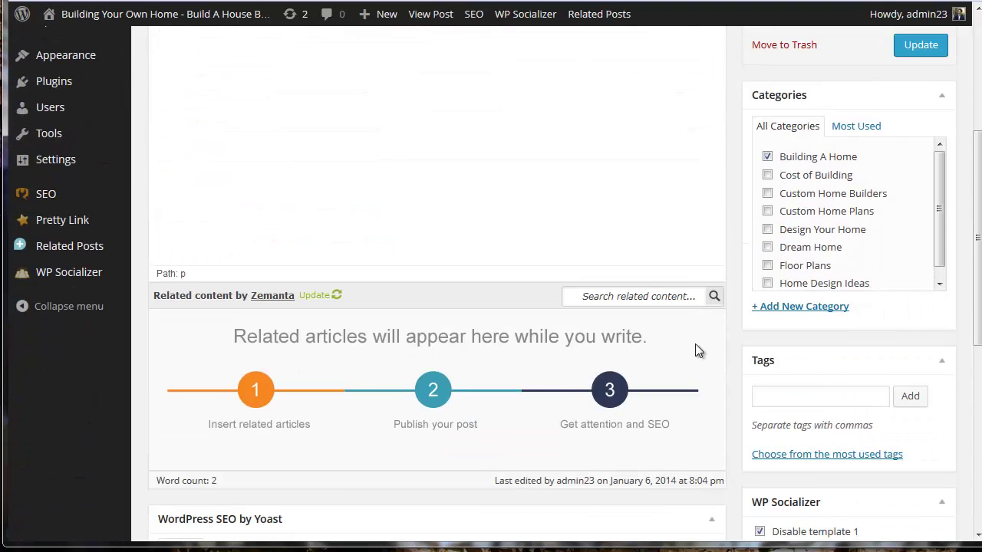
{"action": "scroll", "coordinate": [741, 425], "scroll_direction": "down", "scroll_amount": 3}
{"action": "left_click", "coordinate": [759, 288]}
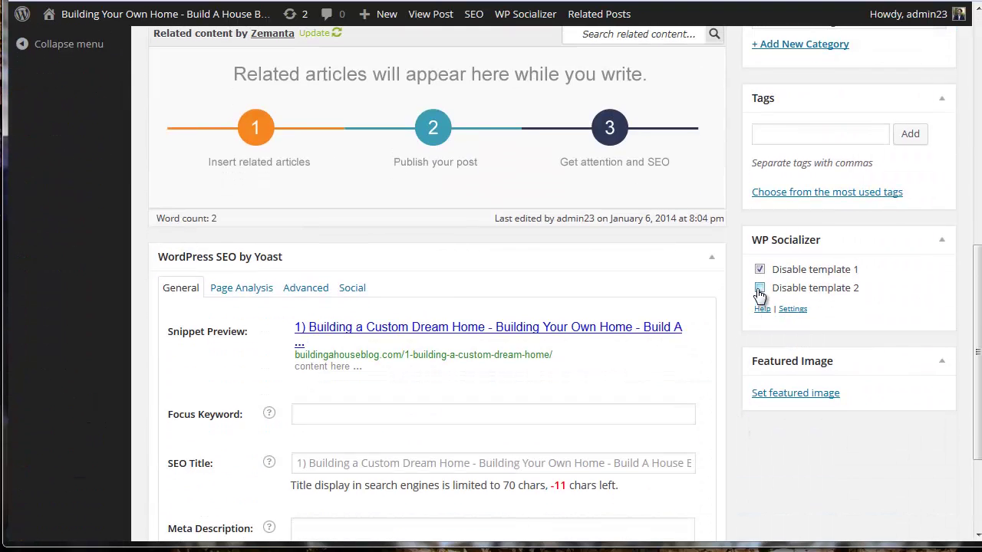
{"action": "scroll", "coordinate": [767, 322], "scroll_direction": "up", "scroll_amount": 5}
{"action": "left_click", "coordinate": [917, 223]}
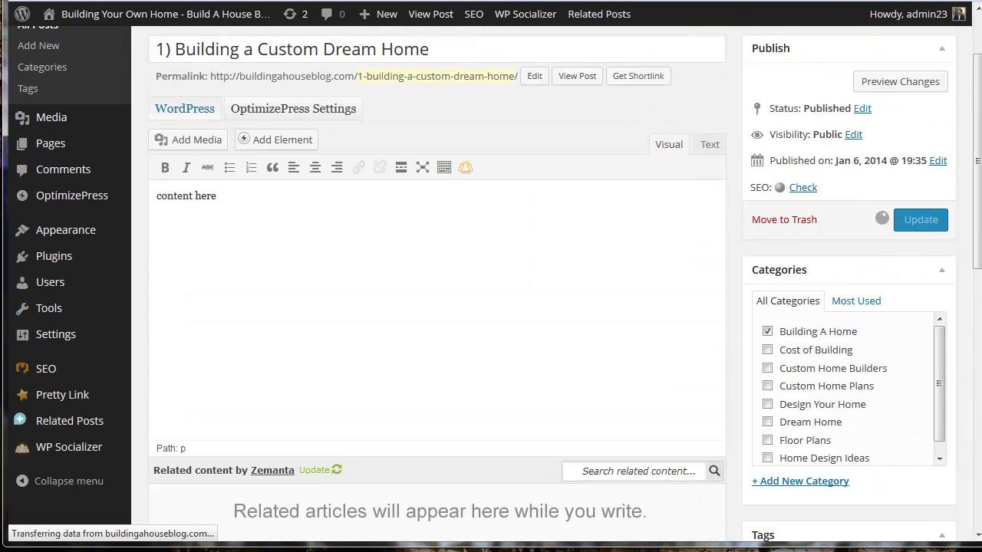
Step: Reload the live dream home post and check its sharing buttons down to the comment form
{"action": "key", "text": "ctrl+Tab"}
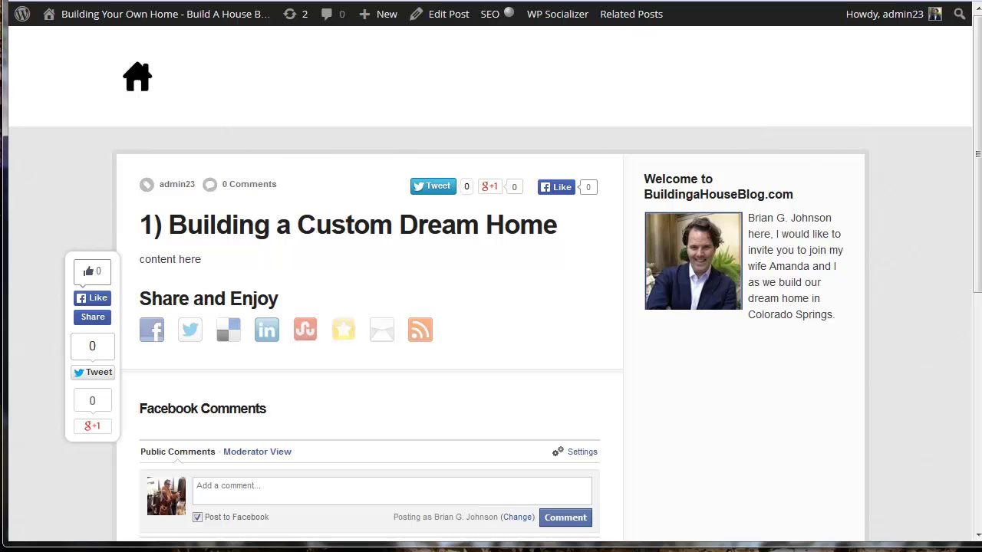
{"action": "key", "text": "F5"}
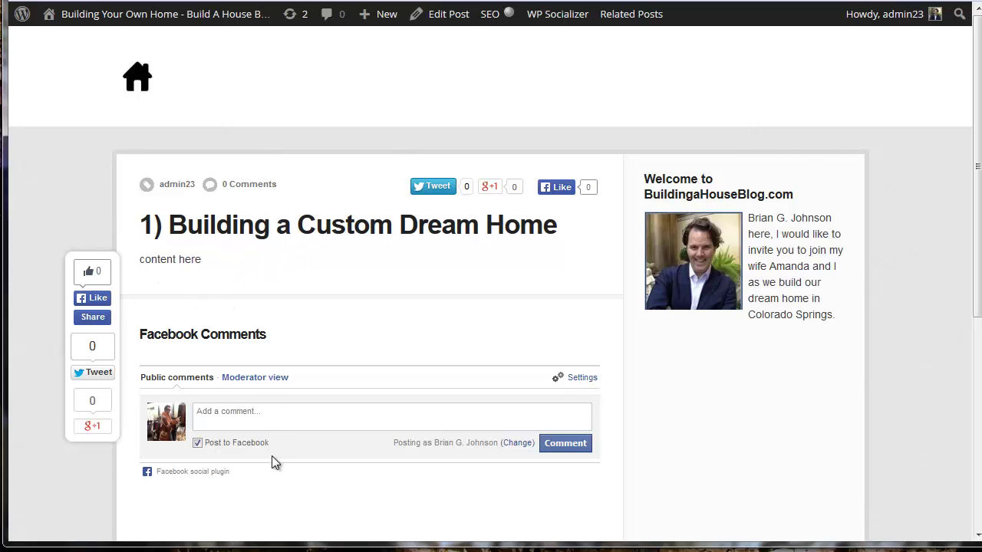
{"action": "scroll", "coordinate": [92, 369], "scroll_direction": "down", "scroll_amount": 5}
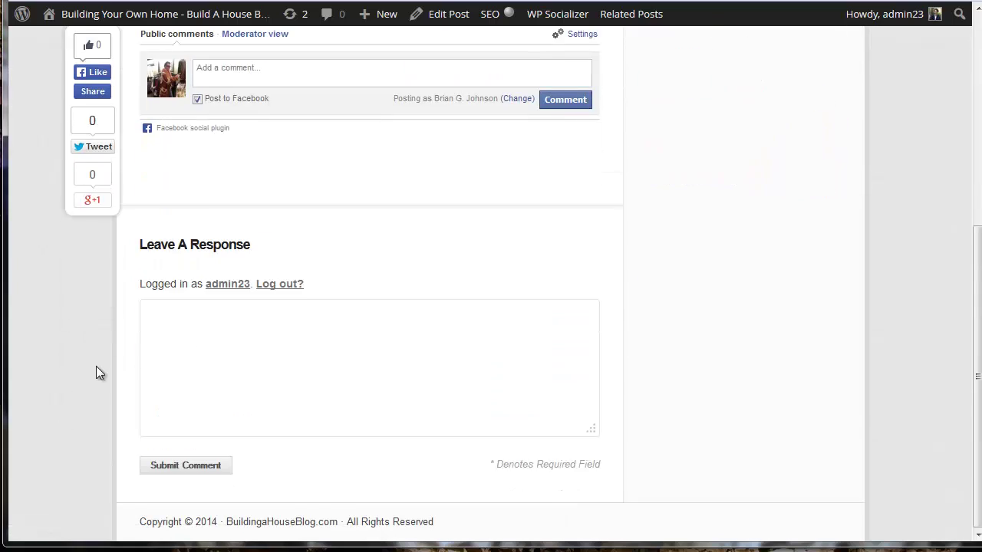
{"action": "scroll", "coordinate": [198, 331], "scroll_direction": "up", "scroll_amount": 5}
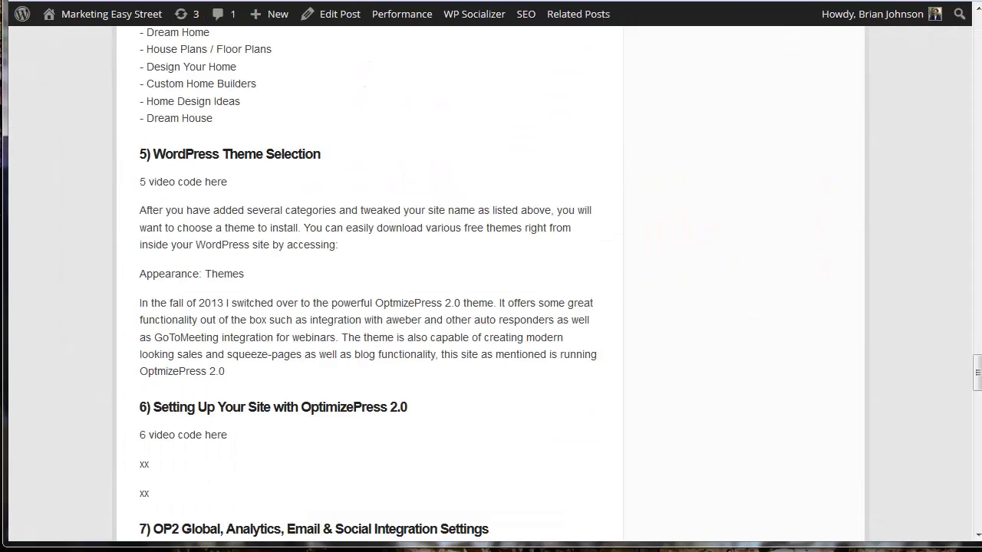
Step: Examine how the share buttons are placed throughout the WordPress tutorial post on Marketing Easy Street, from its header to the comments
{"action": "scroll", "coordinate": [733, 283], "scroll_direction": "up", "scroll_amount": 10}
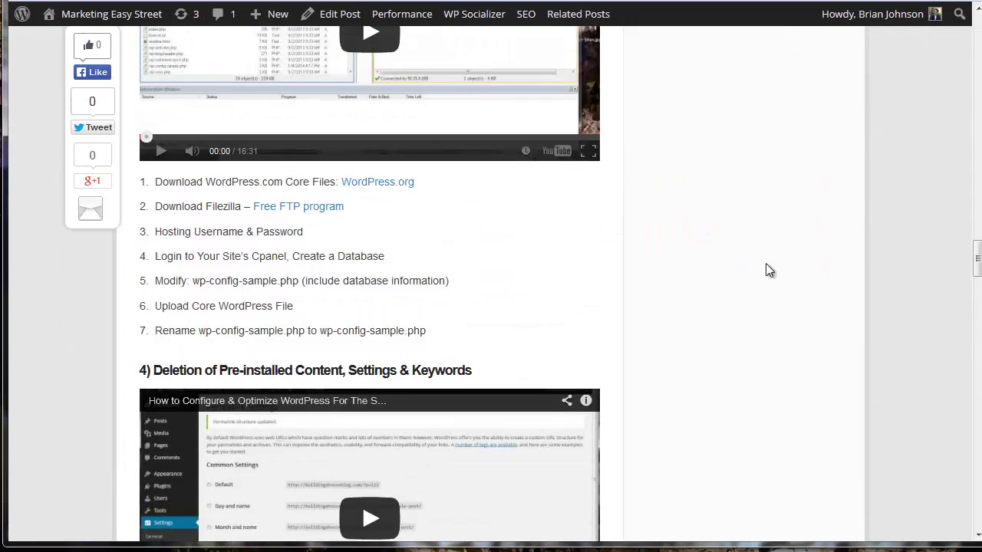
{"action": "scroll", "coordinate": [766, 264], "scroll_direction": "up", "scroll_amount": 10}
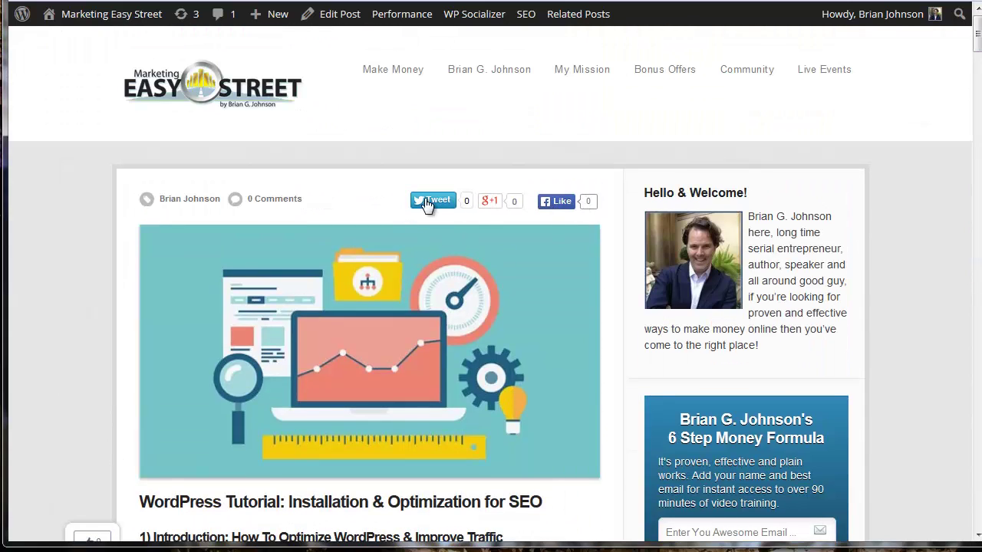
{"action": "scroll", "coordinate": [575, 209], "scroll_direction": "down", "scroll_amount": 3}
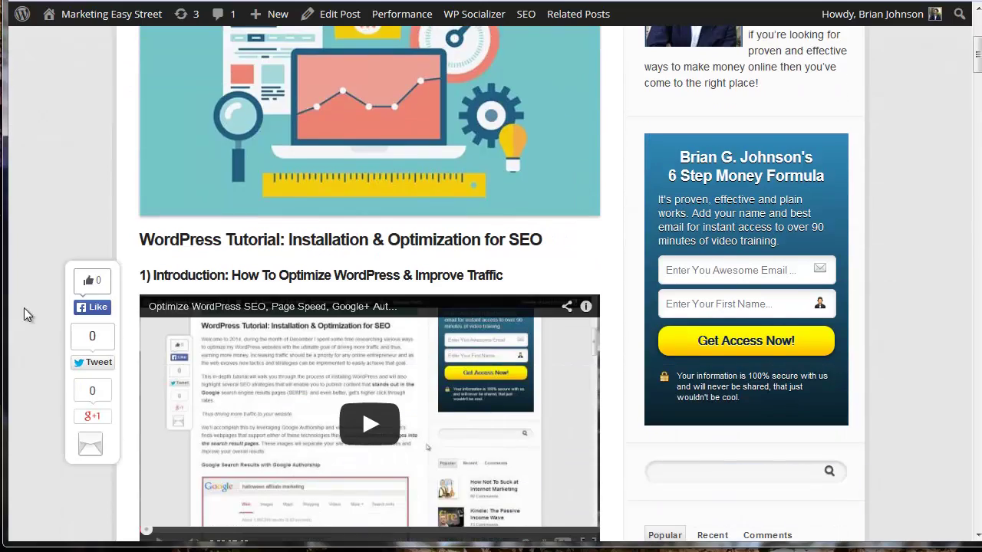
{"action": "scroll", "coordinate": [94, 344], "scroll_direction": "down", "scroll_amount": 11}
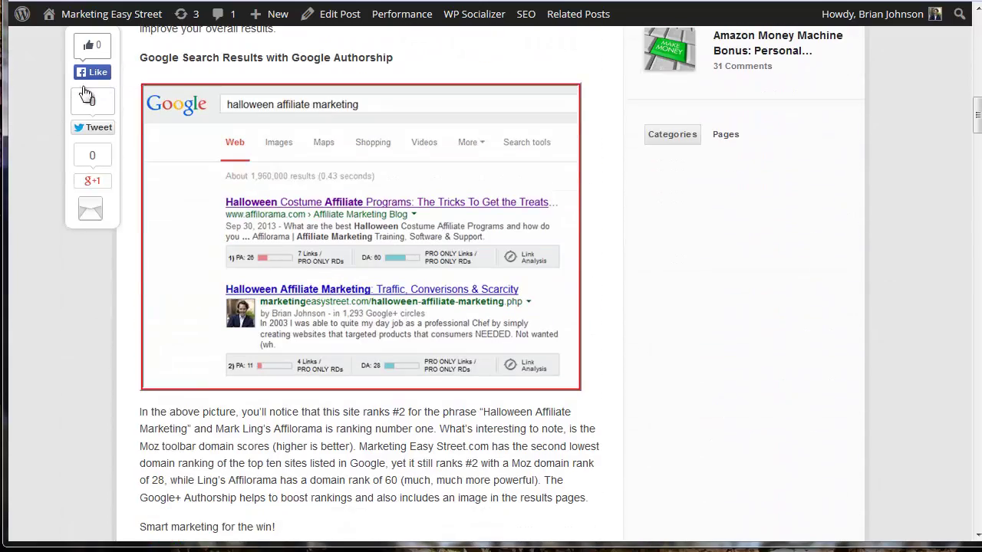
{"action": "scroll", "coordinate": [88, 92], "scroll_direction": "down", "scroll_amount": 4}
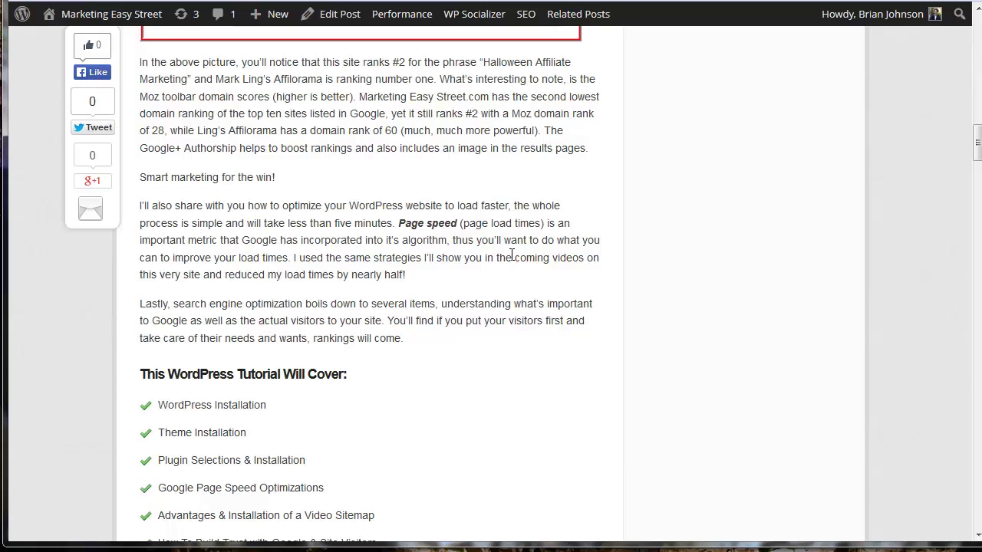
{"action": "scroll", "coordinate": [611, 265], "scroll_direction": "down", "scroll_amount": 20}
{"action": "scroll", "coordinate": [629, 298], "scroll_direction": "down", "scroll_amount": 20}
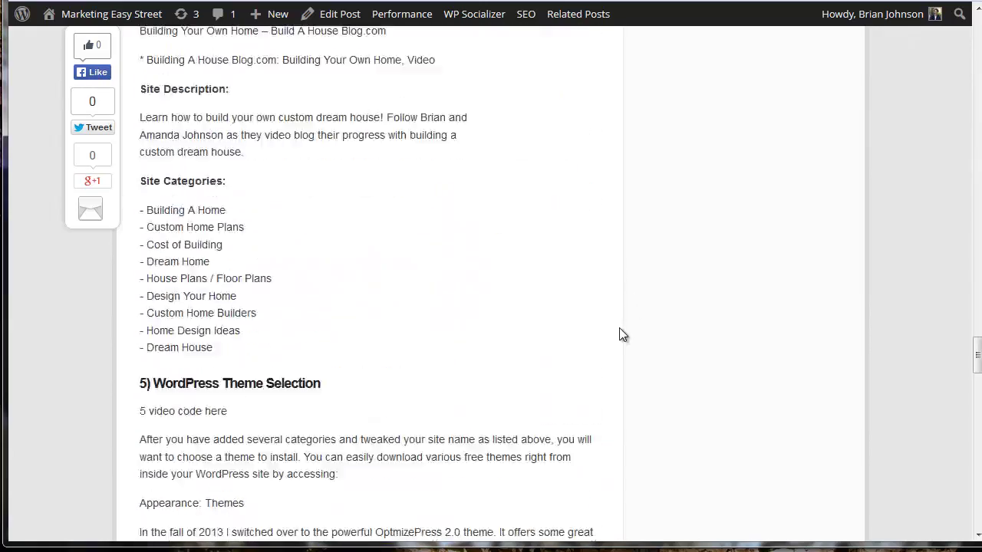
{"action": "scroll", "coordinate": [615, 338], "scroll_direction": "up", "scroll_amount": 3}
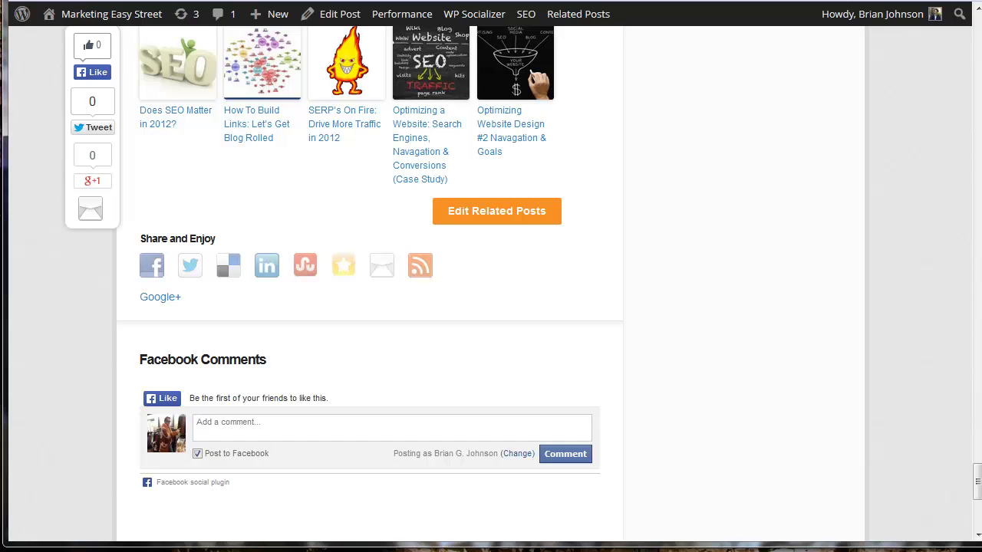
{"action": "scroll", "coordinate": [603, 263], "scroll_direction": "up", "scroll_amount": 10}
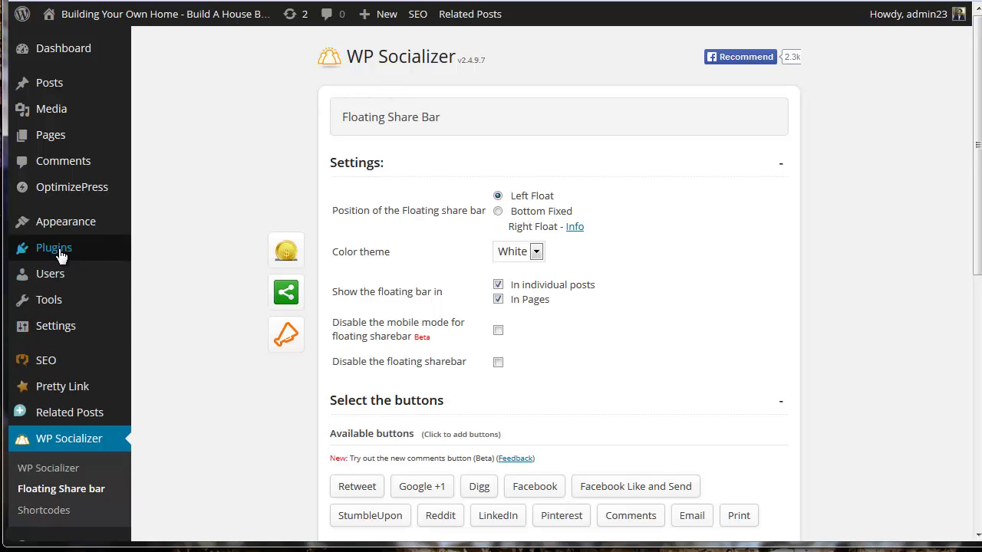
Step: Copy the name WP Smush it from the tutorial's free plugin list and enter it in the blog's new plugin search
{"action": "left_click", "coordinate": [60, 254]}
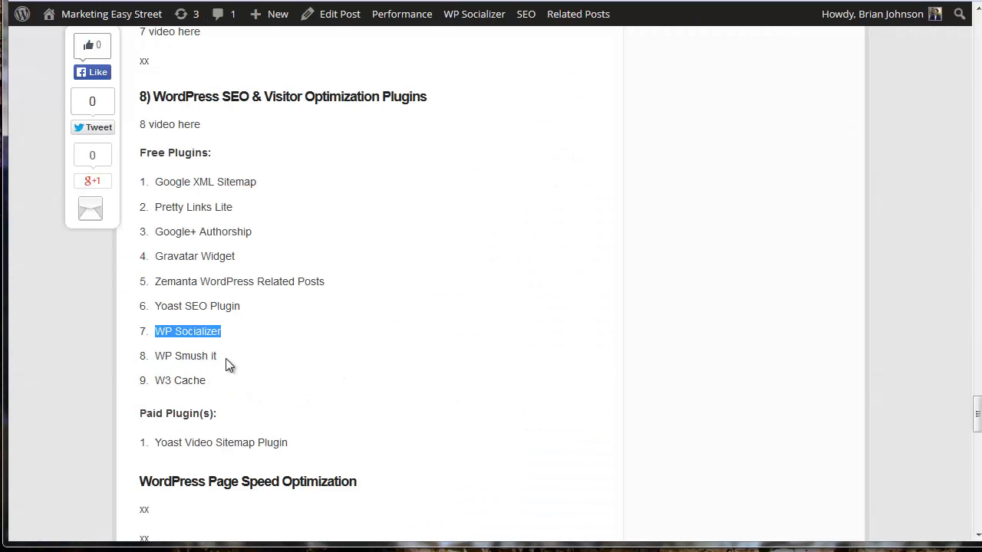
{"action": "left_click_drag", "start_coordinate": [223, 359], "coordinate": [163, 361]}
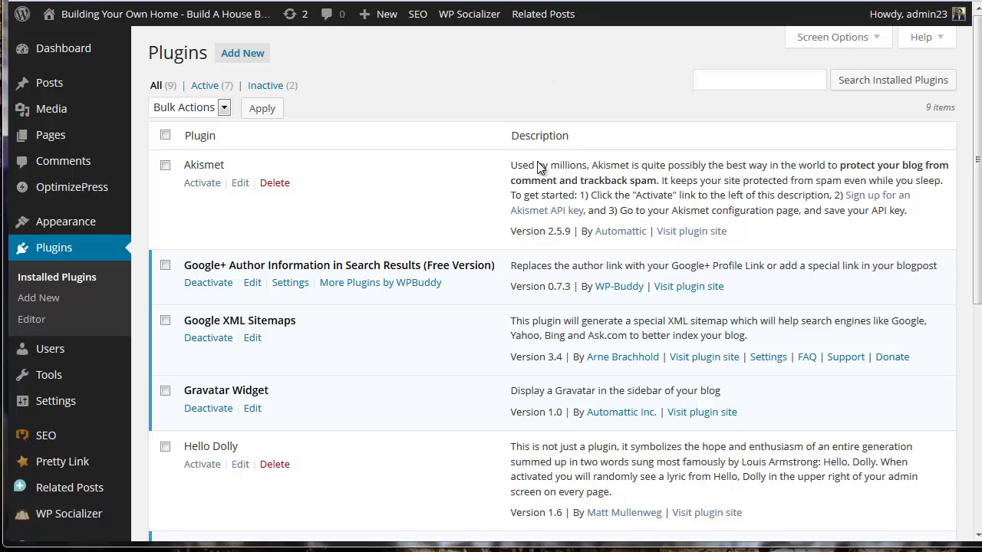
{"action": "left_click", "coordinate": [238, 60]}
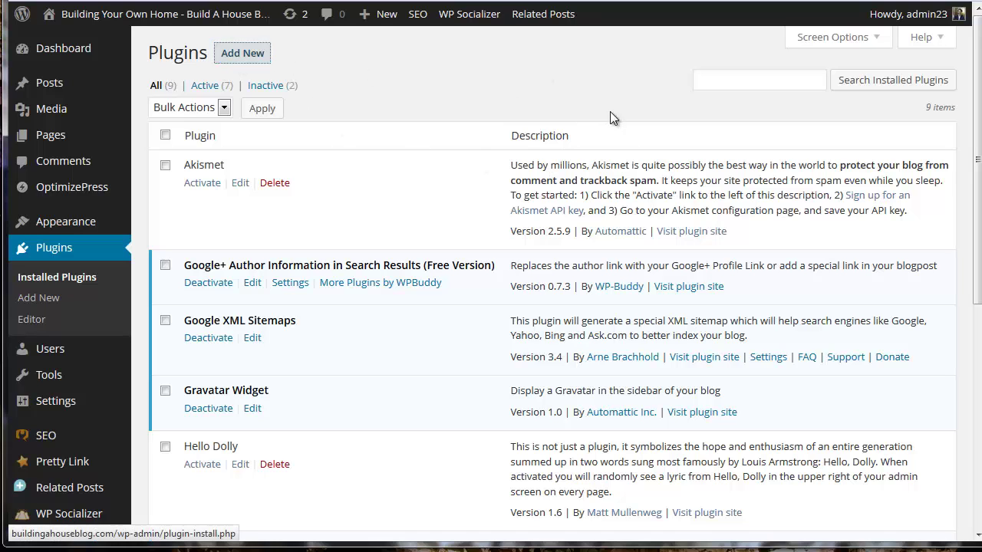
{"action": "type", "text": "WP Smush it"}
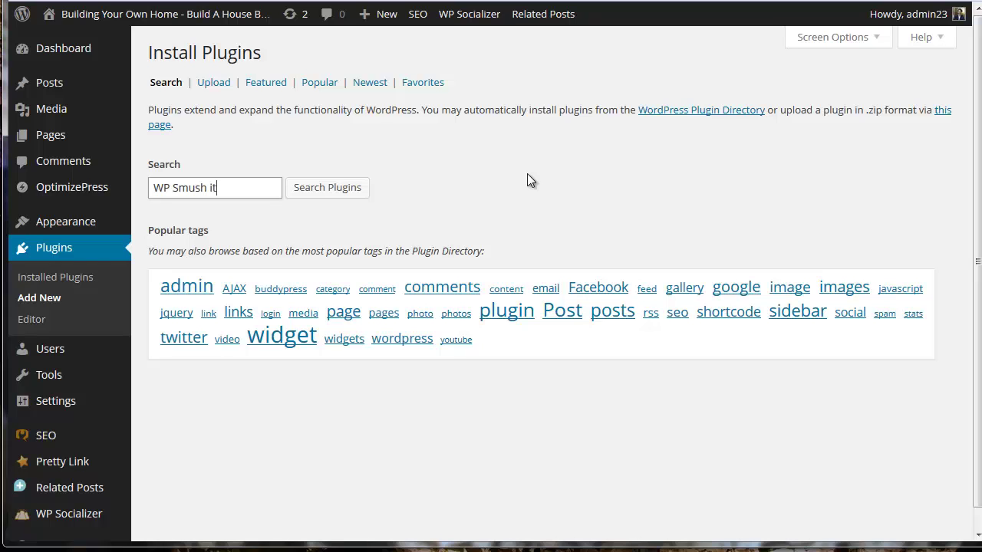
Step: Search Google for Smush it in a new tab and open the Yahoo! Smush.it website
{"action": "key", "text": "ctrl+t"}
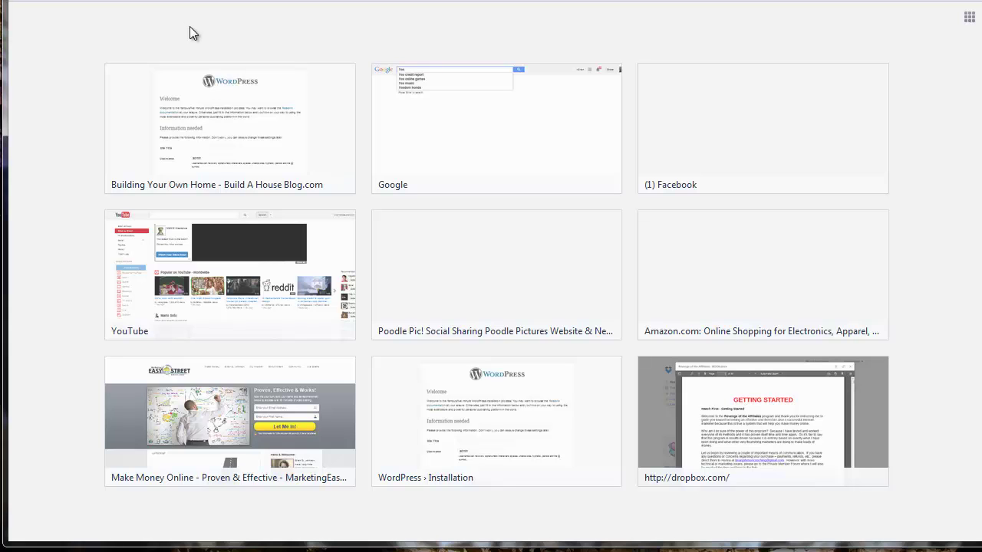
{"action": "key", "text": "Return"}
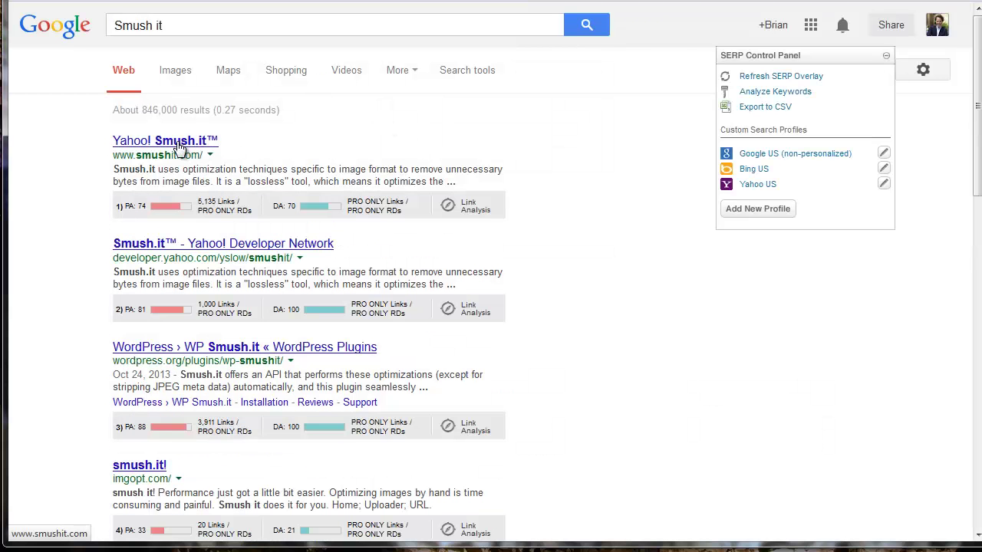
{"action": "left_click", "coordinate": [177, 145]}
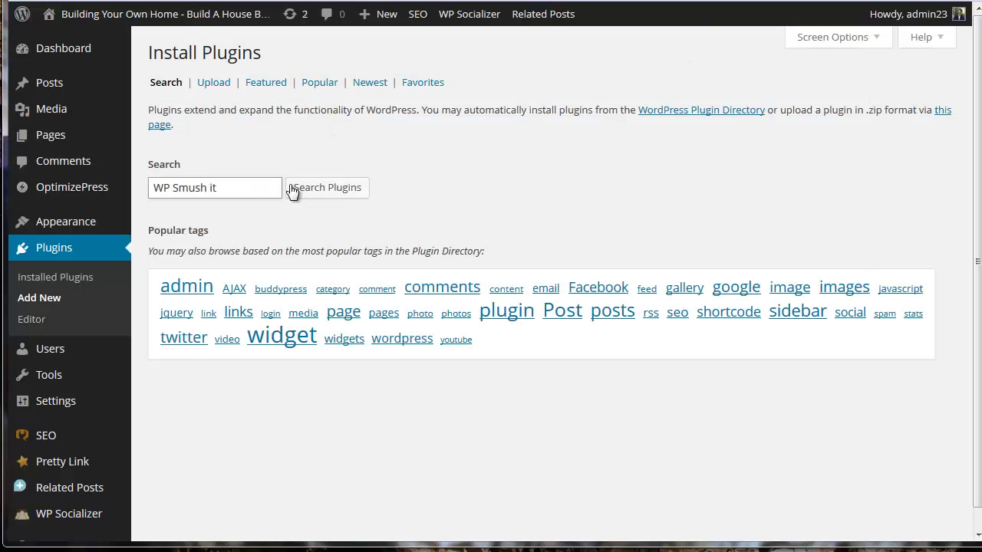
Step: Run the plugin search for WP Smush it, then install and activate WP Smush.it
{"action": "left_click", "coordinate": [350, 189]}
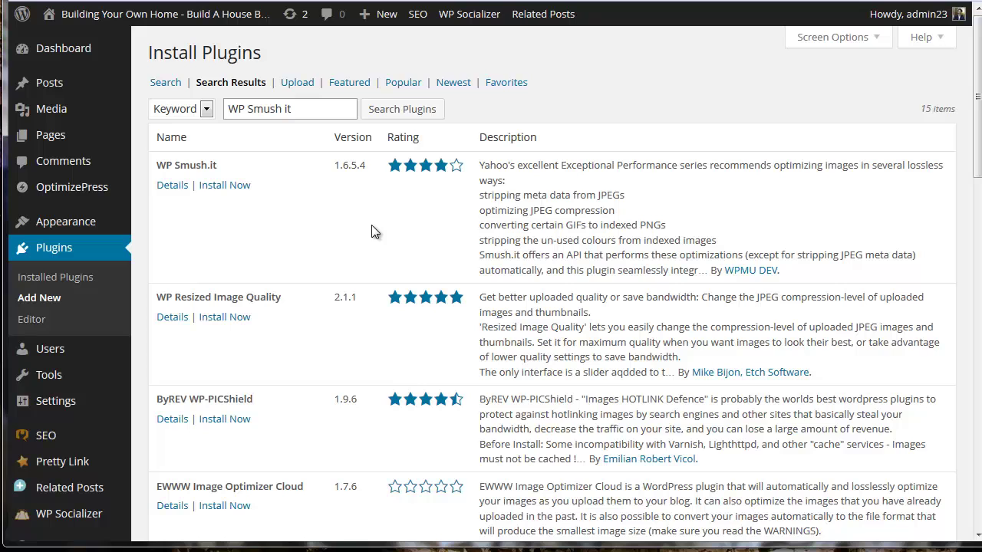
{"action": "left_click", "coordinate": [222, 186]}
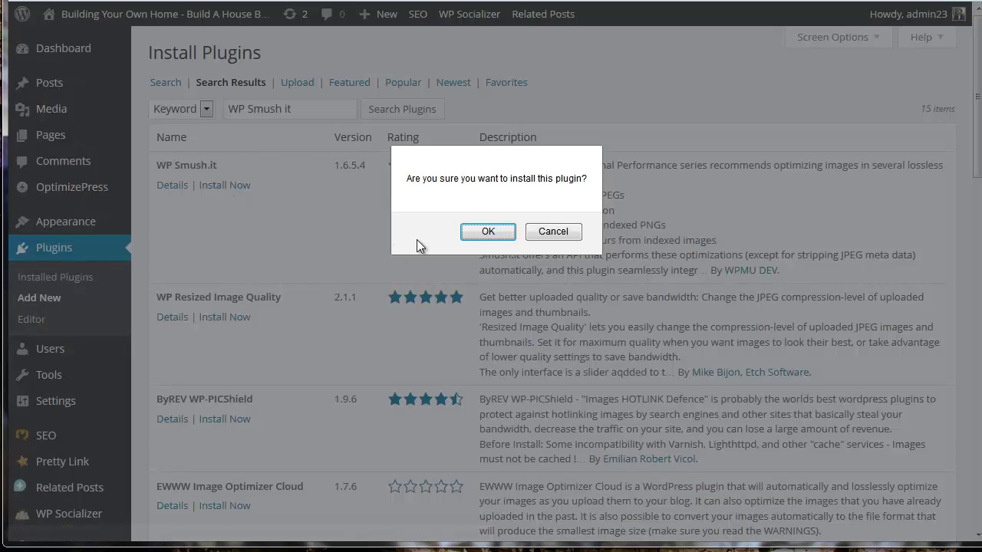
{"action": "left_click", "coordinate": [489, 233]}
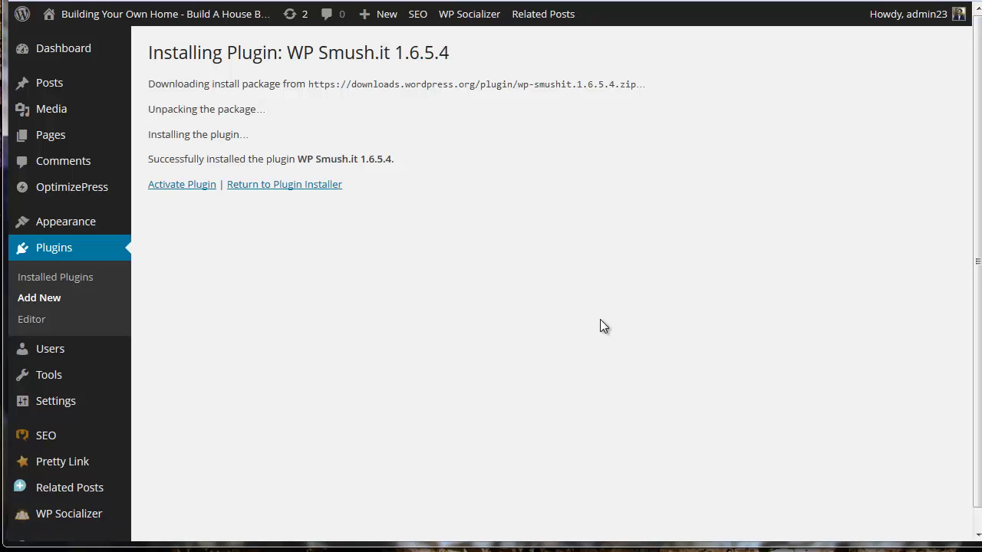
{"action": "left_click", "coordinate": [180, 185]}
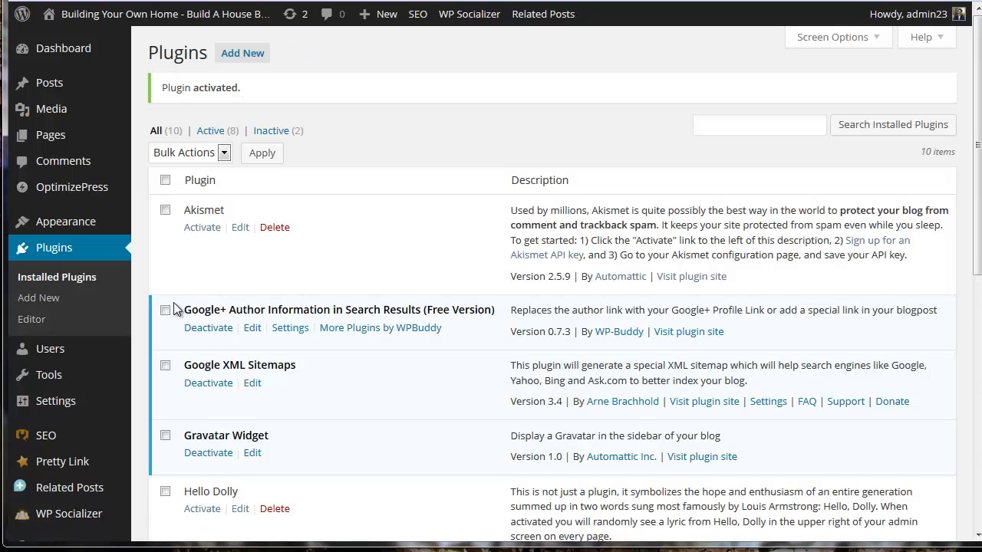
Step: Open the blog's Available Tools page and check it and the admin menu for WP Smush.it options
{"action": "mouse_move", "coordinate": [49, 381]}
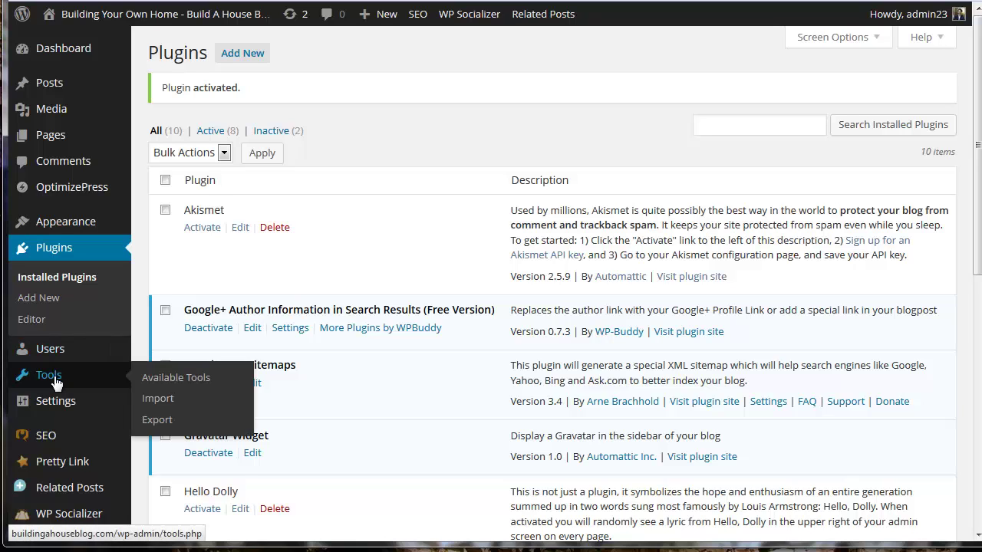
{"action": "left_click", "coordinate": [176, 377]}
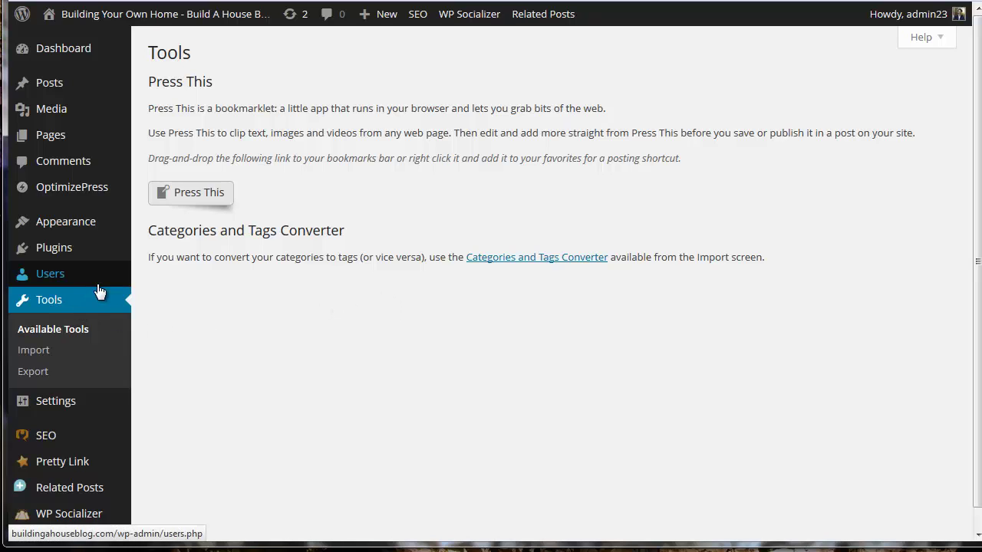
{"action": "mouse_move", "coordinate": [118, 255]}
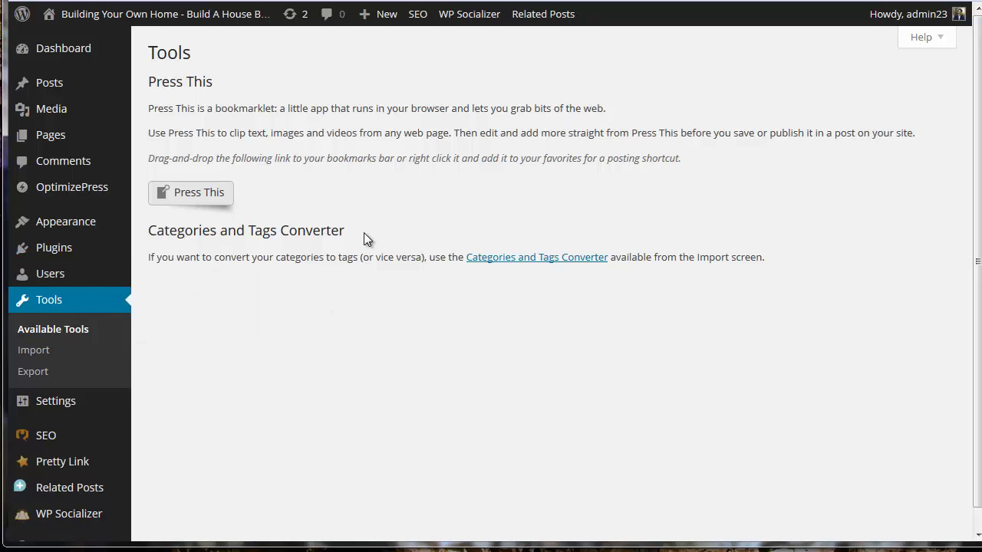
{"action": "mouse_move", "coordinate": [79, 404]}
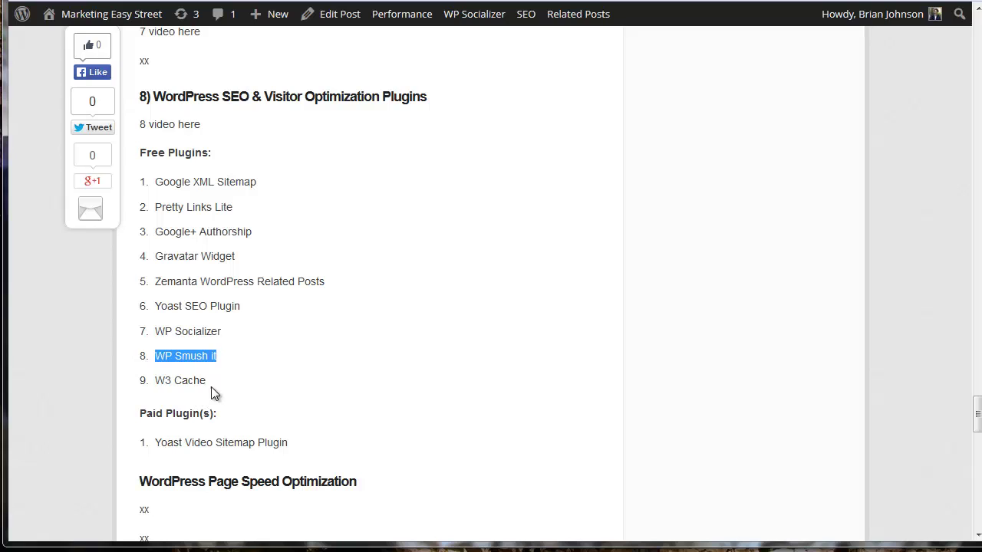
Step: Copy the name W3 Cache from the tutorial's free plugin list and search for it among the blog's new plugins
{"action": "left_click_drag", "start_coordinate": [211, 387], "coordinate": [156, 393]}
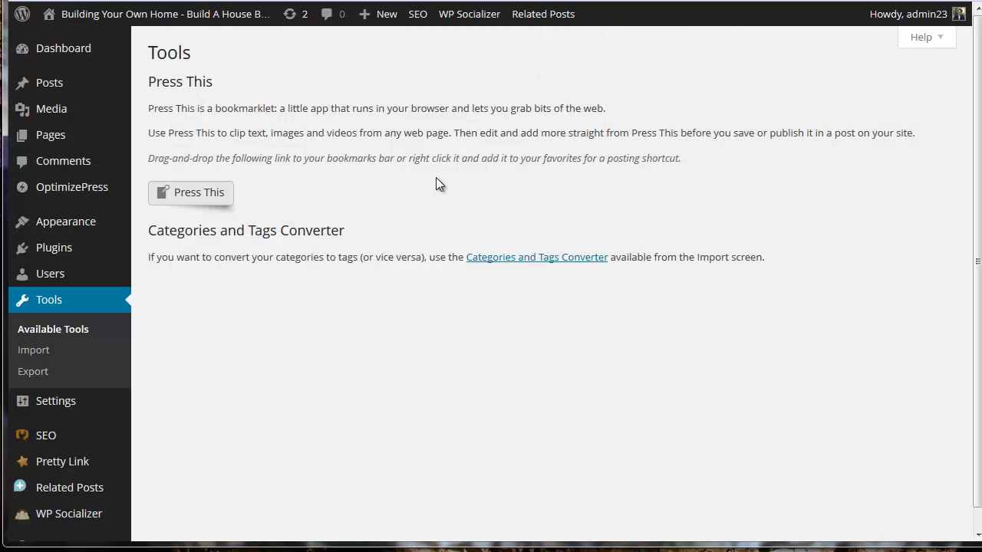
{"action": "mouse_move", "coordinate": [55, 256]}
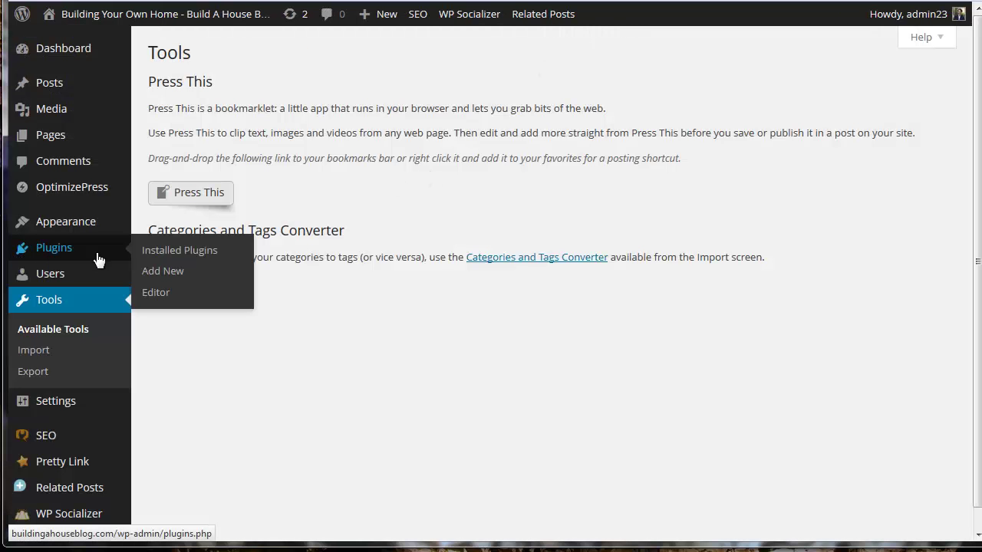
{"action": "left_click", "coordinate": [150, 271]}
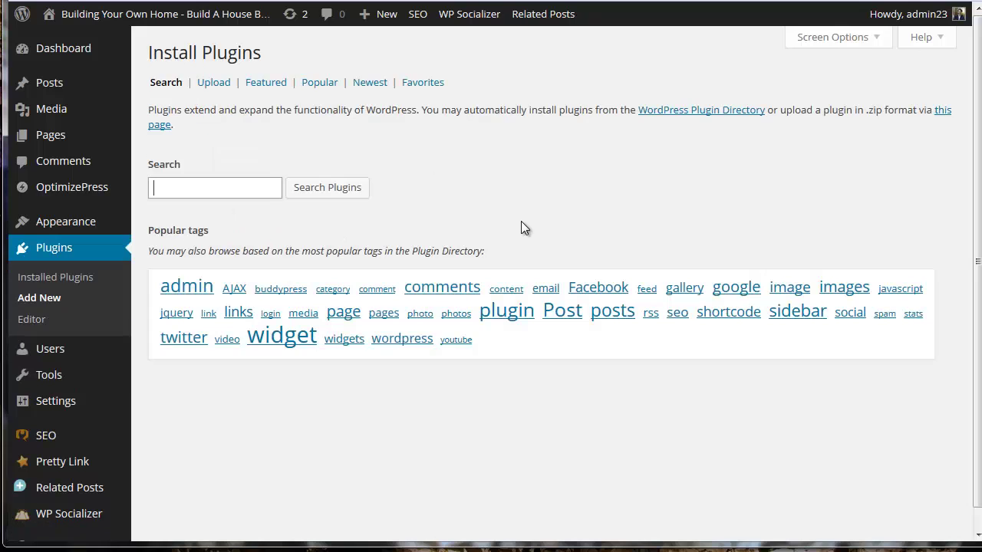
{"action": "left_click", "coordinate": [224, 186]}
{"action": "type", "text": "W3 Cache"}
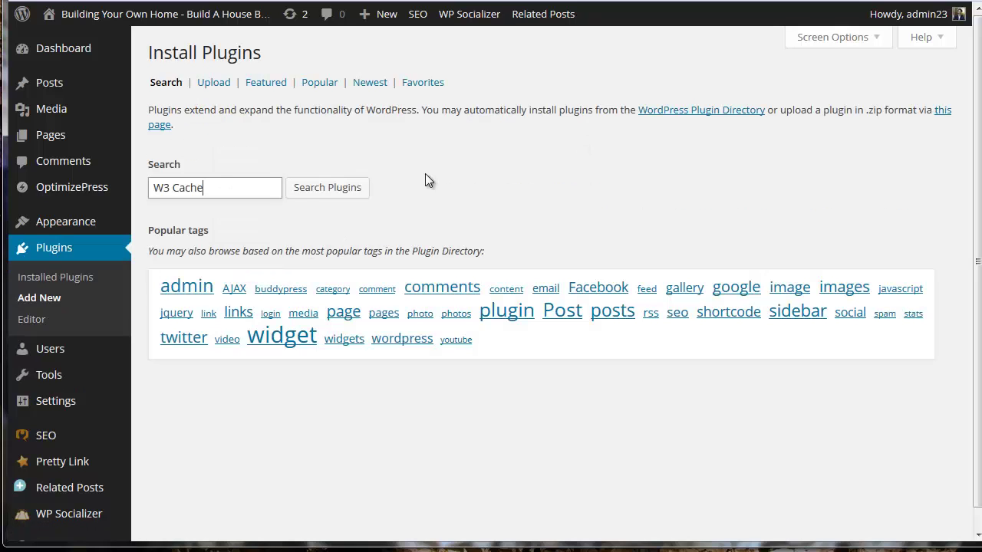
{"action": "left_click", "coordinate": [357, 191]}
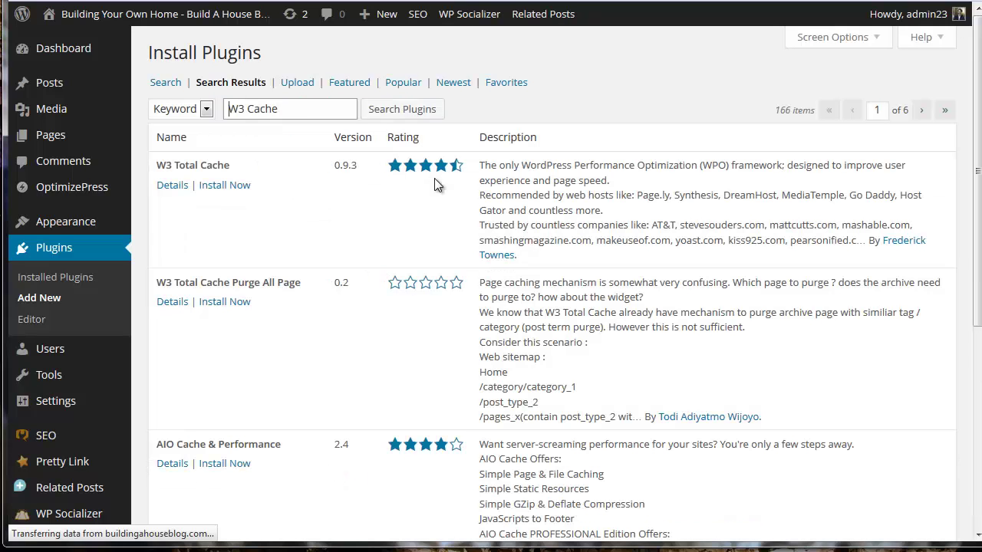
Step: Install the W3 Total Cache plugin from the search results and activate it
{"action": "left_click", "coordinate": [220, 188]}
{"action": "left_click", "coordinate": [485, 232]}
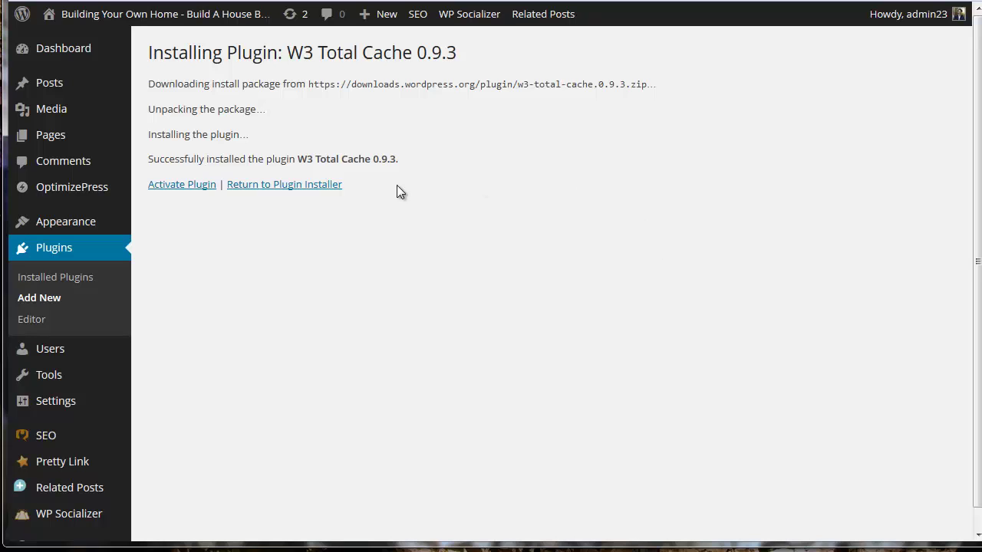
{"action": "left_click", "coordinate": [184, 186]}
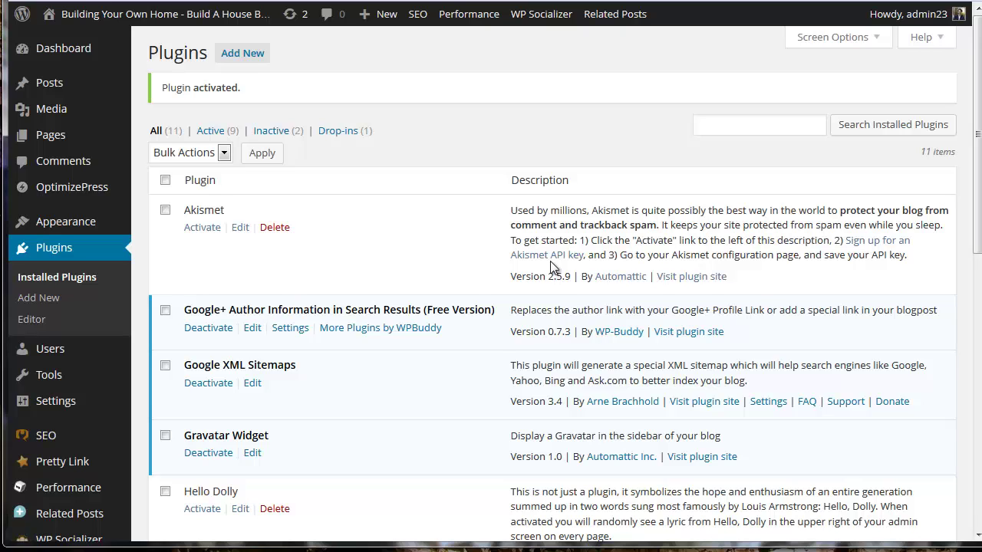
Step: Open the W3 Total Cache settings from the installed plugins and look through the General Settings page, including page cache, minify and CDN
{"action": "scroll", "coordinate": [502, 274], "scroll_direction": "down", "scroll_amount": 7}
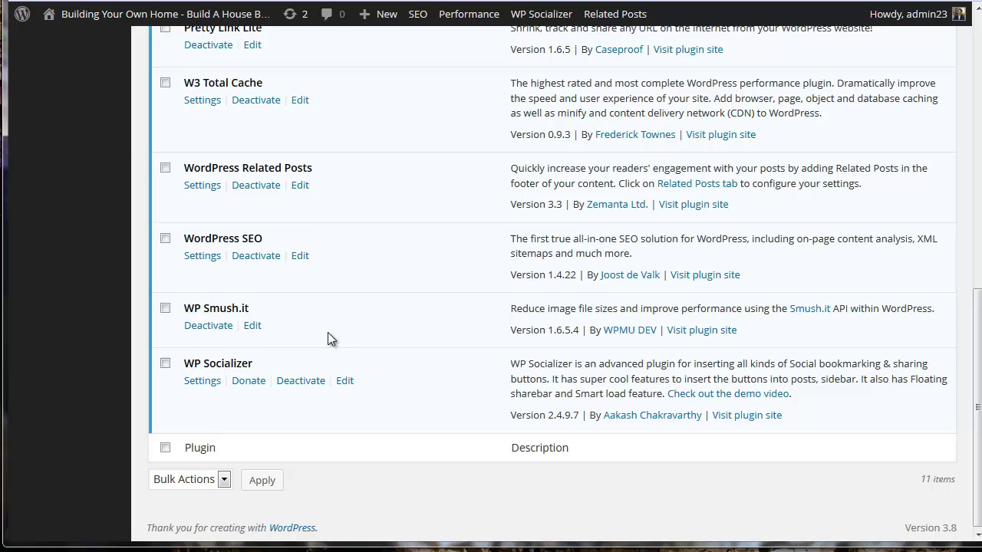
{"action": "scroll", "coordinate": [328, 335], "scroll_direction": "up", "scroll_amount": 3}
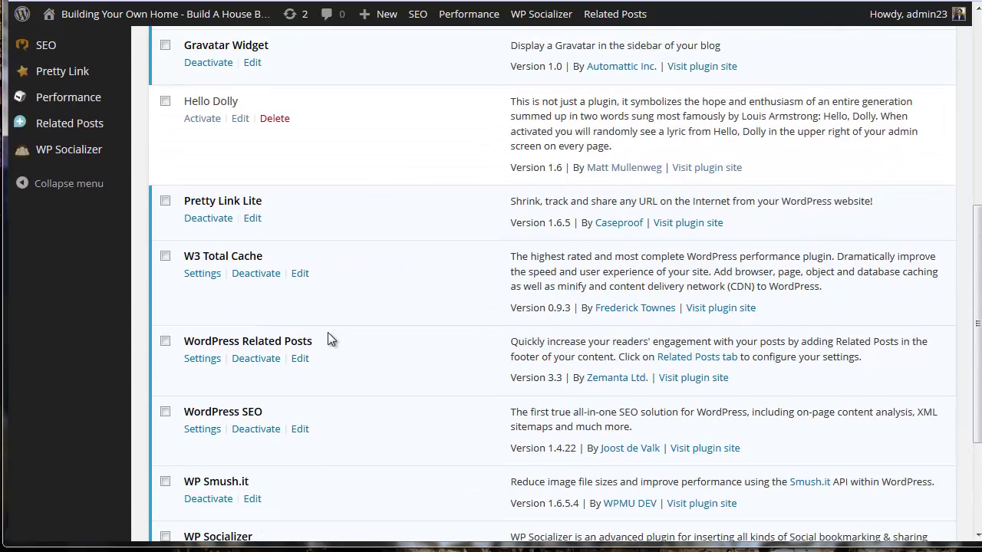
{"action": "left_click", "coordinate": [202, 273]}
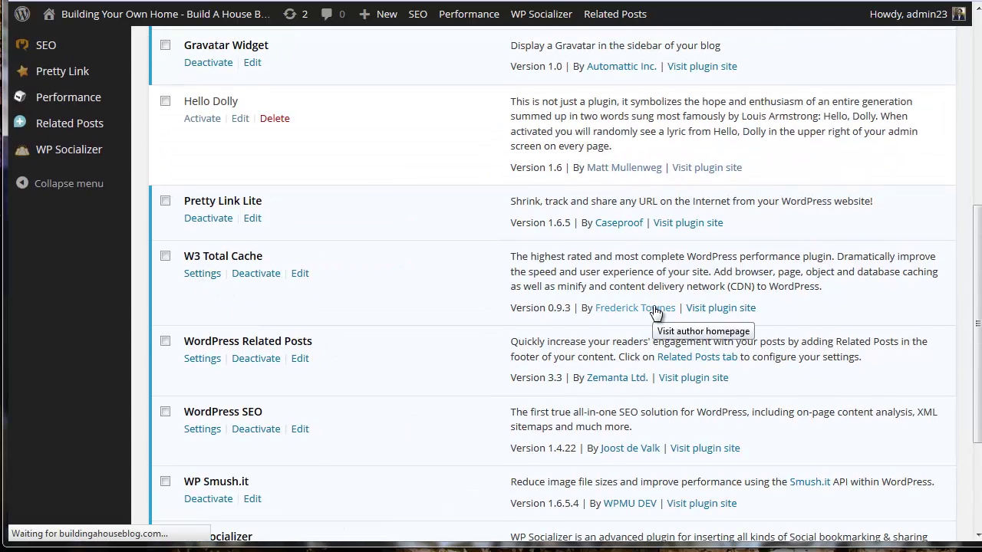
{"action": "scroll", "coordinate": [298, 69], "scroll_direction": "down", "scroll_amount": 1}
{"action": "scroll", "coordinate": [515, 228], "scroll_direction": "down", "scroll_amount": 20}
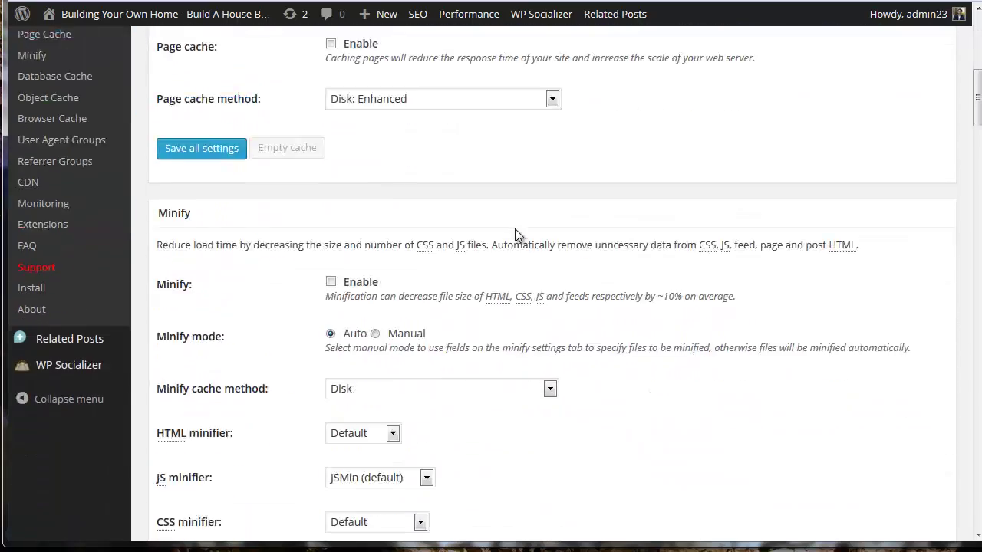
{"action": "scroll", "coordinate": [557, 289], "scroll_direction": "up", "scroll_amount": 5}
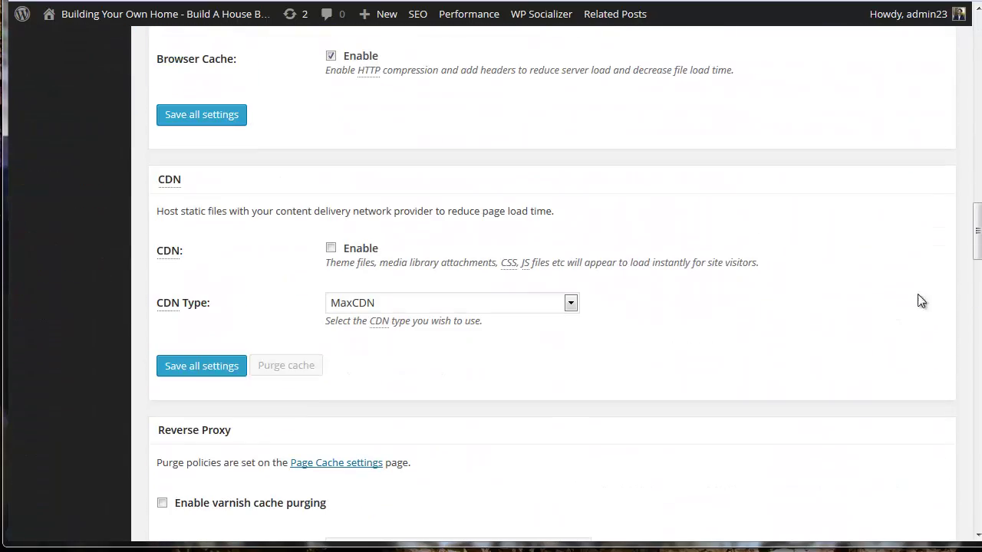
{"action": "left_click_drag", "start_coordinate": [976, 236], "coordinate": [975, 39]}
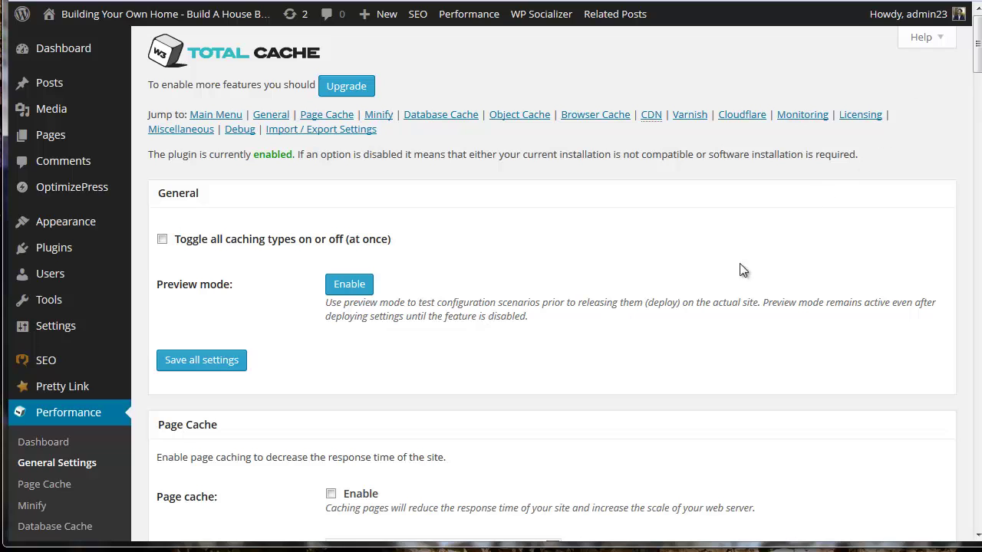